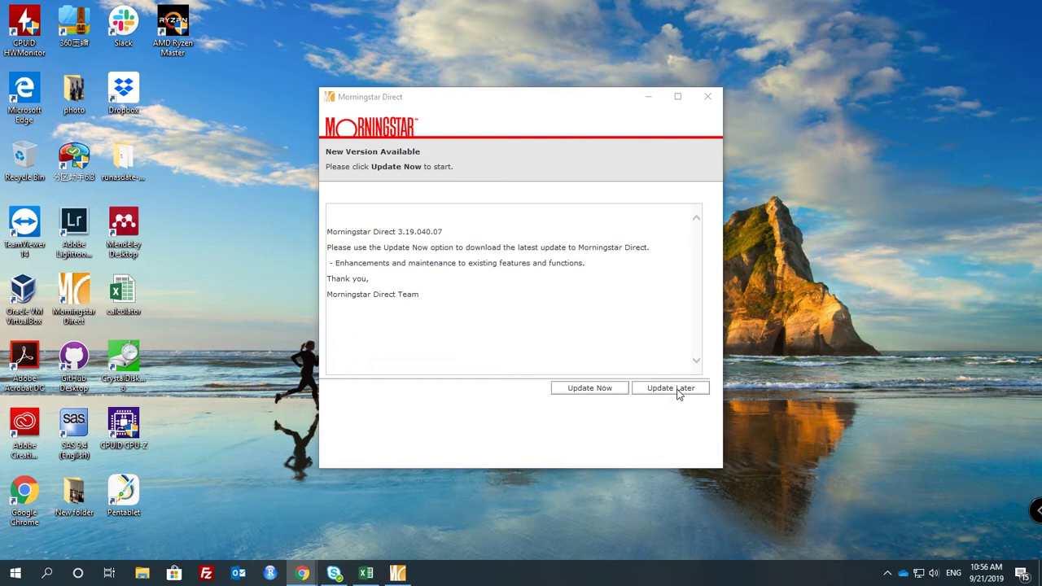
Postpone the software update and open My Lists under the workspace's investment lists
click(673, 389)
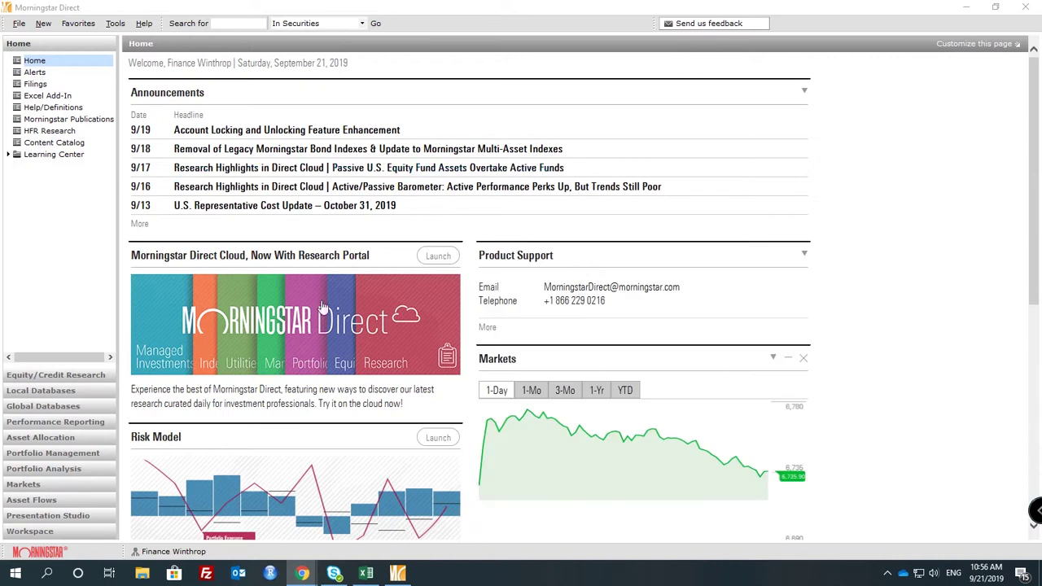
click(33, 531)
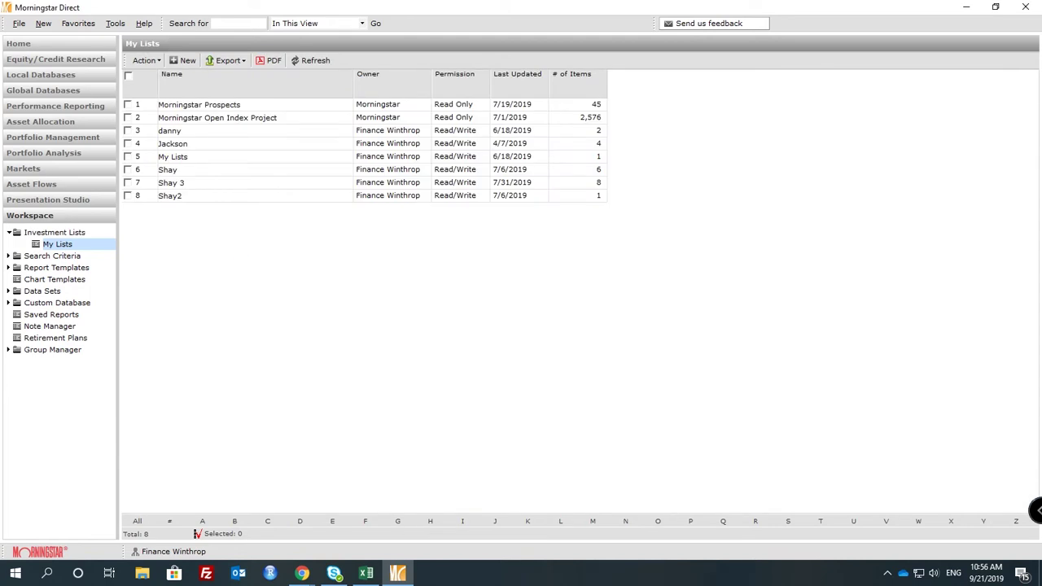
click(302, 573)
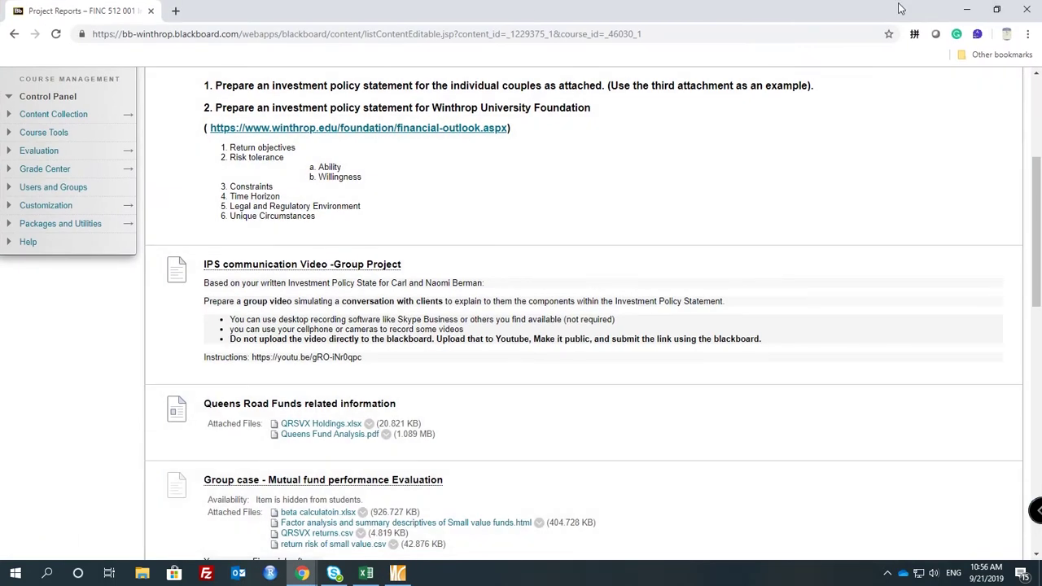
drag(904, 9, 0, 94)
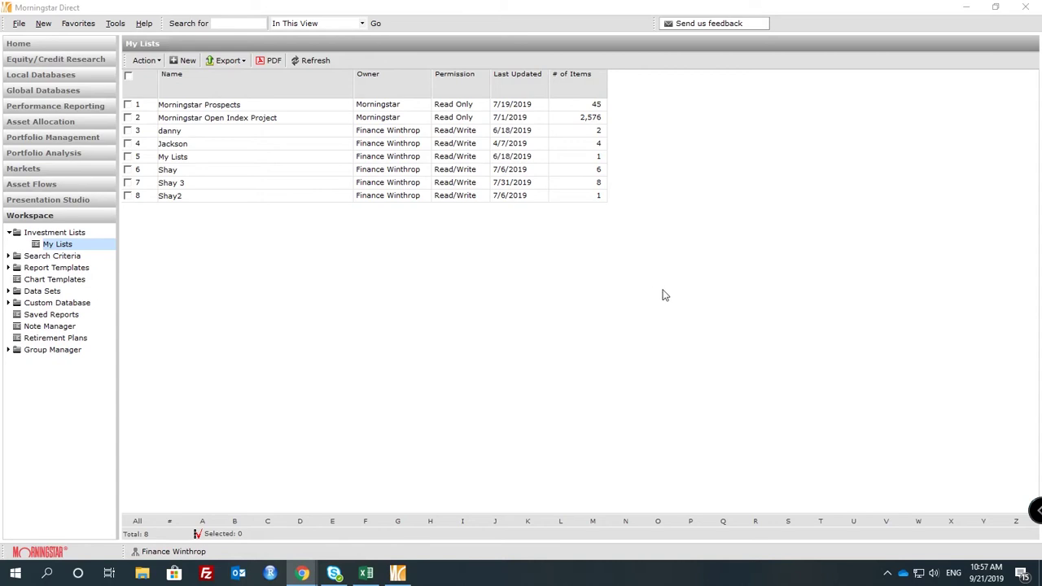
Create a new investment list containing the single investment QRSVX, Queens Road Small Cap Value
click(183, 61)
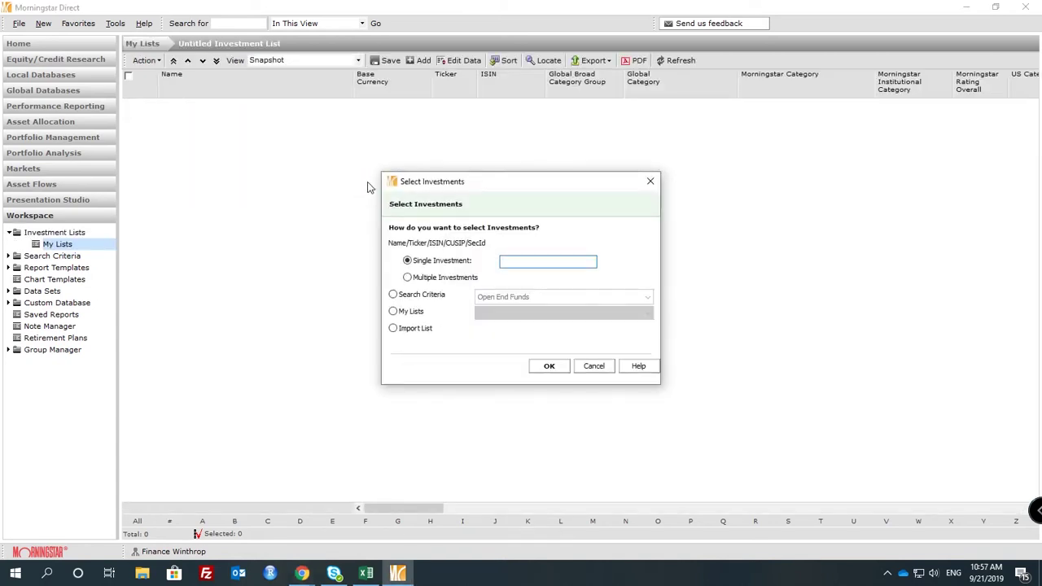
text(rqs)
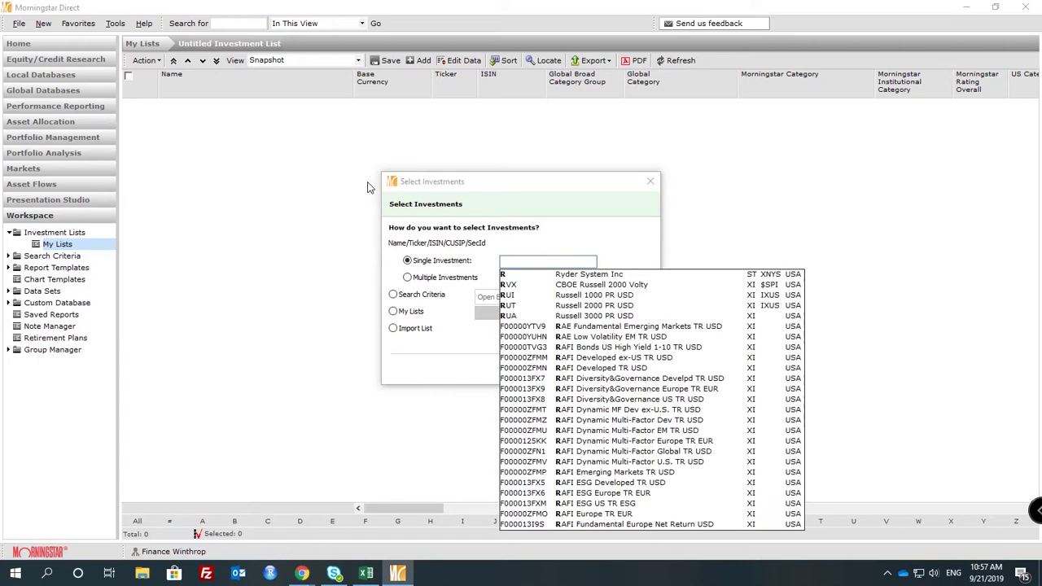
text(vx)
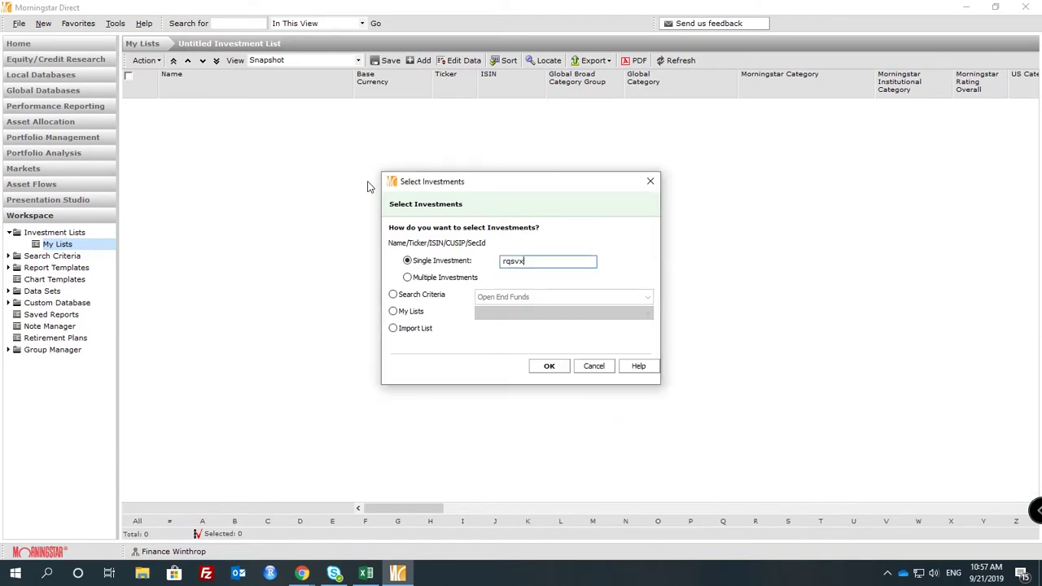
key(BackSpace)
key(BackSpace)
key(BackSpace)
key(BackSpace)
key(BackSpace)
text(qrsvx)
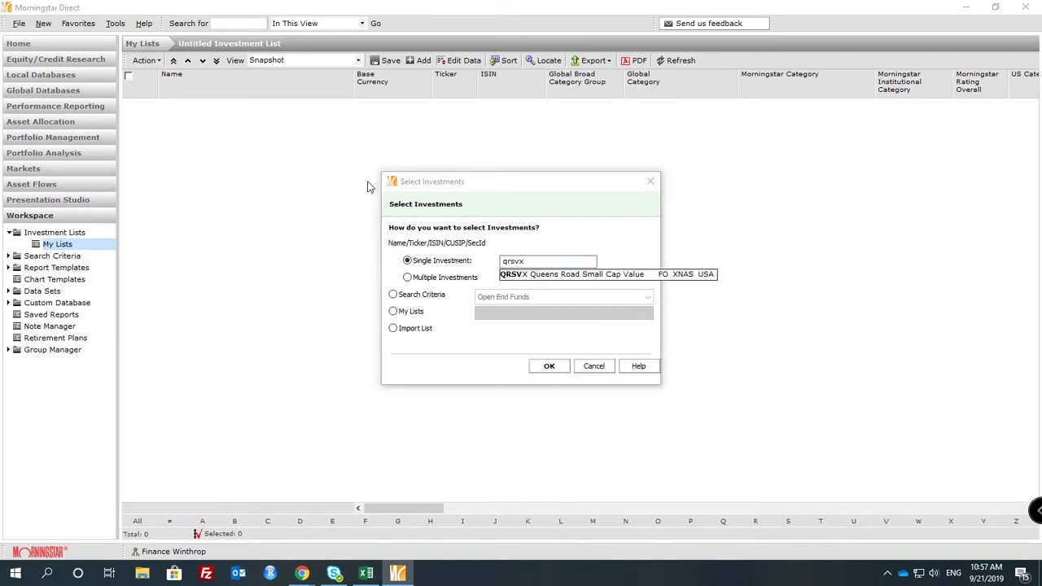
click(522, 275)
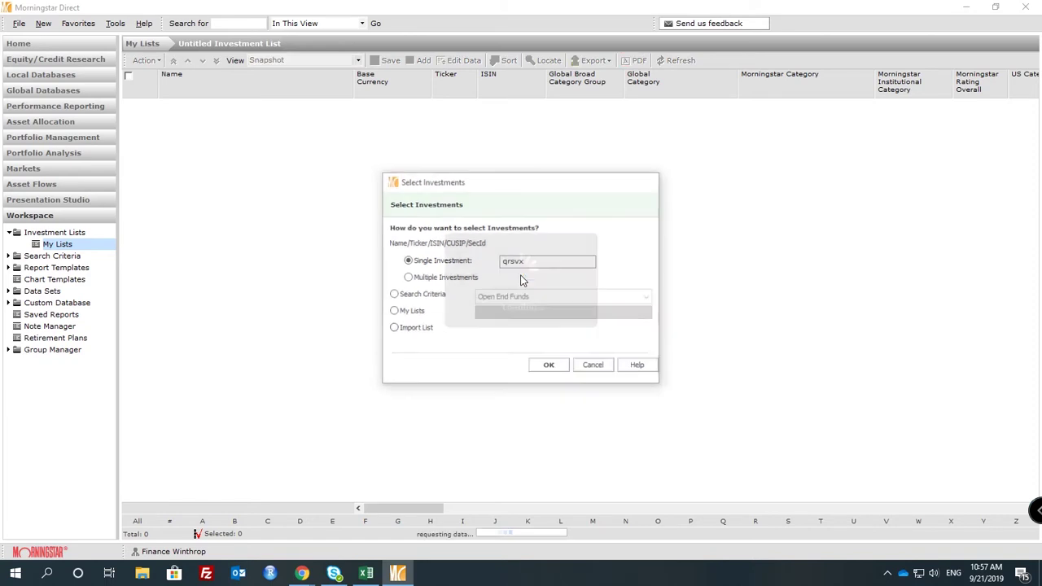
key(Return)
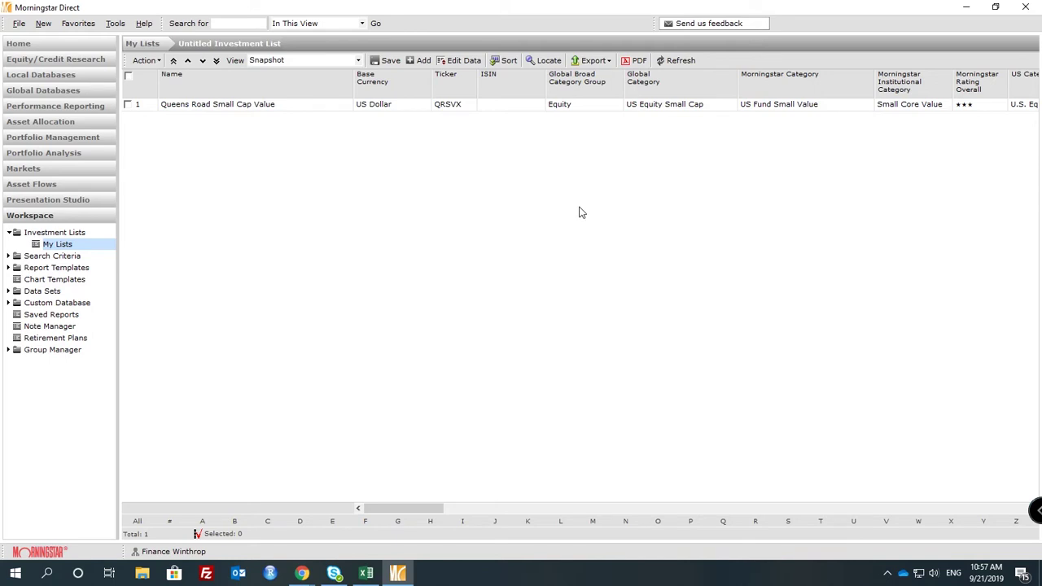
Switch to Chrome, search Google Images for "capm", view Investopedia's International CAPM formula image, and return to Morningstar Direct
mouse_move(305, 575)
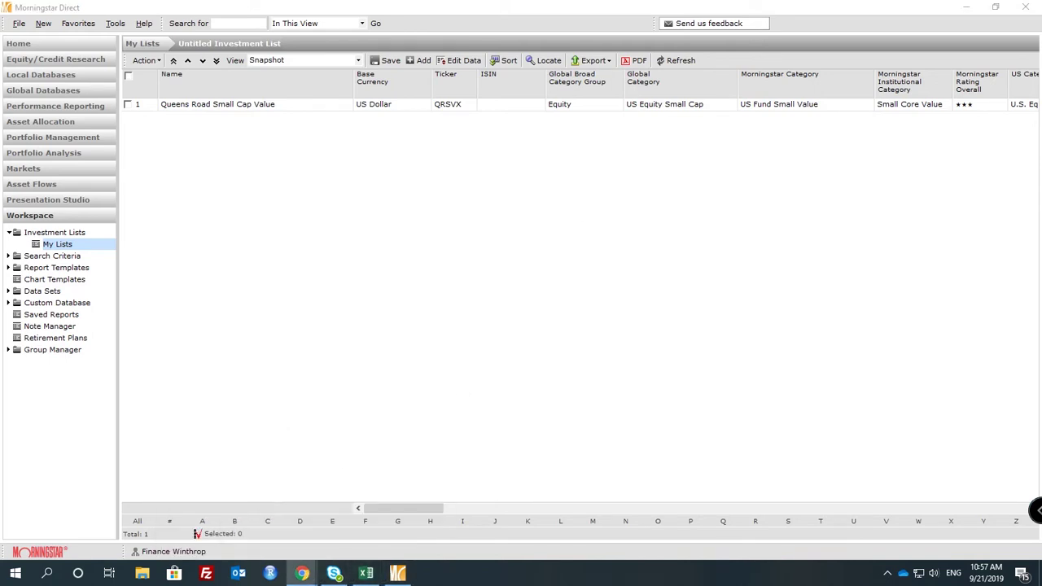
text(capm)
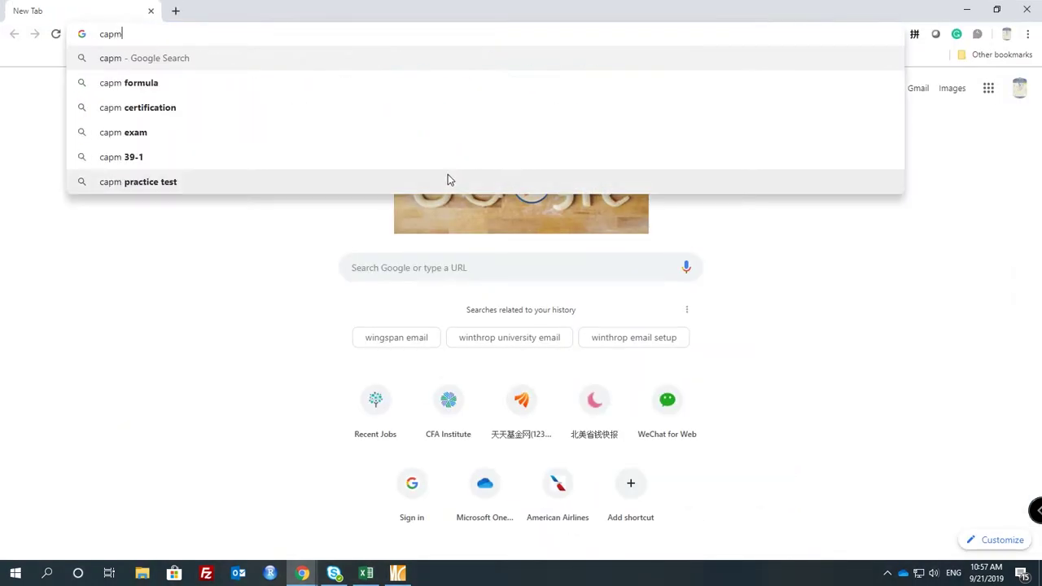
key(Return)
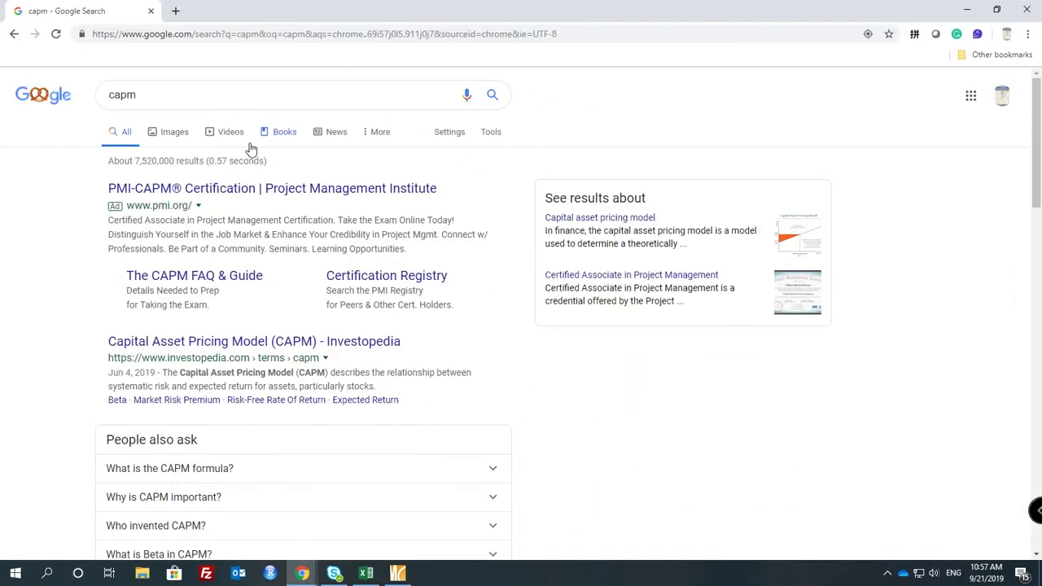
click(174, 133)
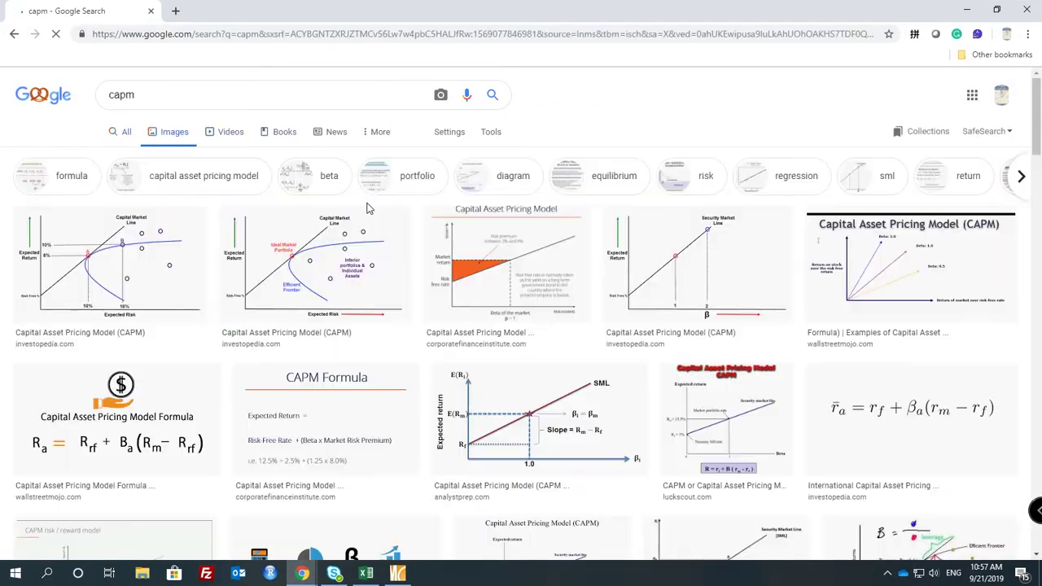
click(912, 415)
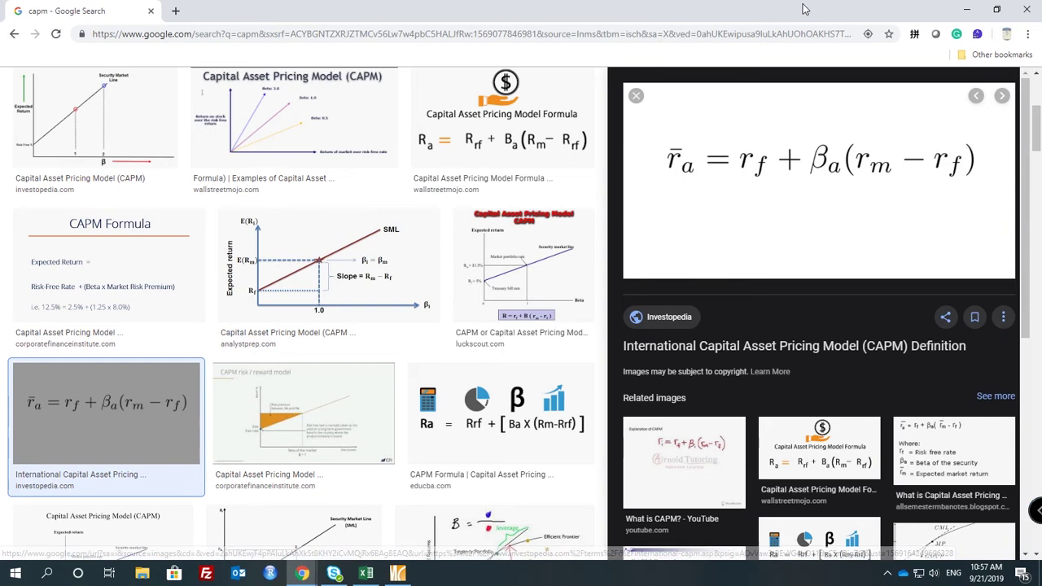
key(alt+Tab)
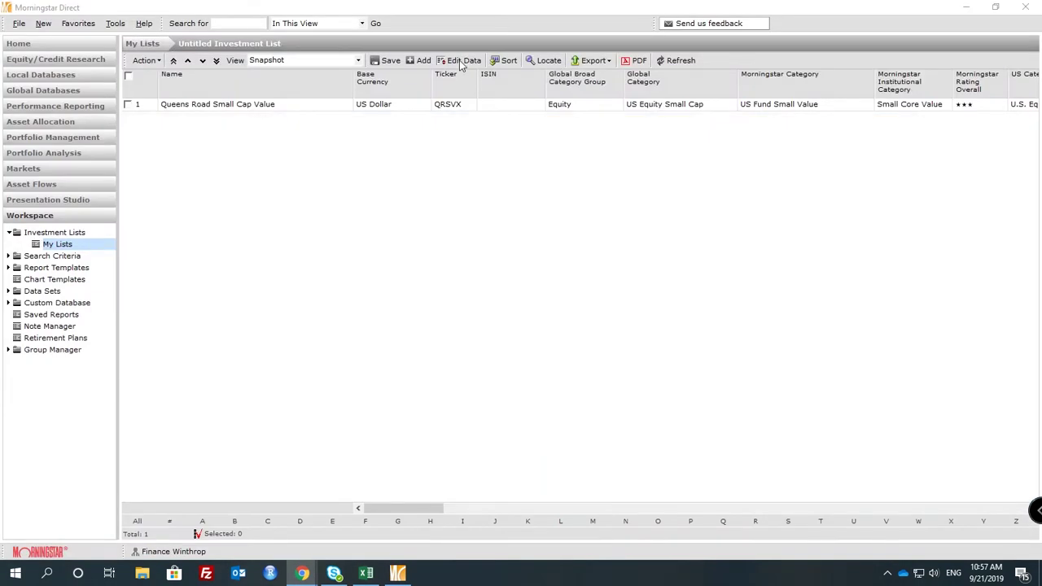
Open the detailed report for Queens Road Small Cap Value and review its Snapshot and Style/Allocation pages
double_click(375, 105)
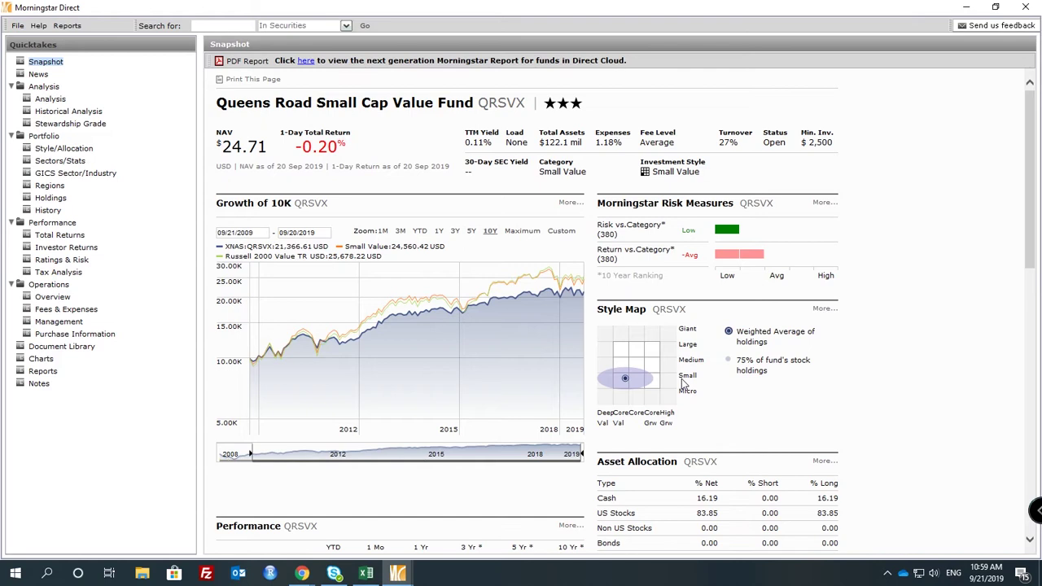
scroll(681, 379, down, 3)
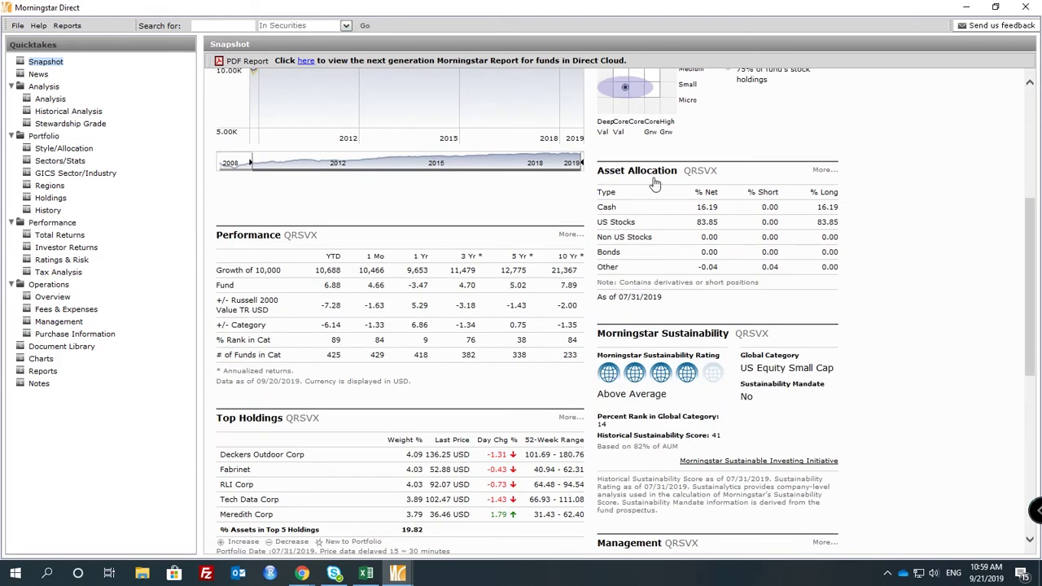
scroll(524, 383, down, 4)
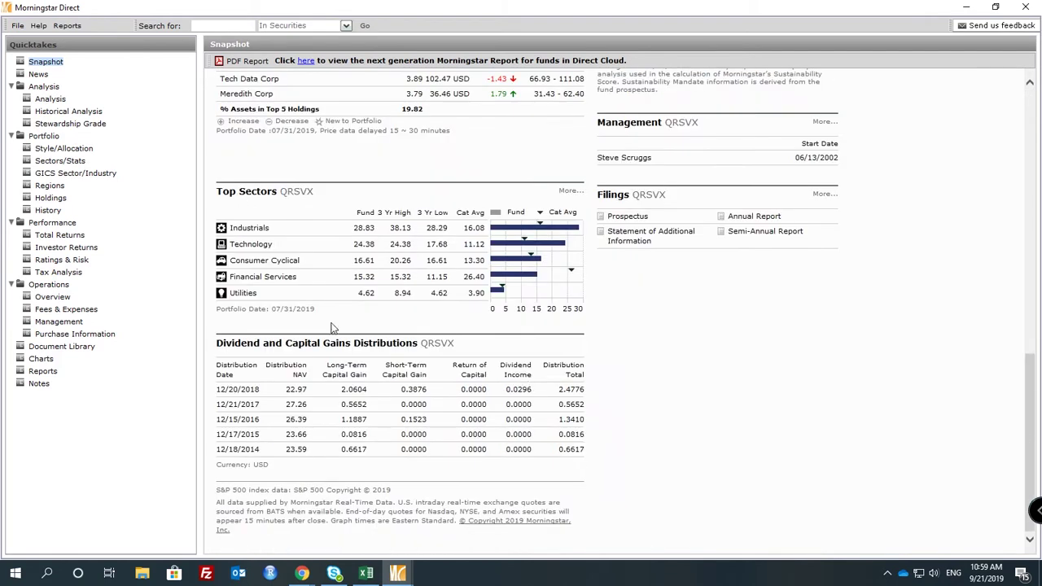
click(66, 150)
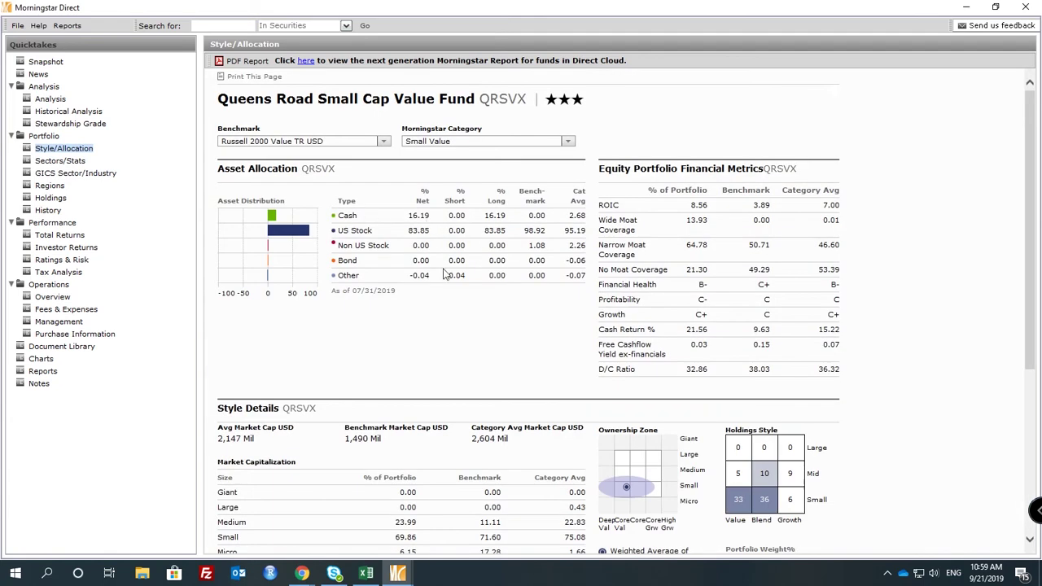
scroll(529, 303, down, 3)
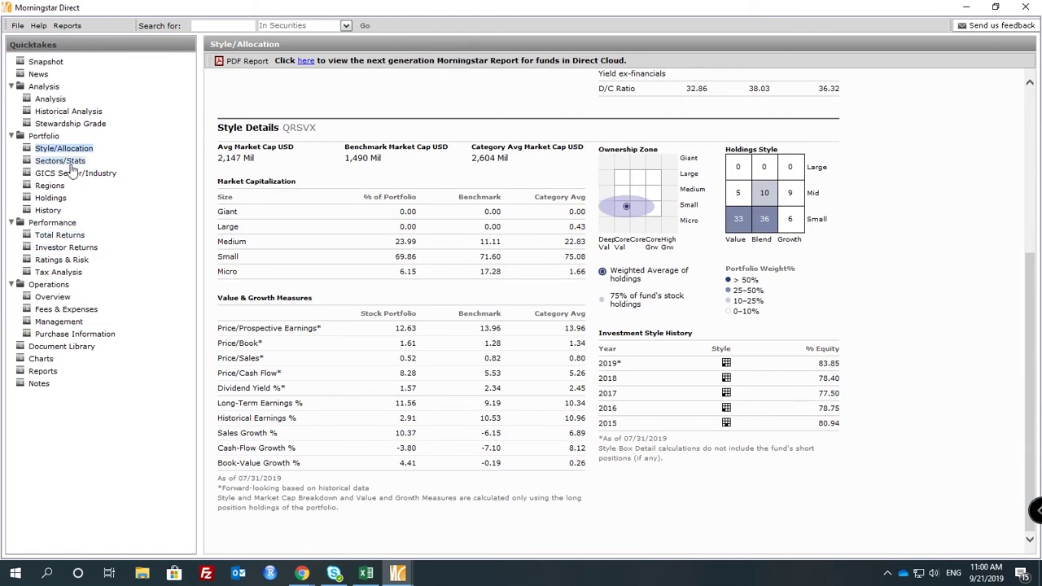
Open the fund's Total Returns page and highlight the QRSVX yearly returns in the performance history
click(60, 236)
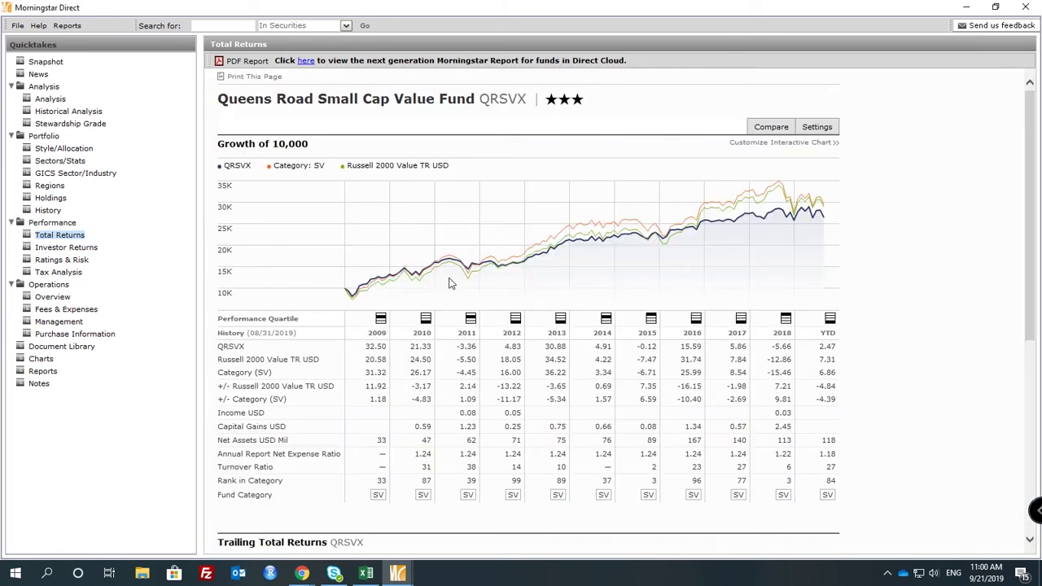
scroll(499, 323, down, 4)
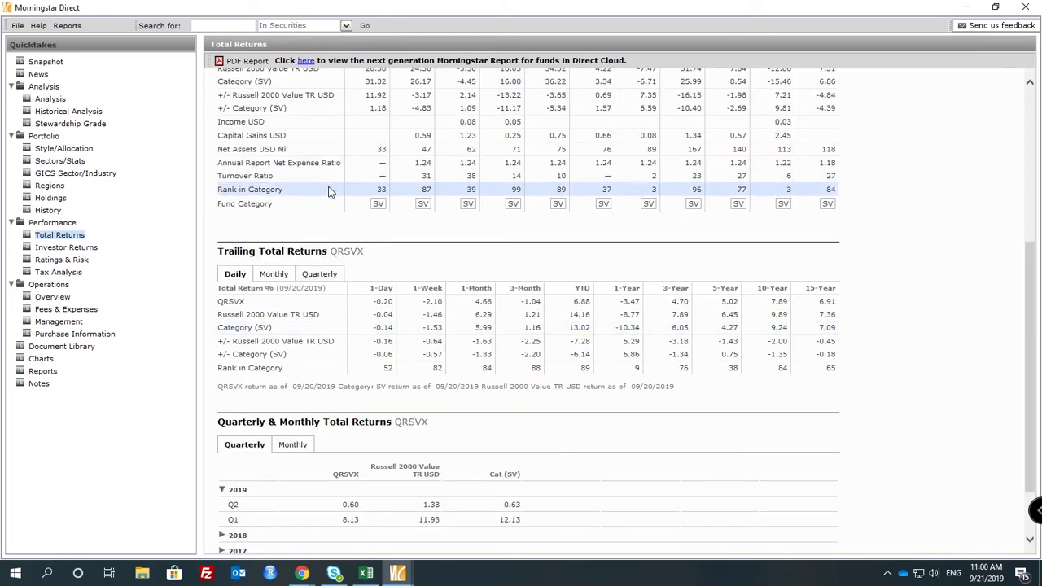
scroll(334, 196, up, 4)
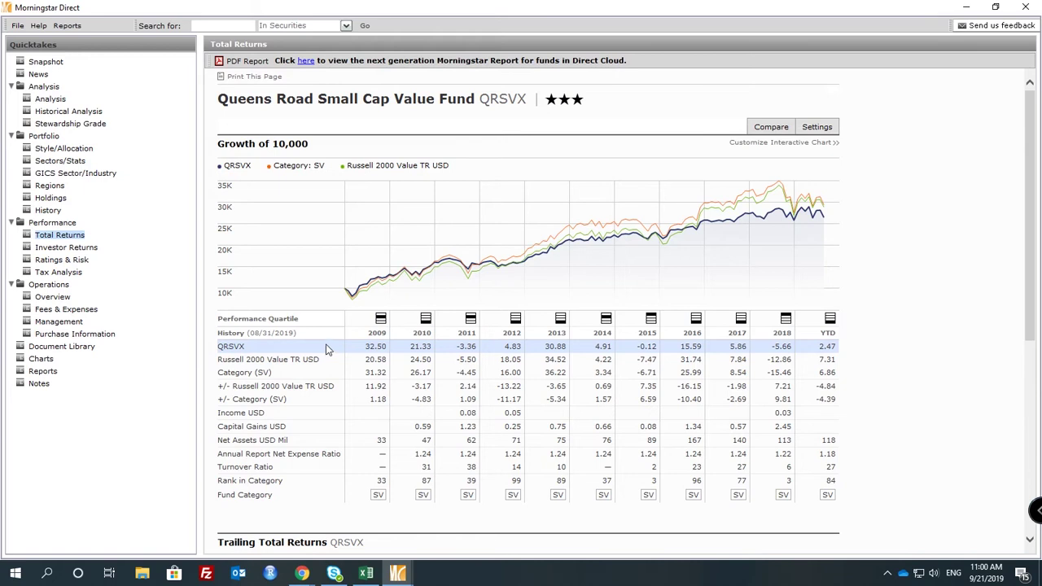
drag(365, 348, 840, 351)
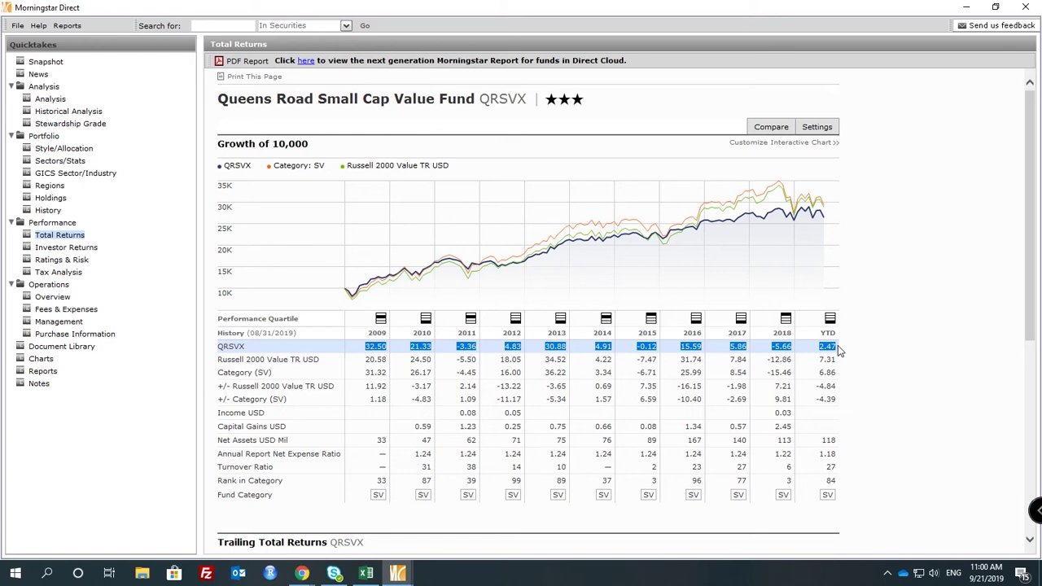
click(799, 346)
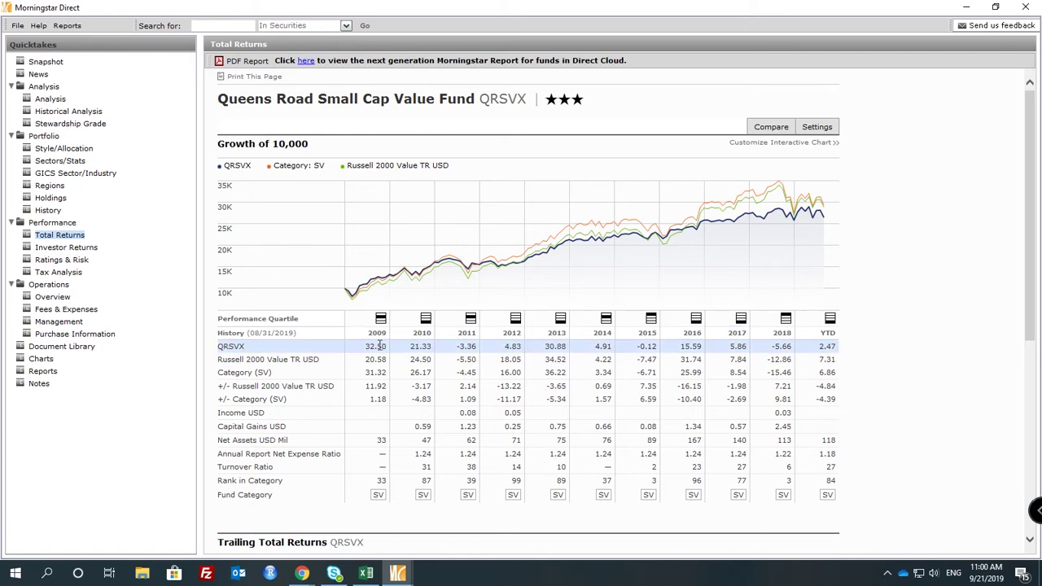
drag(365, 347, 399, 351)
drag(409, 352, 595, 530)
click(619, 347)
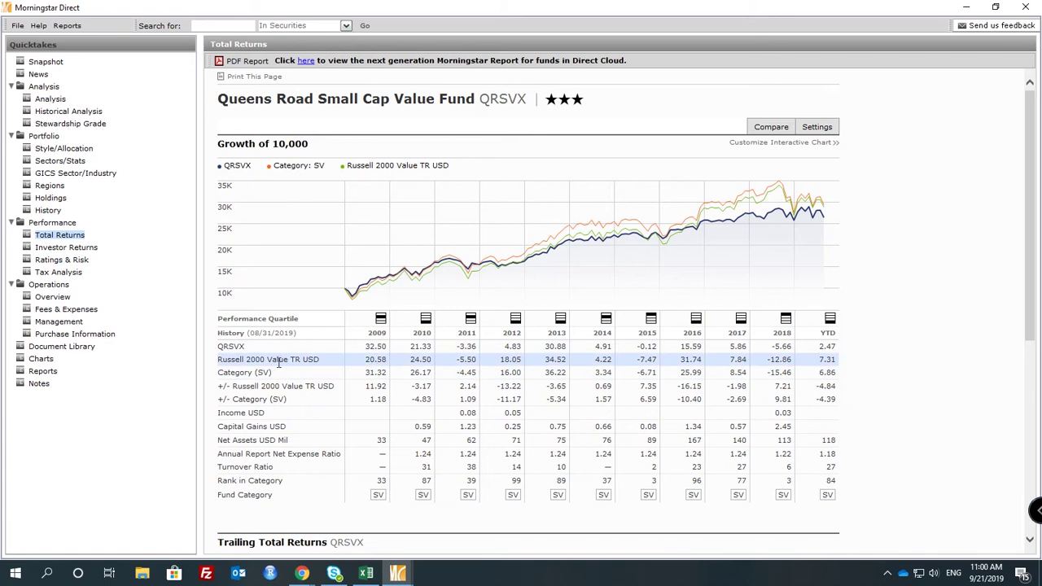
Highlight the Russell 2000 Value TR USD benchmark name in the performance history to examine its parts
drag(222, 361, 320, 362)
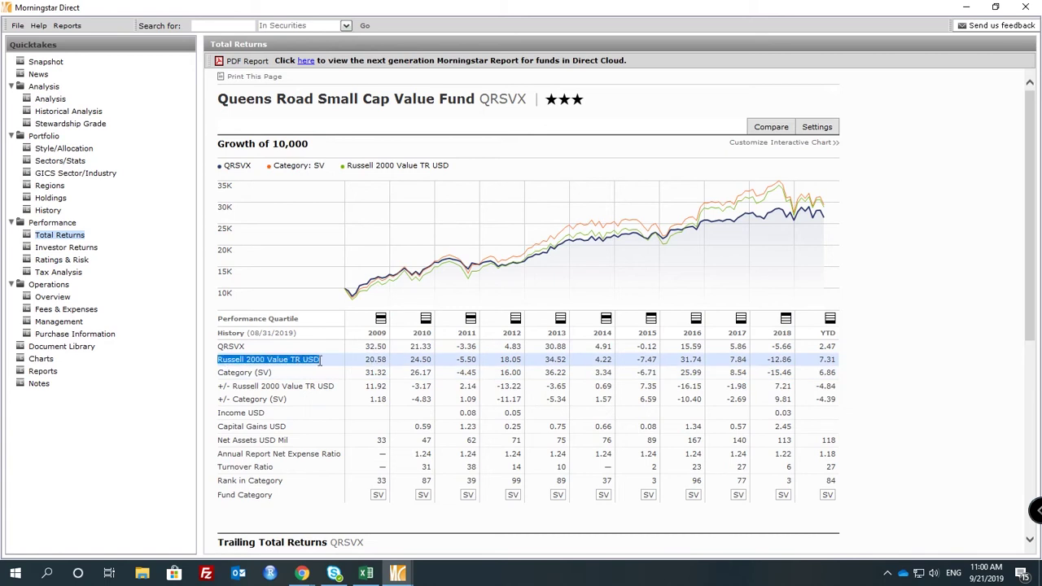
click(319, 361)
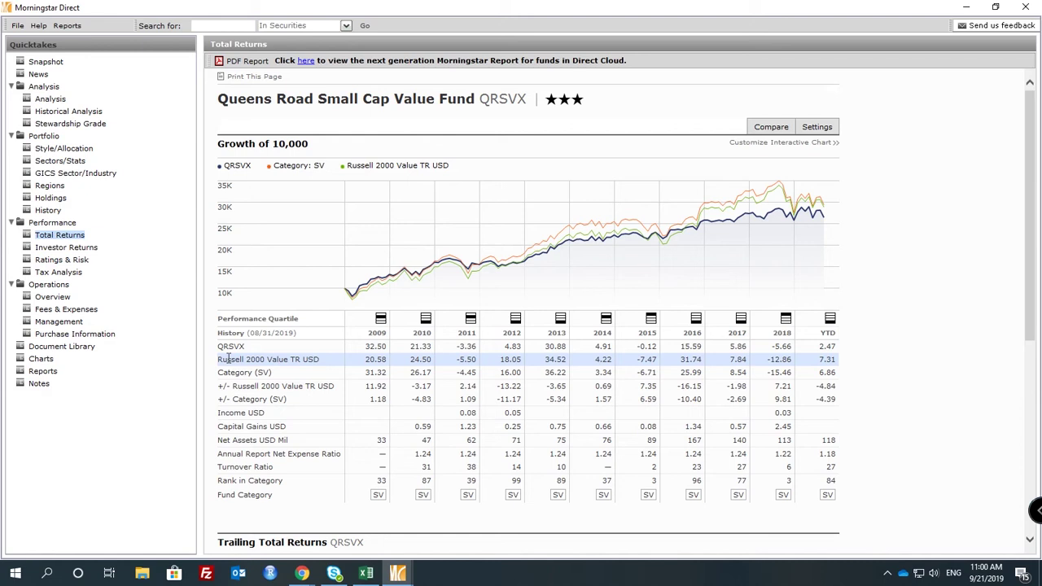
drag(230, 359, 254, 359)
double_click(255, 360)
double_click(279, 359)
click(313, 362)
Compare the fund title's "Small Cap Value" style wording with the "Value" wording in the Russell 2000 benchmark name
drag(363, 96, 449, 96)
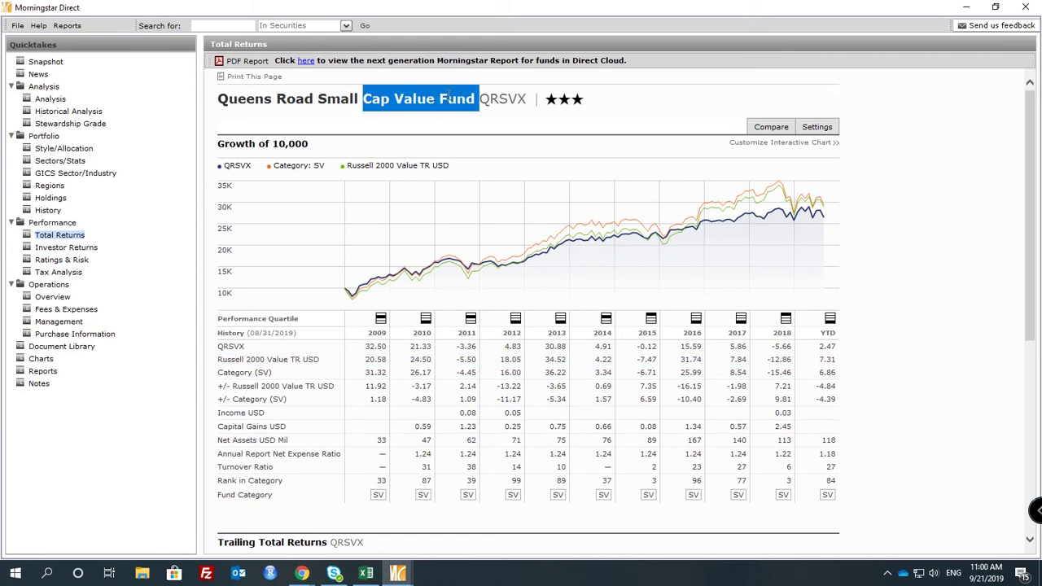
double_click(407, 102)
double_click(352, 103)
double_click(397, 103)
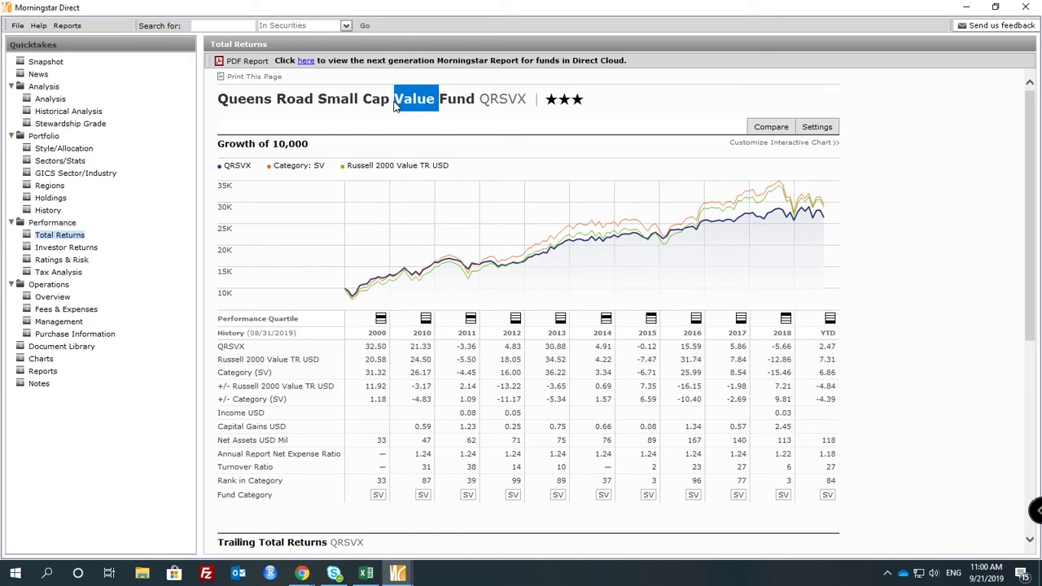
click(285, 364)
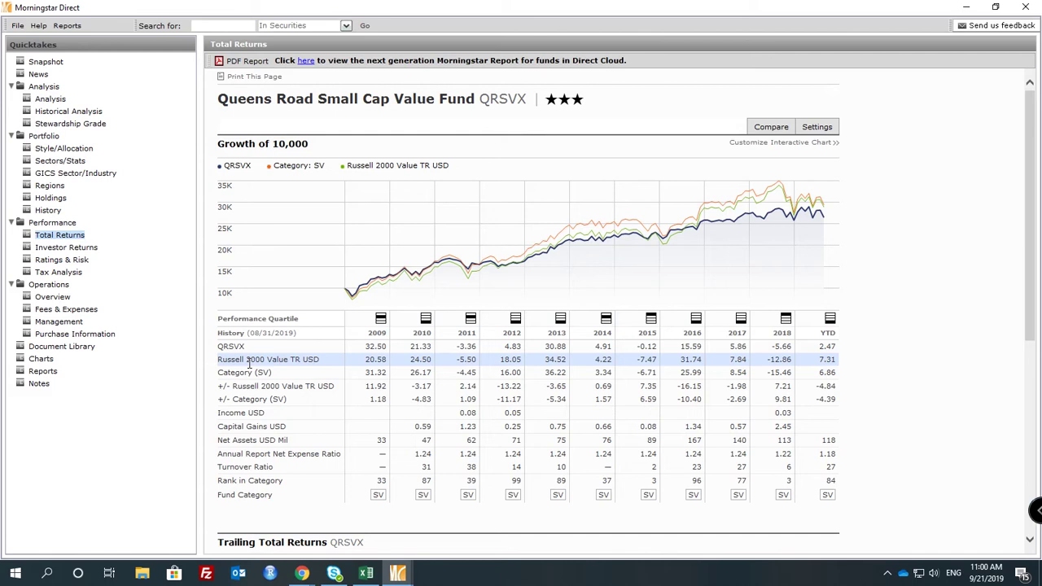
mouse_move(257, 359)
mouse_down()
mouse_move(278, 356)
mouse_move(272, 367)
mouse_up()
double_click(276, 360)
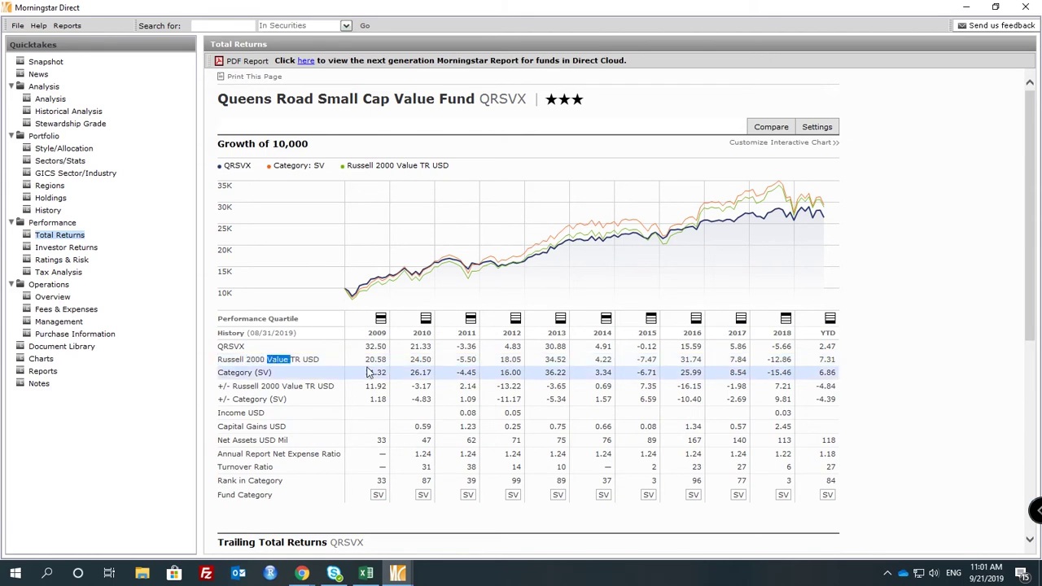
Examine the Category (SV) yearly returns and highlight "Small Cap Value" in the fund's title
click(423, 362)
drag(365, 373, 481, 373)
drag(316, 99, 425, 95)
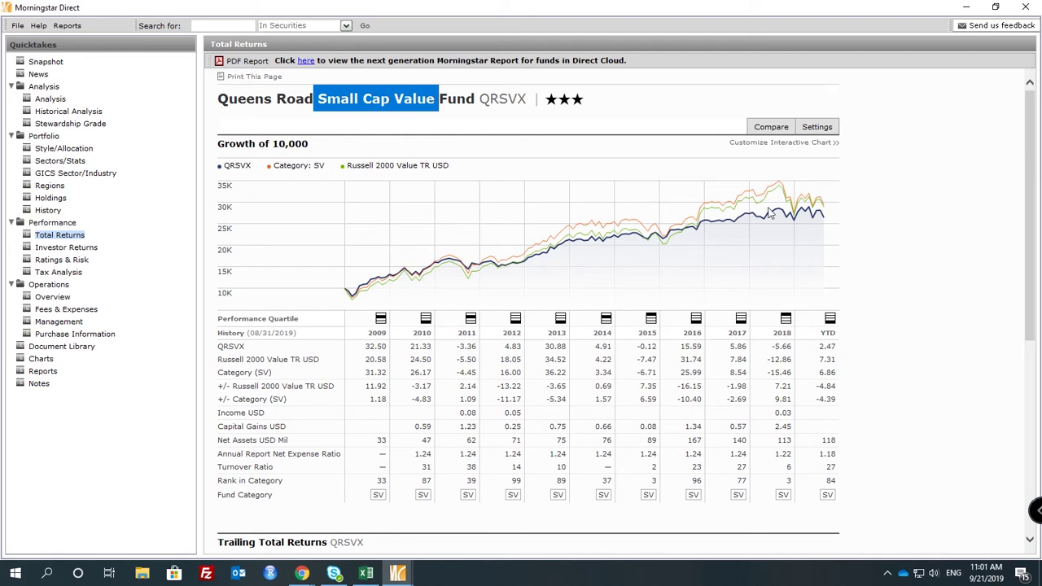
Open the fund's Ratings & Risk page to view its risk and MPT statistics
click(77, 261)
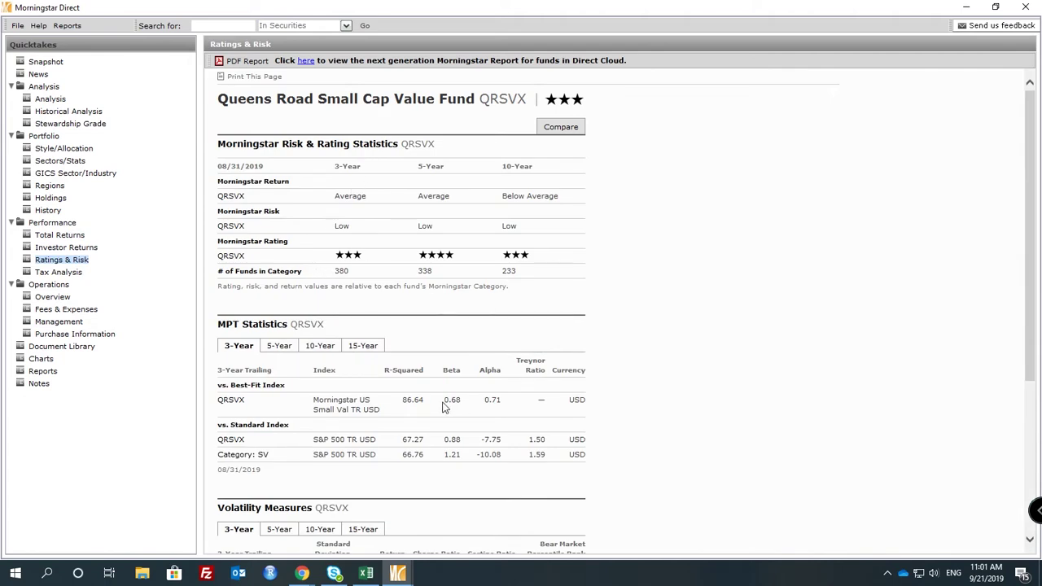
Examine the 3-year MPT statistics' Best-Fit Index and Standard Index sections, including the beta and the Morningstar US Small Val TR USD index name
drag(444, 401, 473, 407)
click(472, 406)
drag(232, 386, 286, 387)
drag(232, 425, 288, 425)
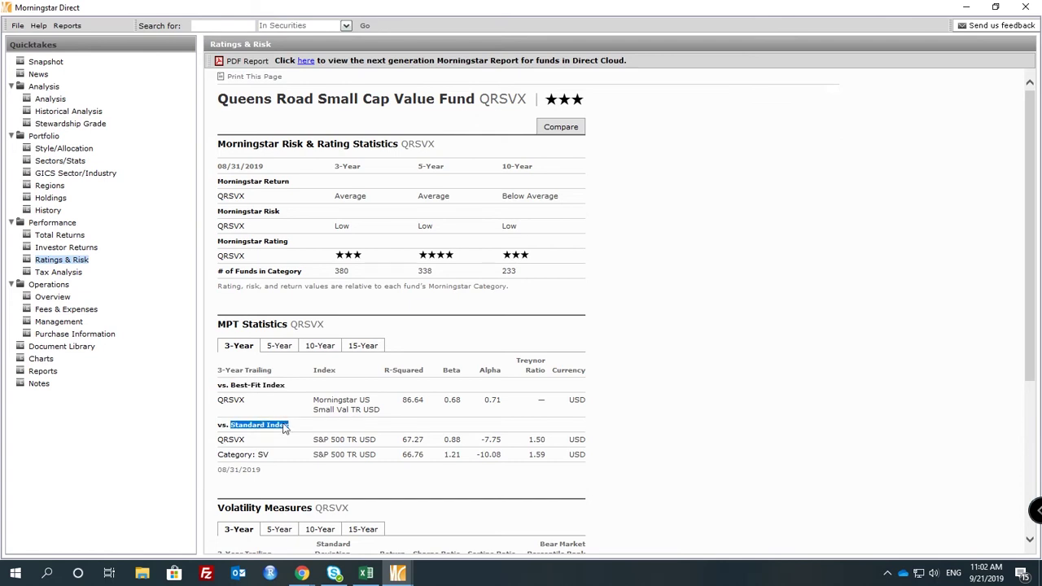
click(284, 423)
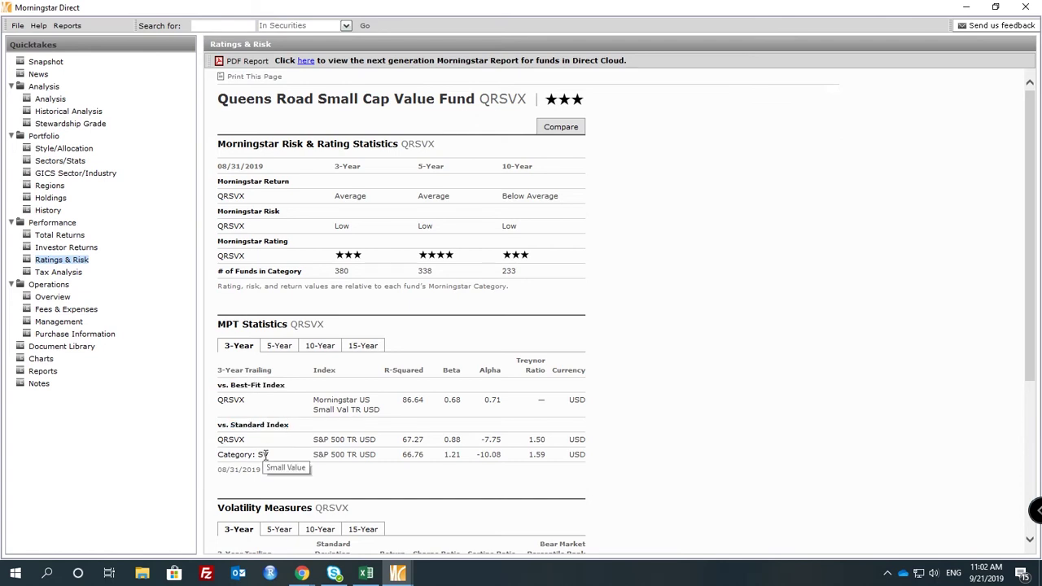
drag(314, 400, 382, 411)
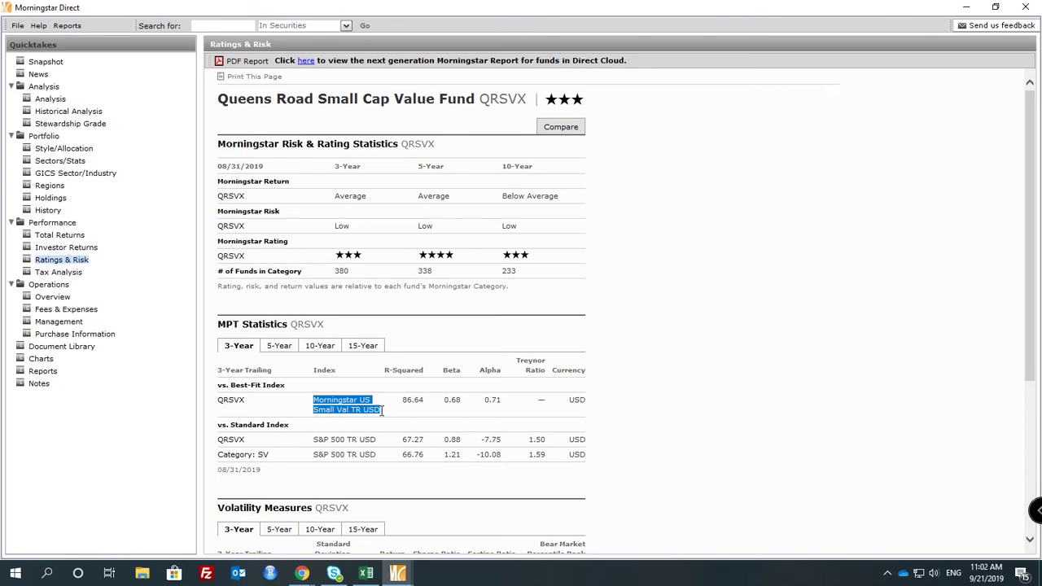
click(381, 416)
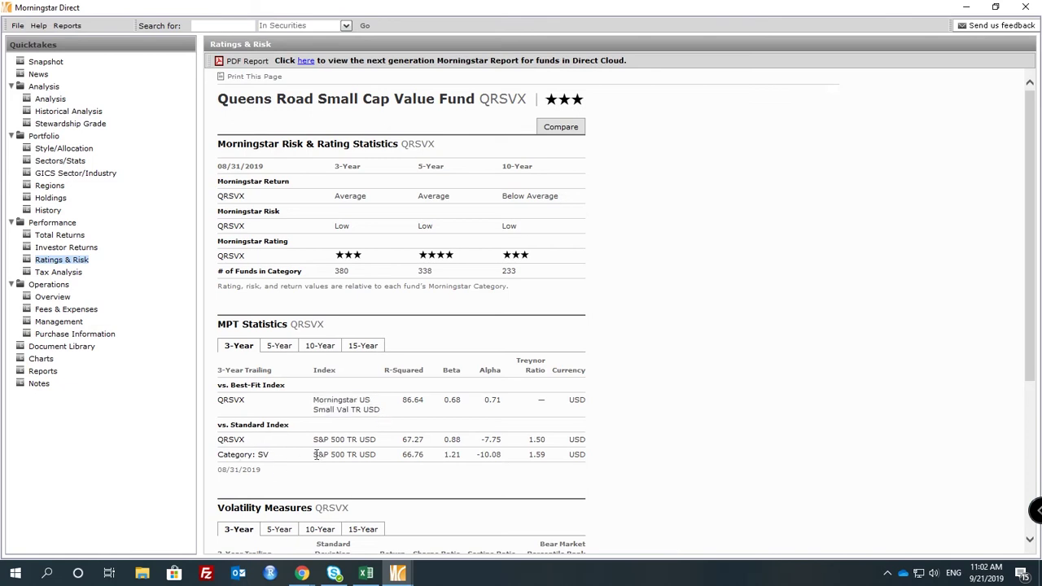
Compare the 3-year R-Squared of the category against the S&P 500 TR USD with the fund's R-Squared against its best-fit index
drag(314, 455, 374, 454)
click(375, 458)
double_click(413, 454)
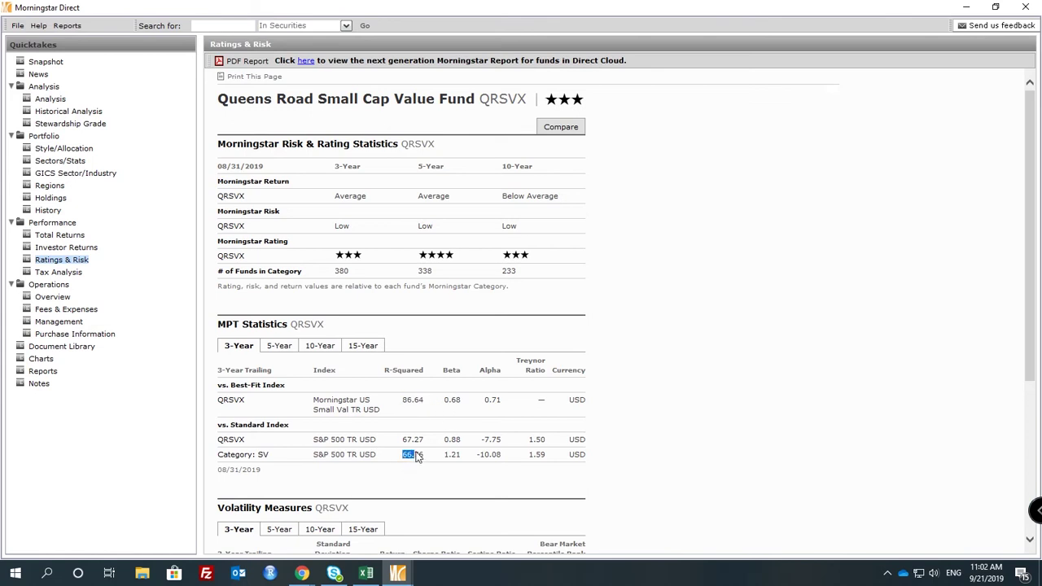
double_click(413, 400)
click(429, 433)
Compare the fund's 3-year betas against the best-fit and standard indexes with the beta of the Small Value category
double_click(453, 401)
double_click(452, 440)
click(460, 444)
drag(219, 455, 266, 458)
click(266, 460)
drag(443, 456, 464, 458)
drag(445, 439, 458, 438)
click(463, 440)
drag(444, 440, 461, 444)
click(453, 449)
mouse_move(444, 455)
mouse_down()
mouse_move(458, 456)
mouse_move(446, 439)
mouse_up()
click(463, 458)
click(453, 454)
Compare the fund's 3-year alphas against the best-fit and standard indexes with the Small Value category's alpha
drag(444, 400, 461, 402)
drag(489, 399, 504, 399)
click(447, 401)
drag(316, 411, 382, 411)
drag(483, 400, 501, 405)
drag(481, 440, 505, 440)
click(501, 456)
drag(503, 443, 484, 442)
drag(479, 453, 509, 454)
click(507, 455)
Review the 5-, 10- and 15-year MPT statistics, comparing fund and category alpha for 15 years, and return to the 3-year figures
click(280, 348)
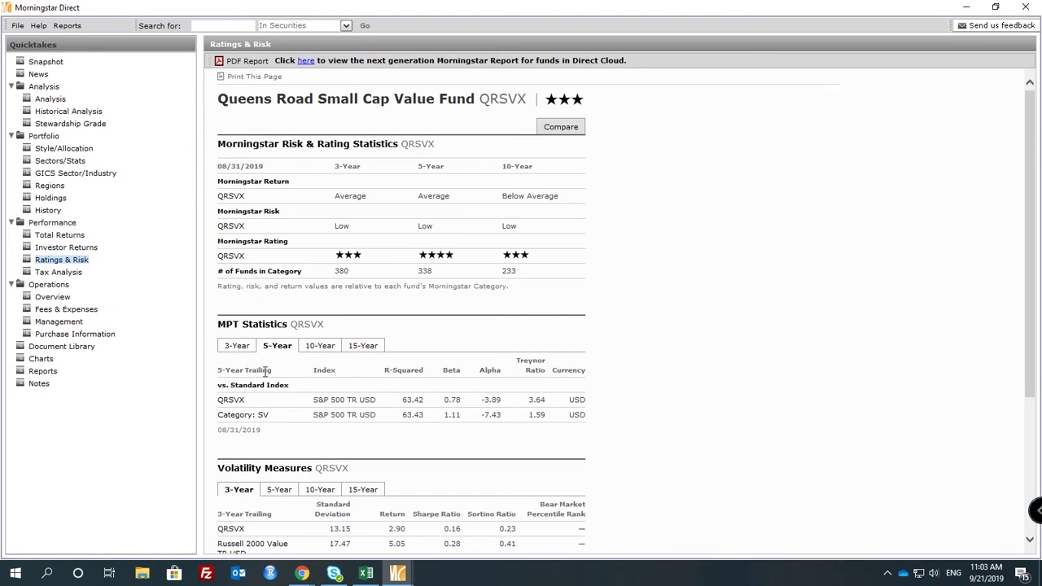
click(323, 348)
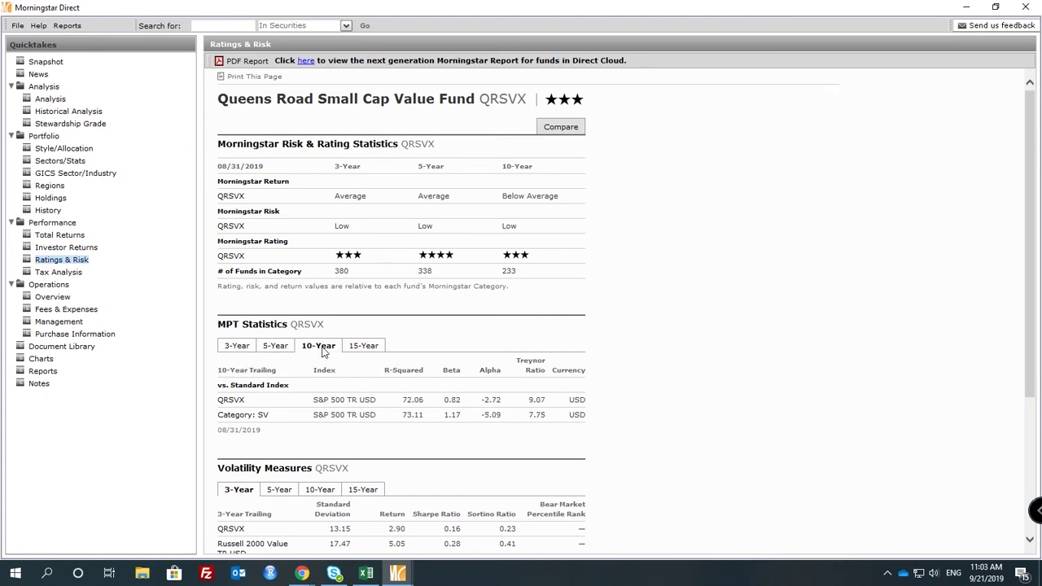
click(350, 350)
drag(494, 402, 500, 417)
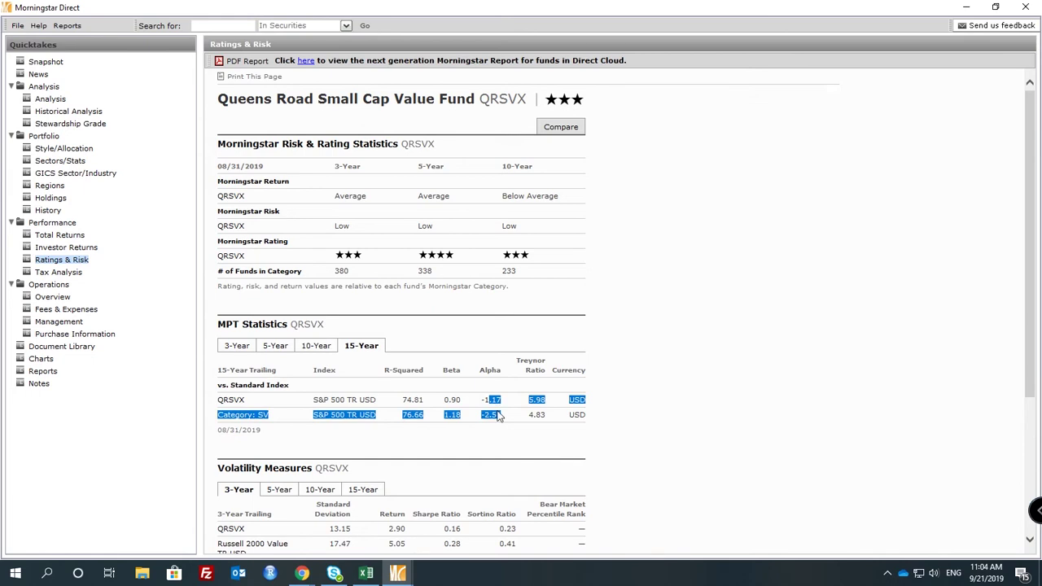
click(486, 400)
click(238, 346)
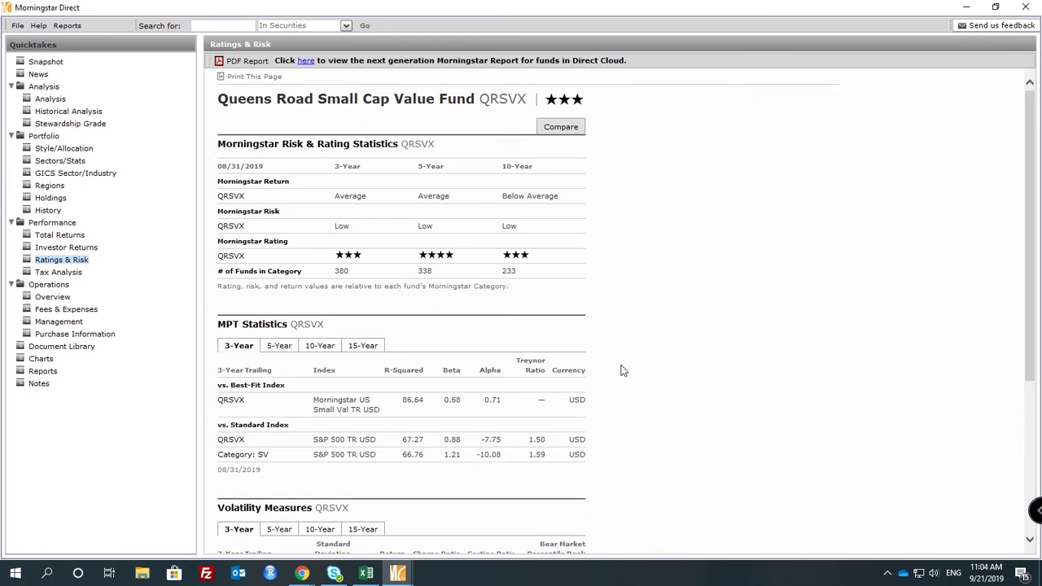
Close the fund report and add the Morningstar US Small Val TR USD index (MSVLT) to the investment list
click(1026, 7)
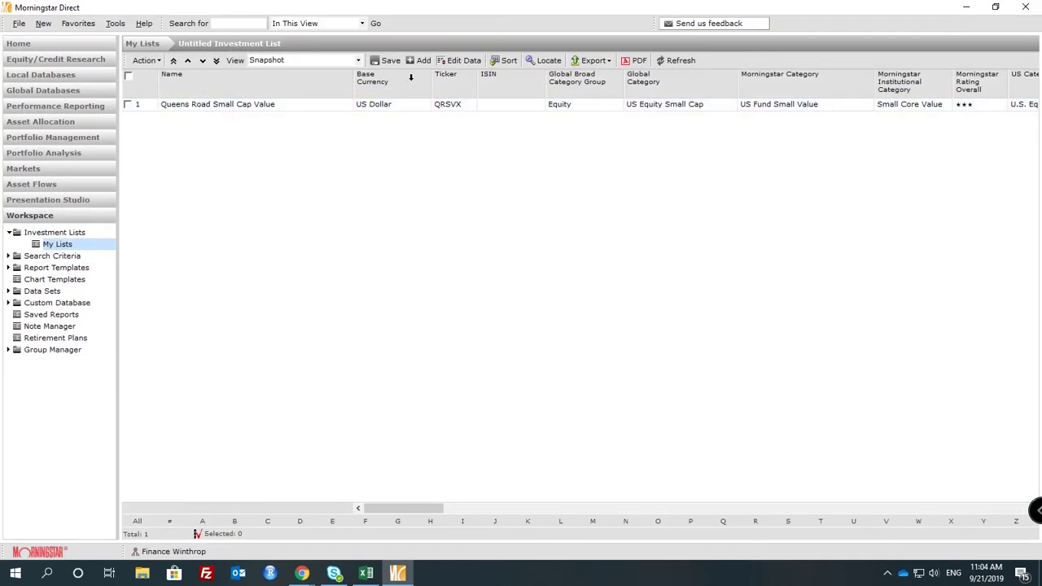
click(421, 61)
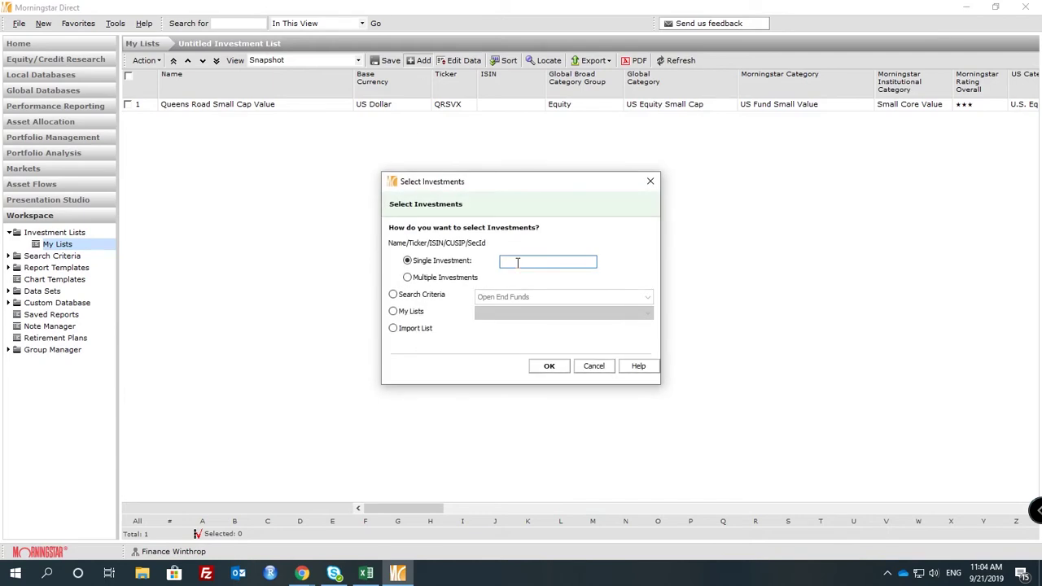
text(morningstar)
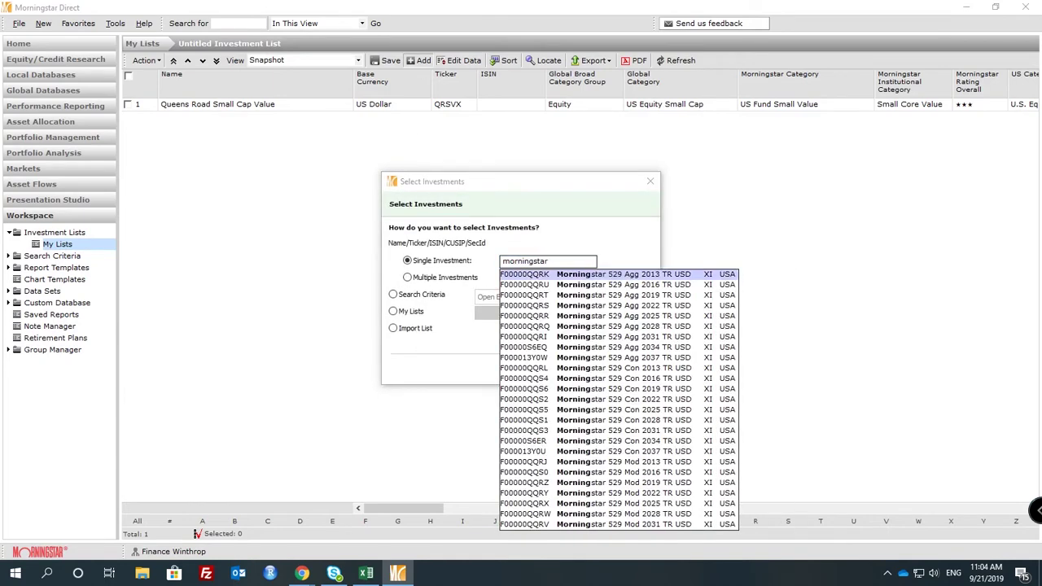
text( small value tr)
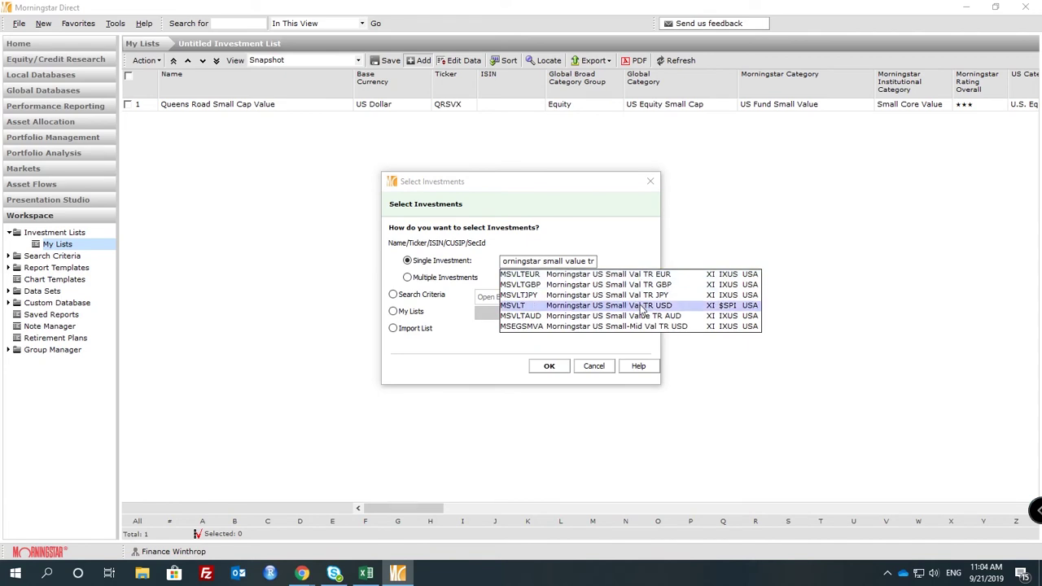
click(643, 308)
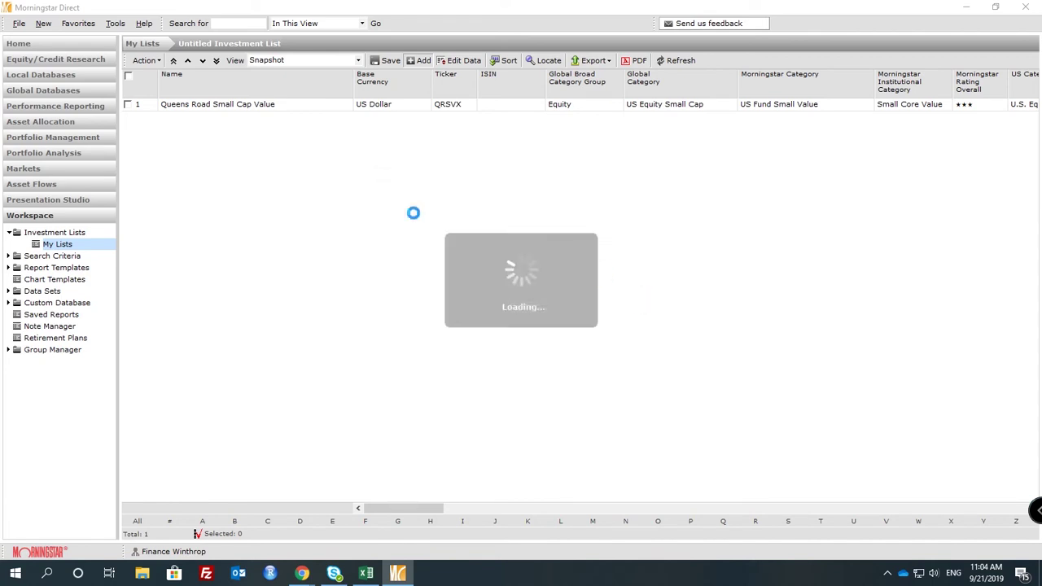
click(422, 62)
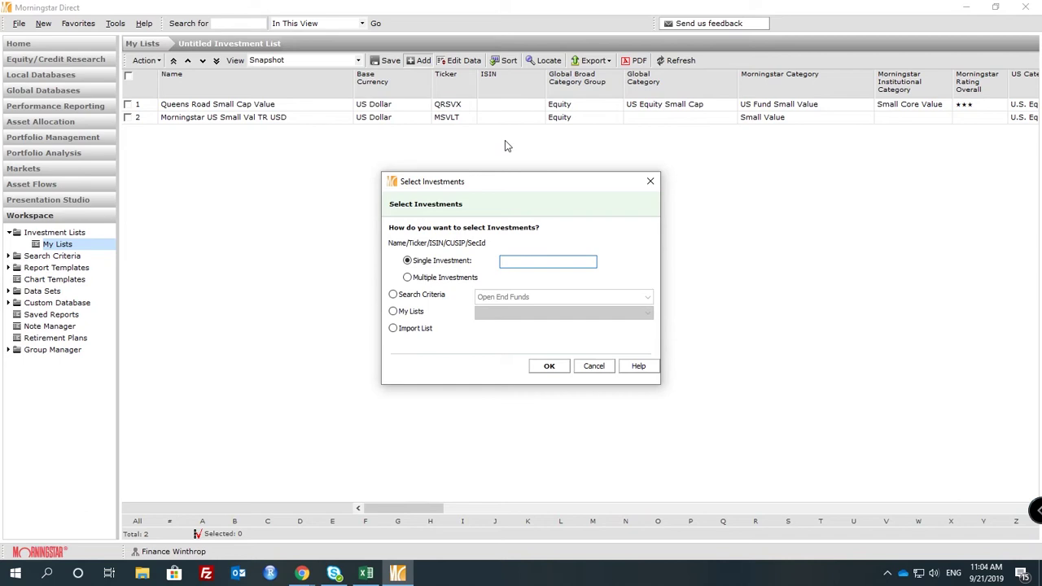
text(sp 500 tr)
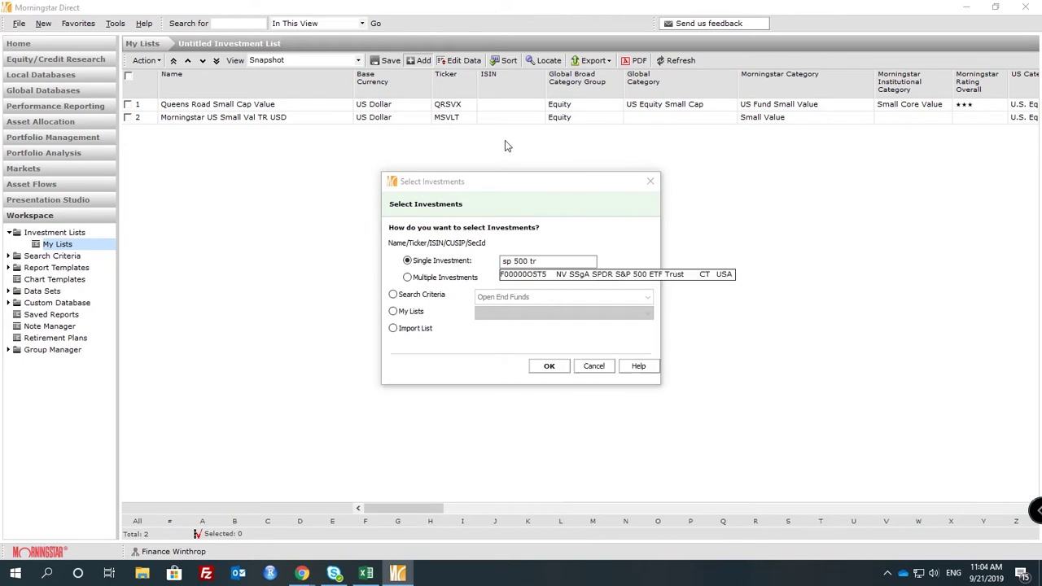
key(BackSpace)
key(BackSpace)
key(BackSpace)
key(BackSpace)
key(BackSpace)
key(BackSpace)
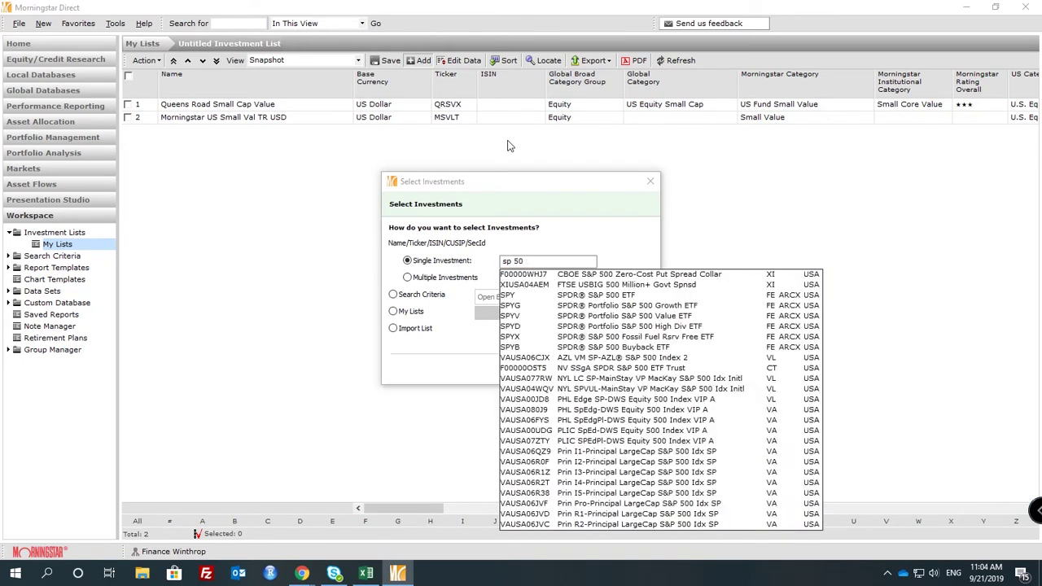
text(500 tr)
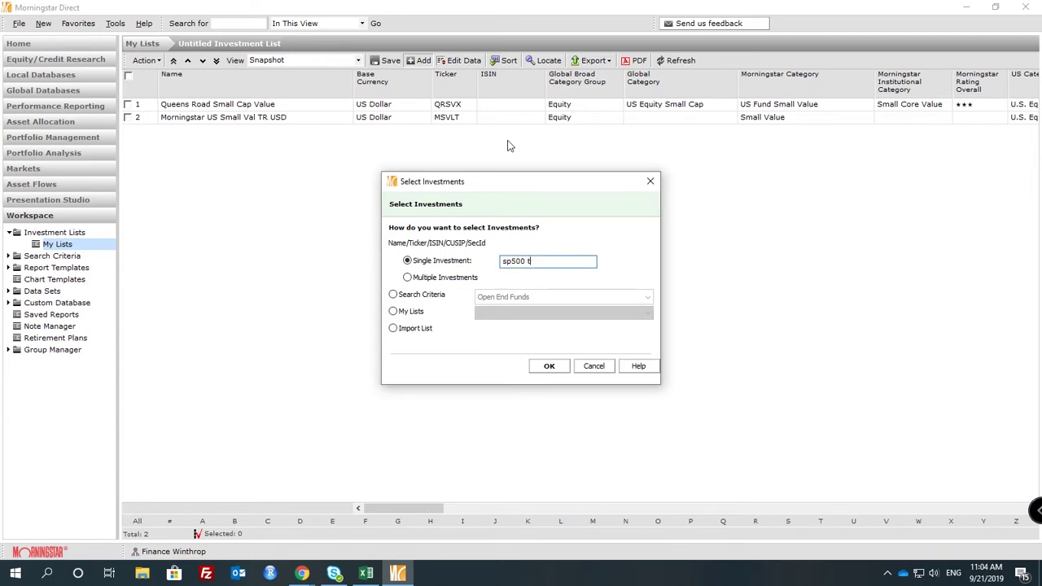
key(BackSpace)
key(BackSpace)
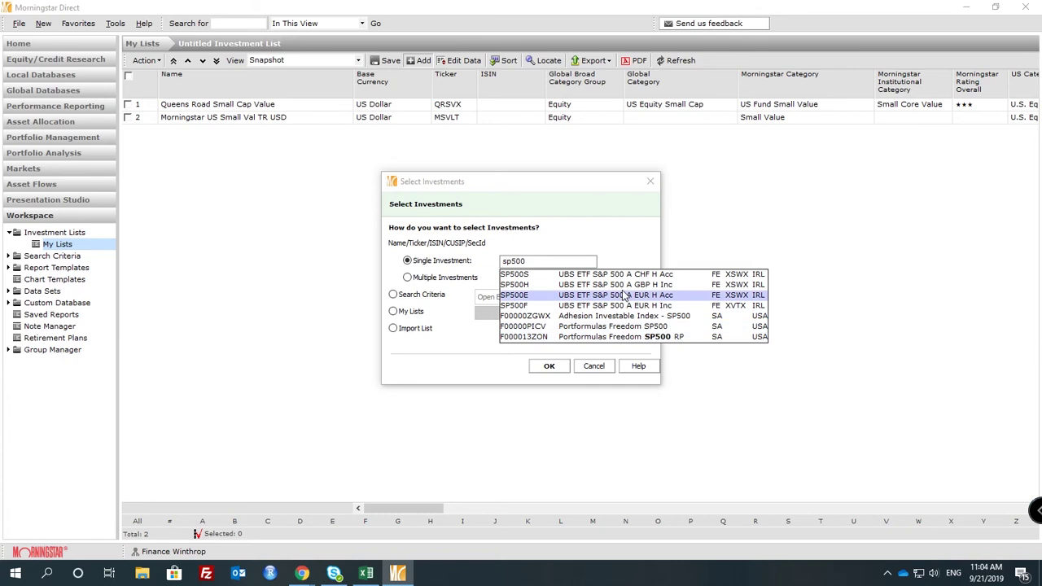
click(531, 259)
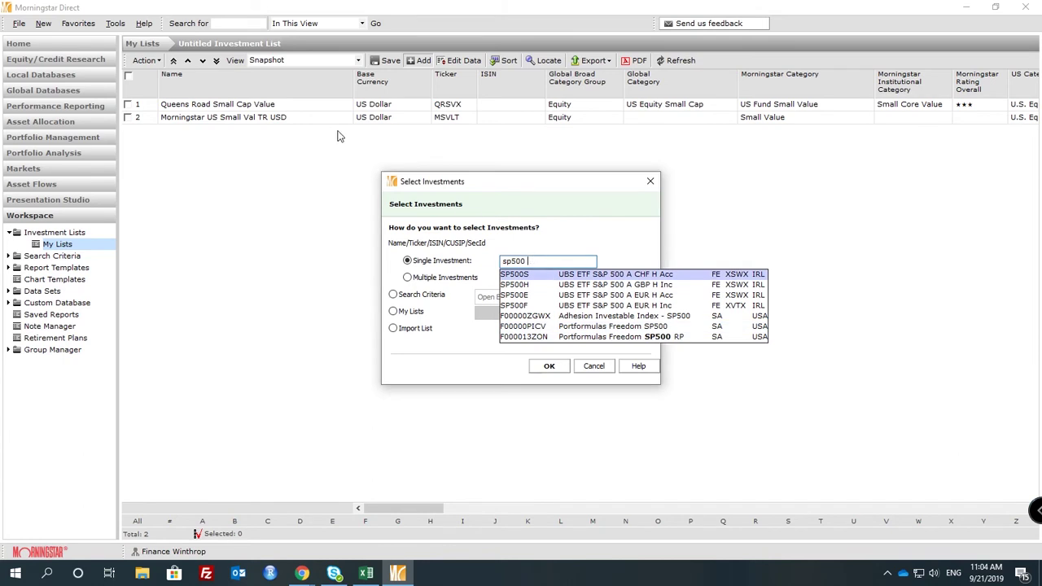
click(650, 181)
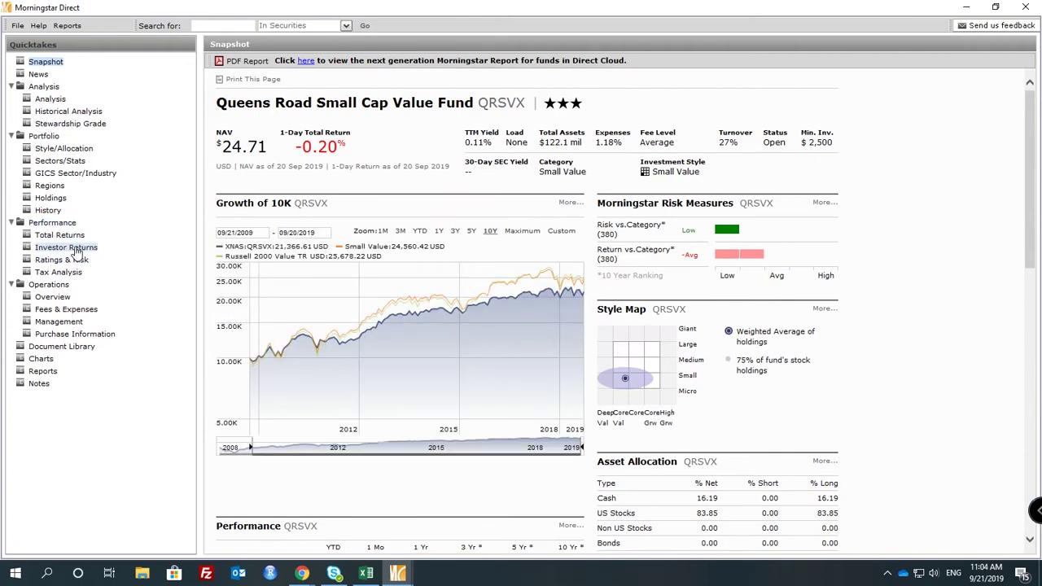
Go to the fund's Ratings & Risk page and copy the standard index name "S&P 500 TR USD" from the MPT statistics
click(70, 236)
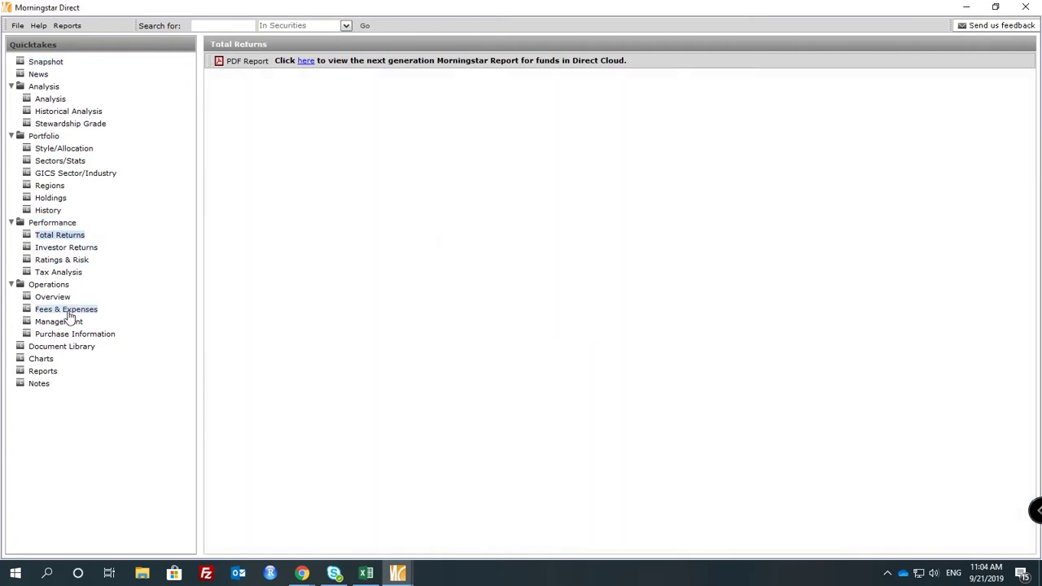
click(70, 272)
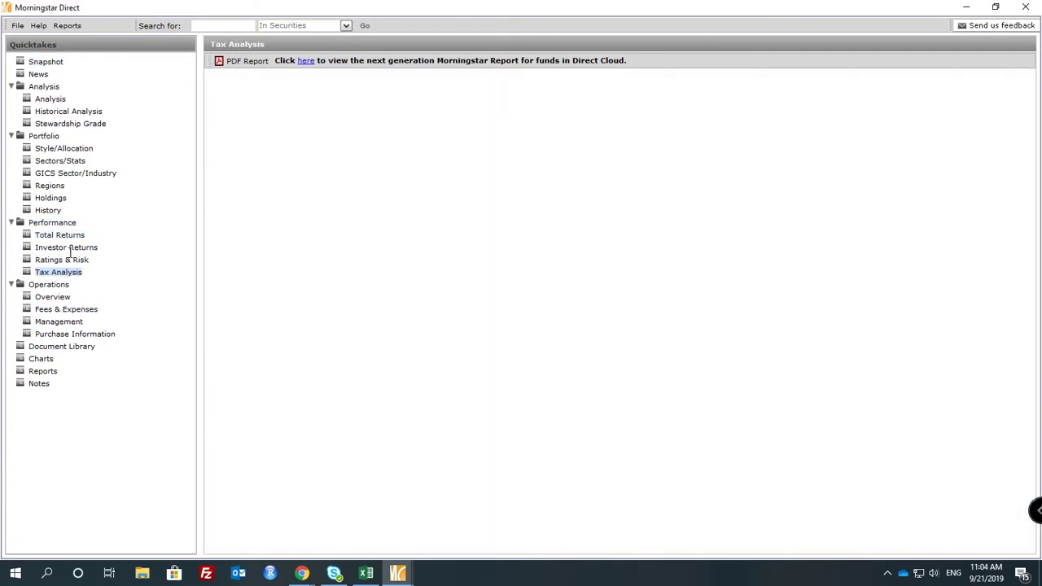
click(70, 247)
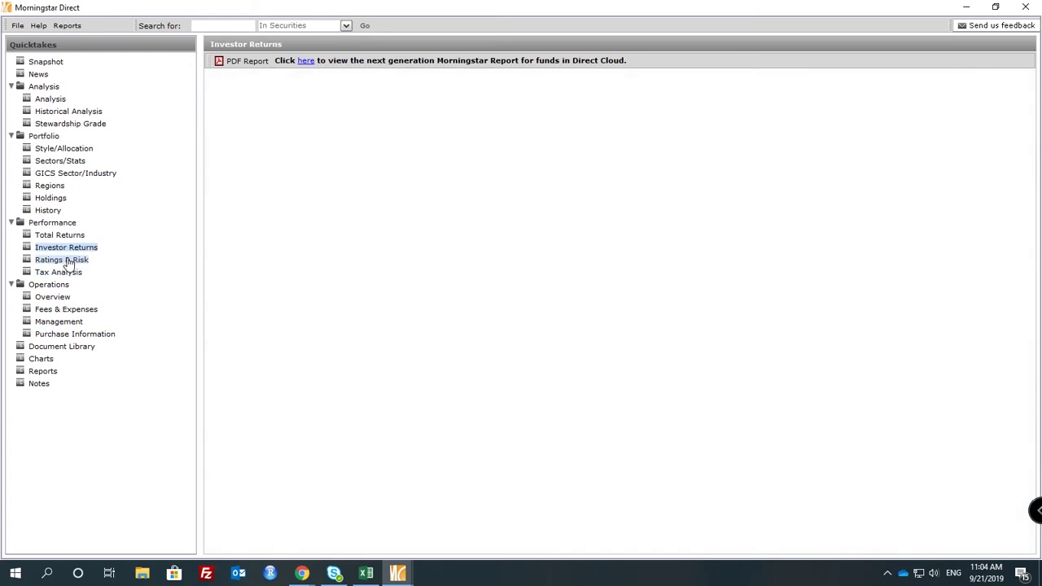
click(70, 260)
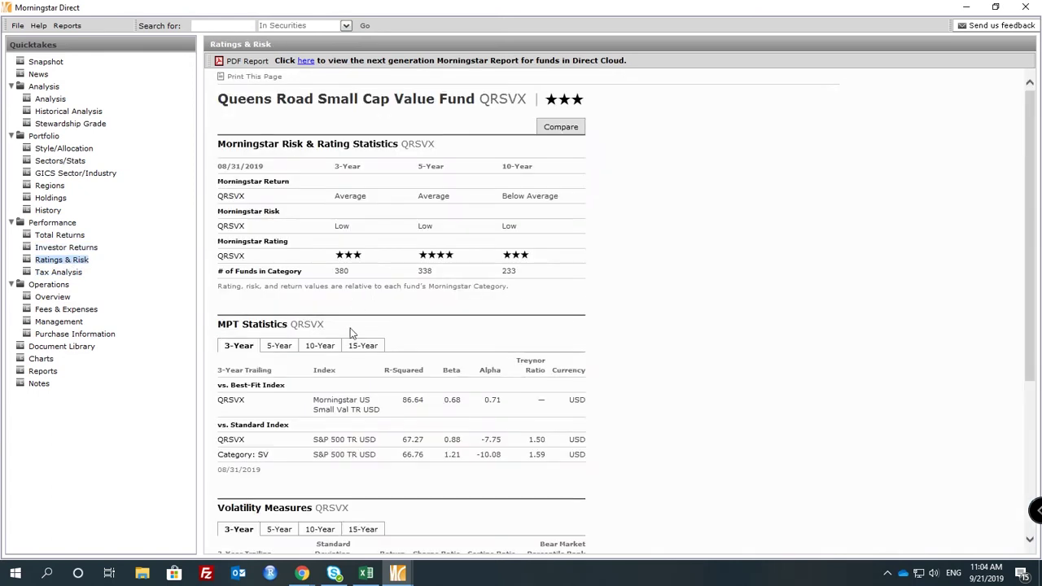
drag(314, 439, 376, 440)
key(ctrl+c)
Return to the investment list and add S&P 500 TR USD using the copied name
click(967, 9)
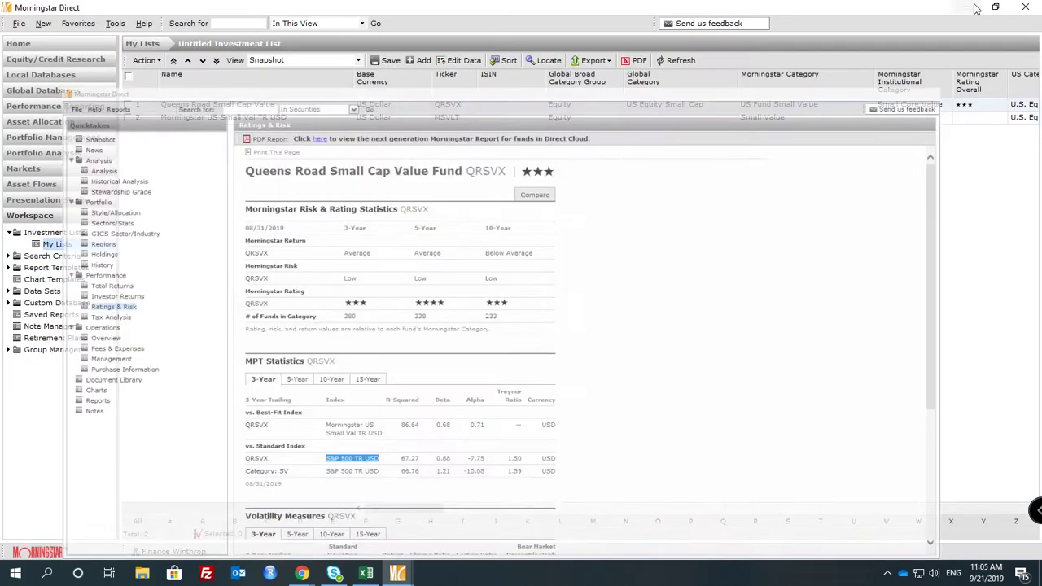
click(420, 60)
key(ctrl+v)
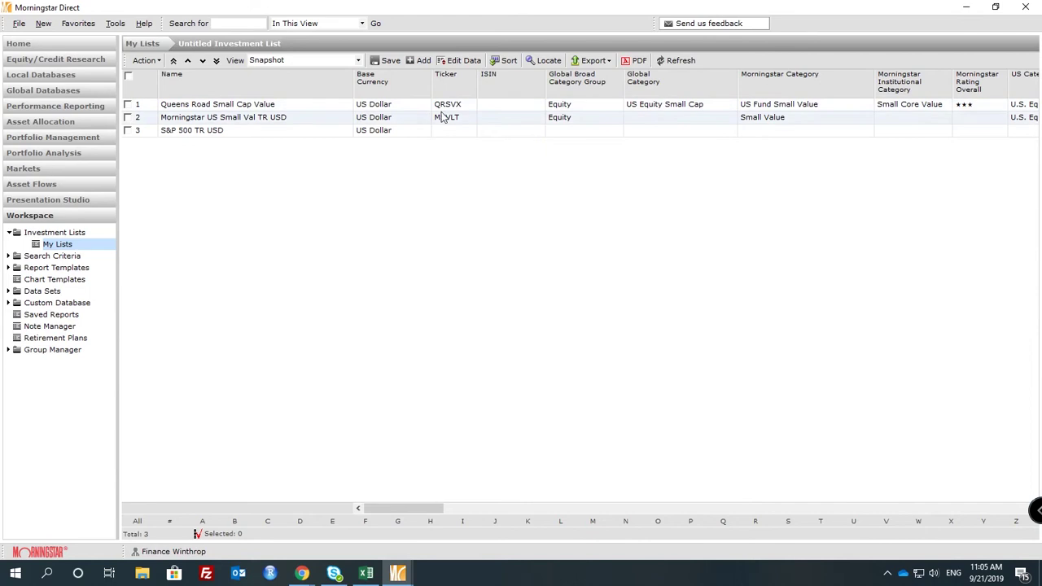
Clear the list's selected data points, leaving only Name, and show the Historical Price and Return Data view of available points
click(461, 63)
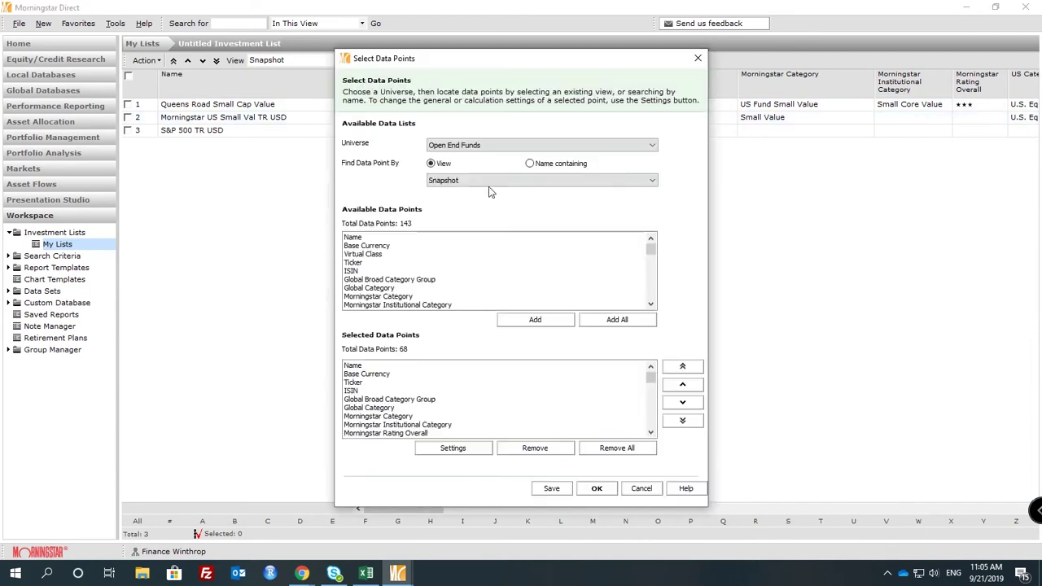
click(616, 448)
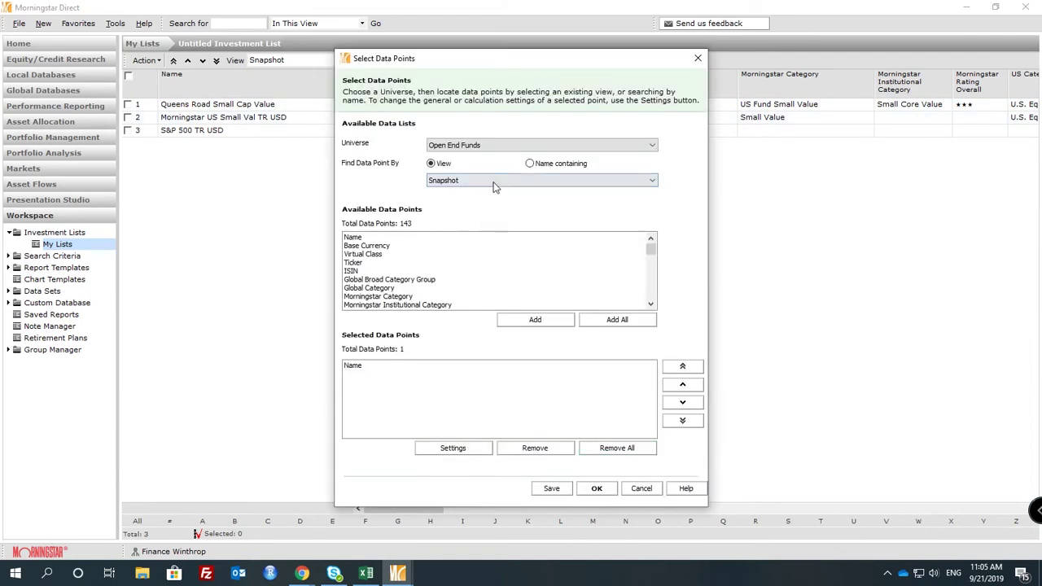
click(530, 183)
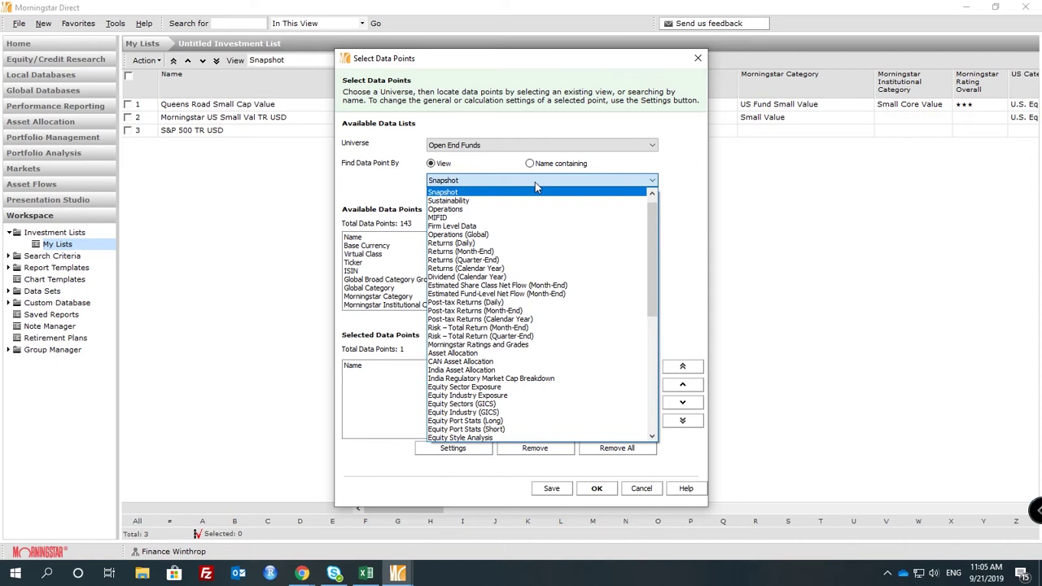
click(356, 412)
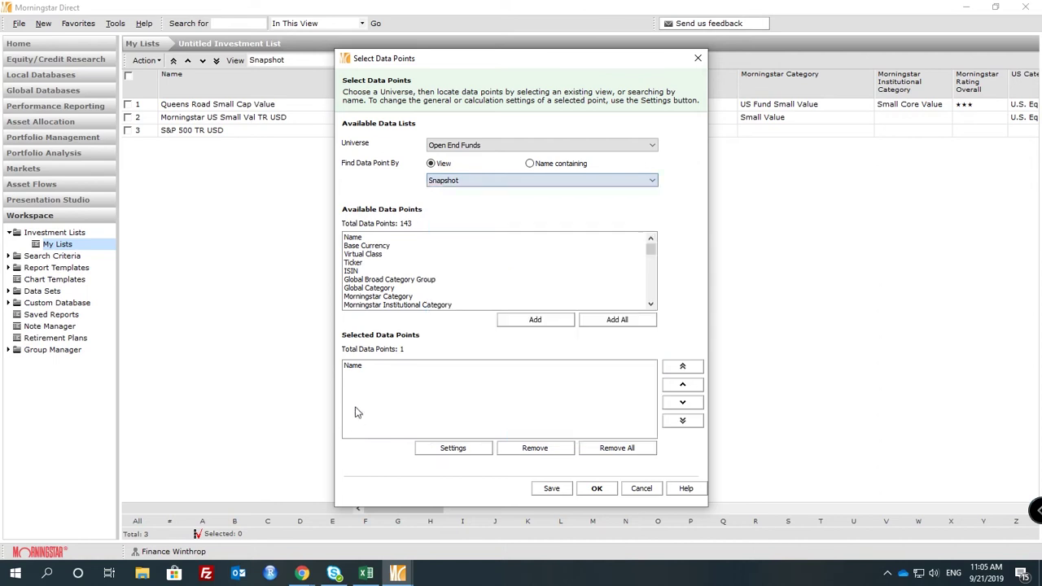
click(527, 180)
scroll(537, 399, down, 5)
scroll(542, 403, down, 4)
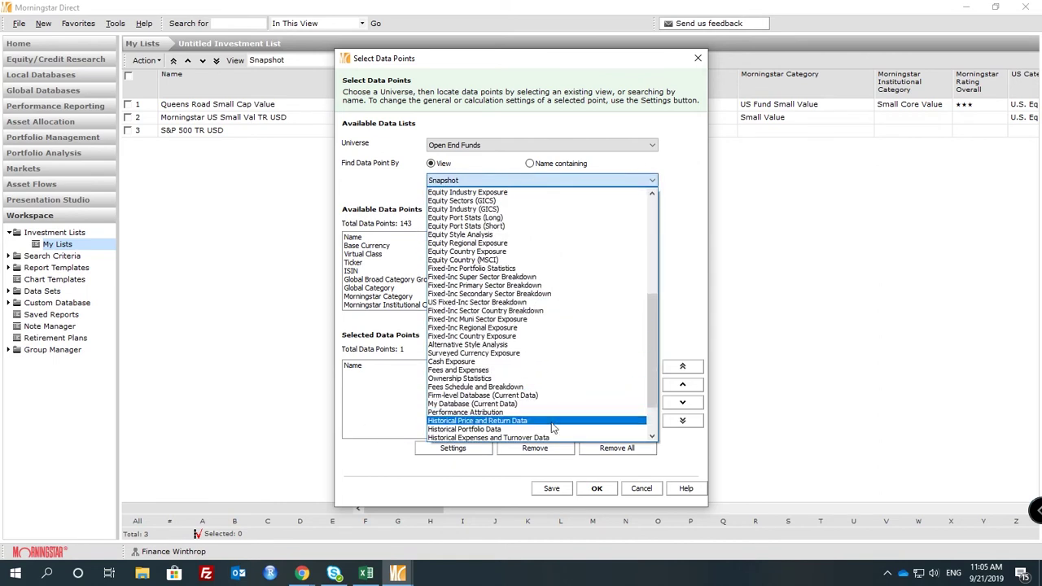
click(557, 422)
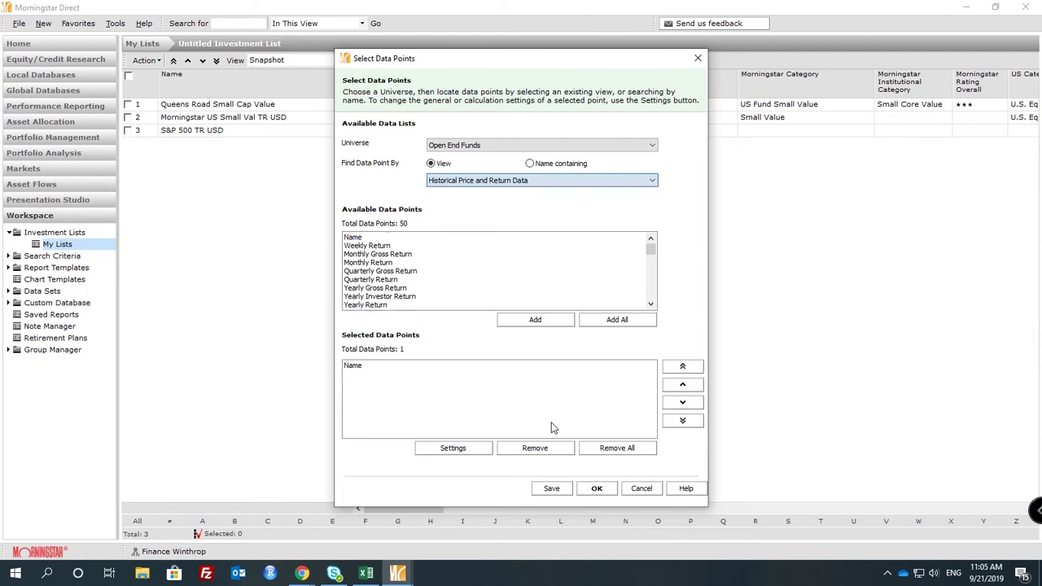
Add Monthly Return to the selected data points
click(396, 255)
click(396, 264)
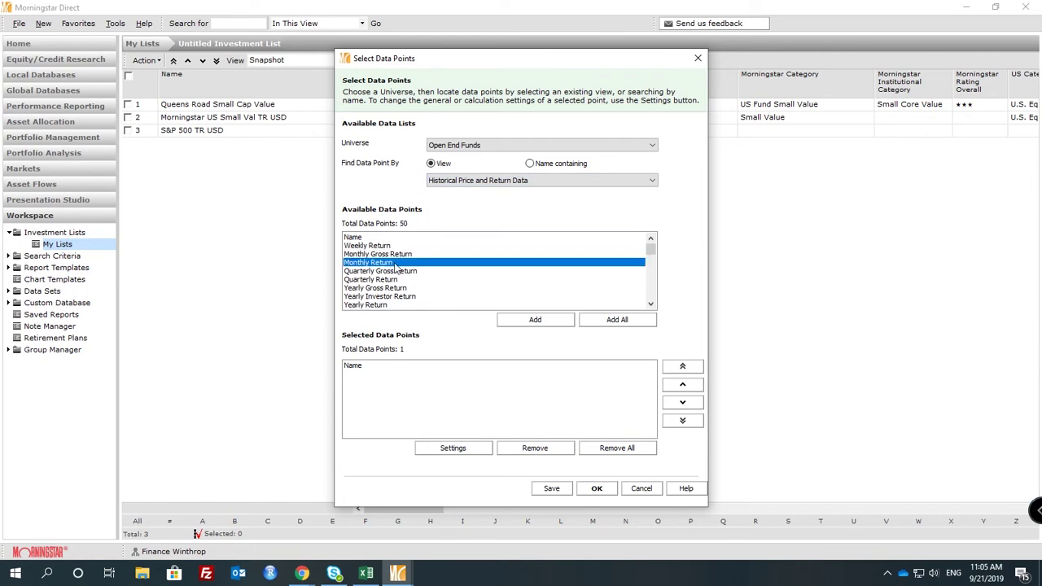
double_click(396, 264)
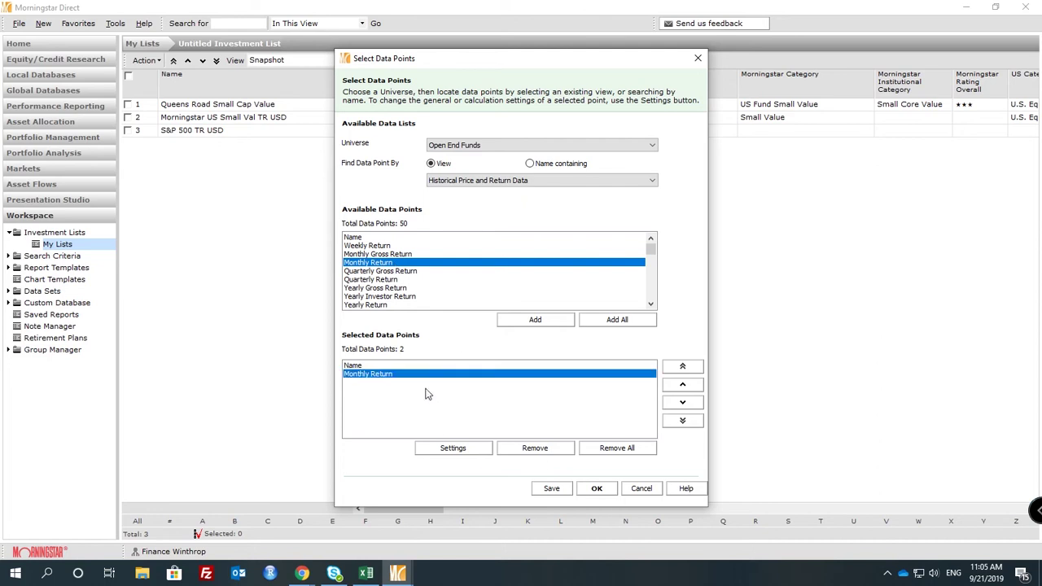
Check Monthly Return's calculation settings, keep the 09/01/2016 to 08/31/2019 date range, and apply the selected data points to the list
click(404, 375)
click(453, 448)
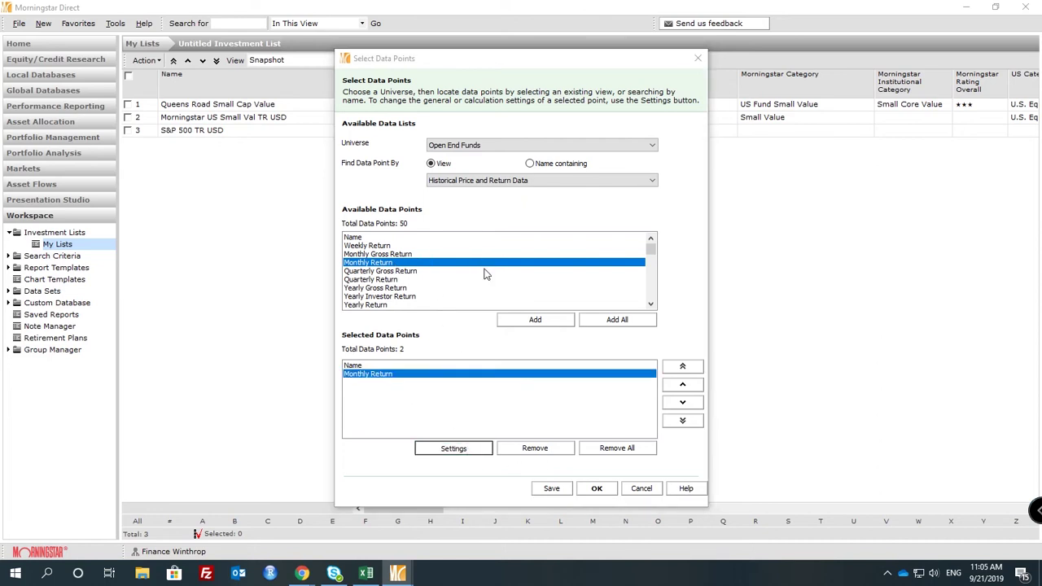
click(443, 133)
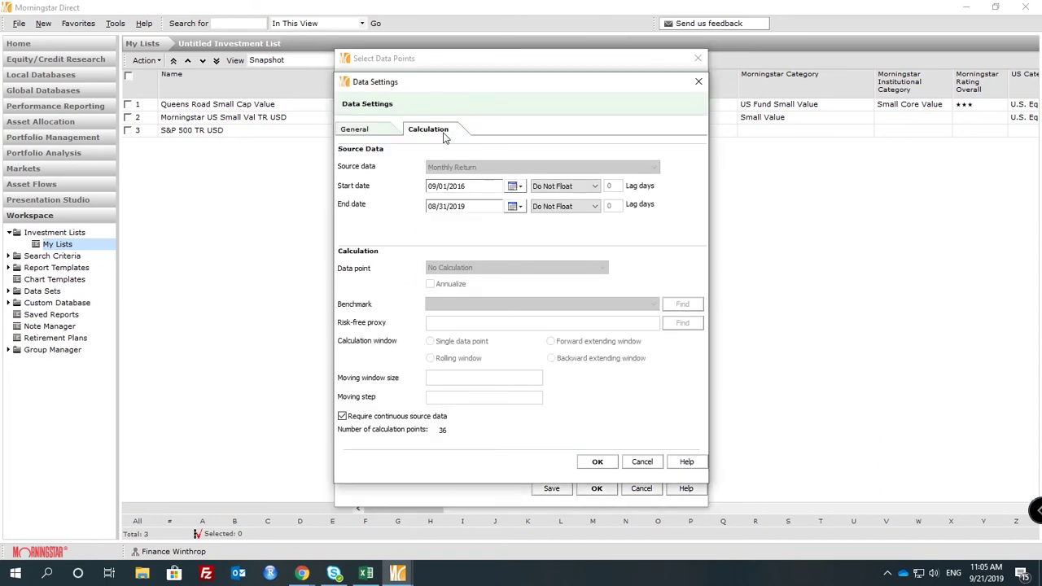
click(460, 187)
click(460, 188)
click(598, 462)
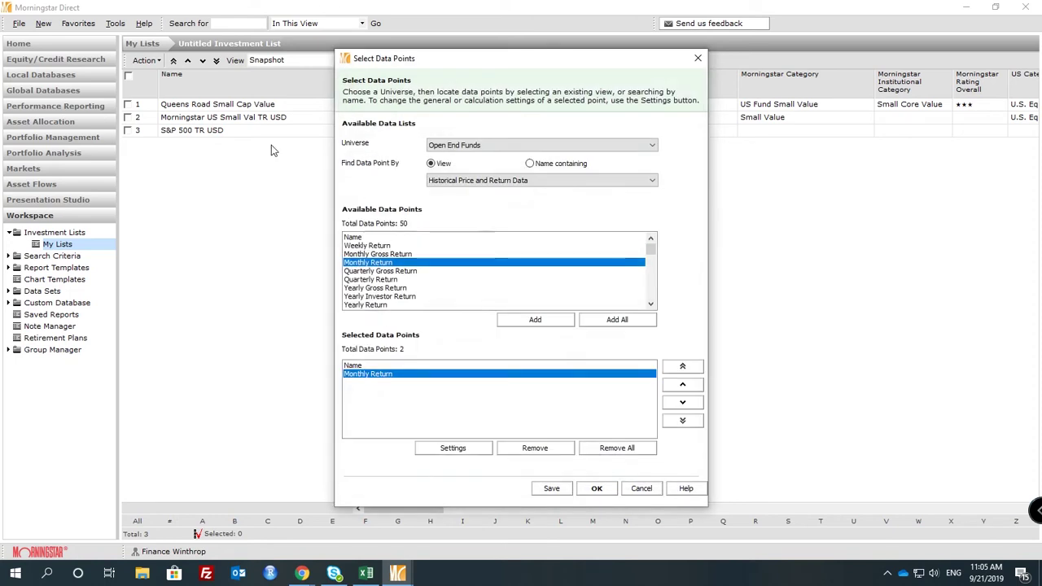
click(597, 489)
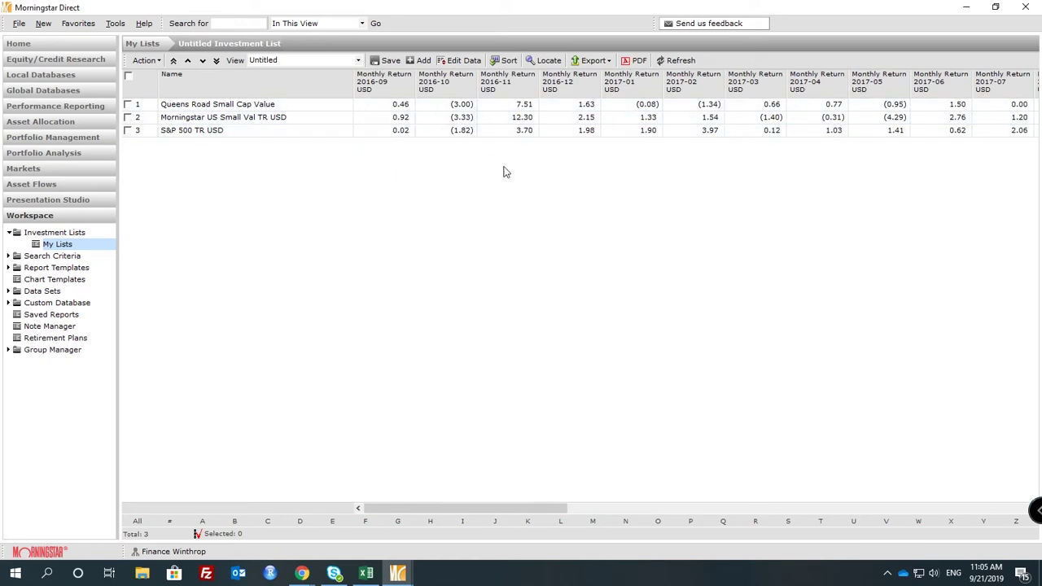
Export the three-investment monthly return list to Excel and maximize the exported workbook
drag(529, 511, 395, 486)
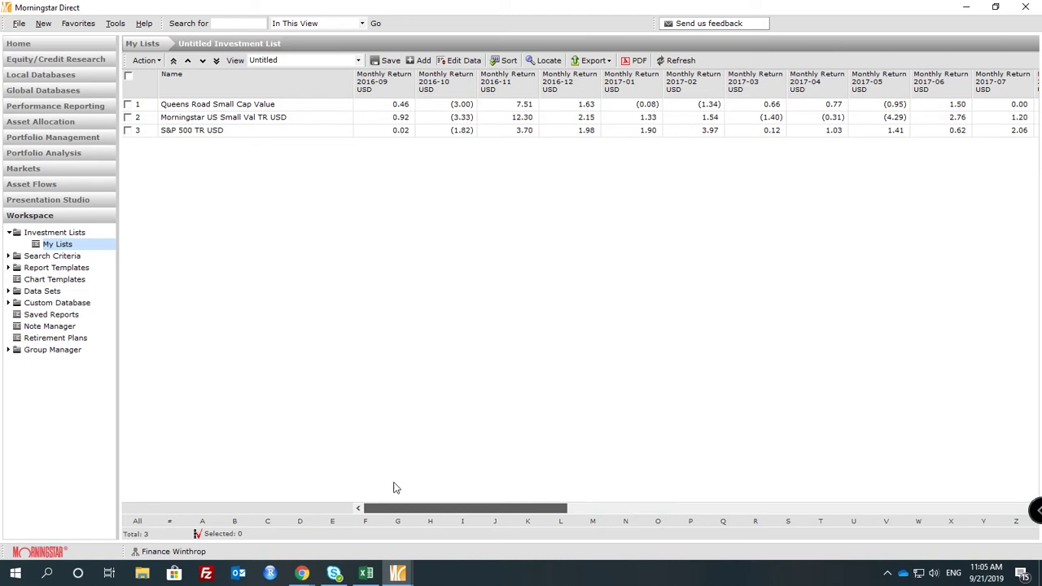
click(592, 62)
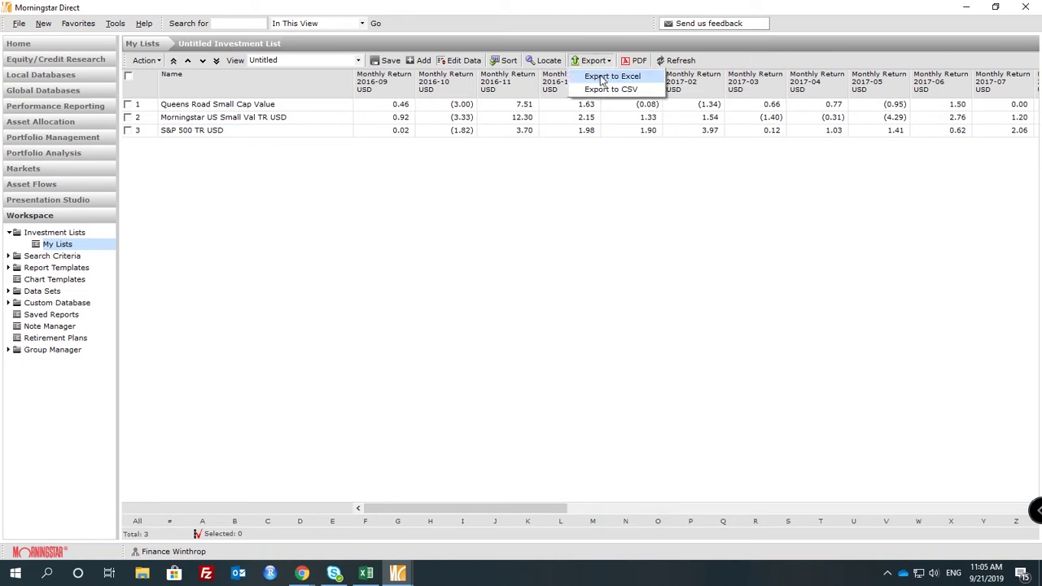
click(609, 74)
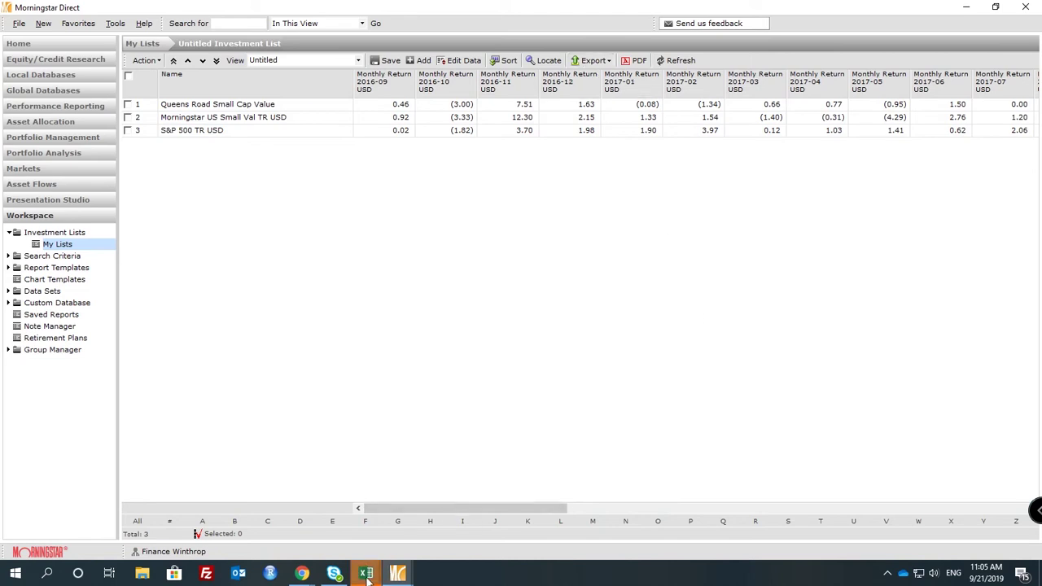
mouse_move(368, 576)
click(436, 505)
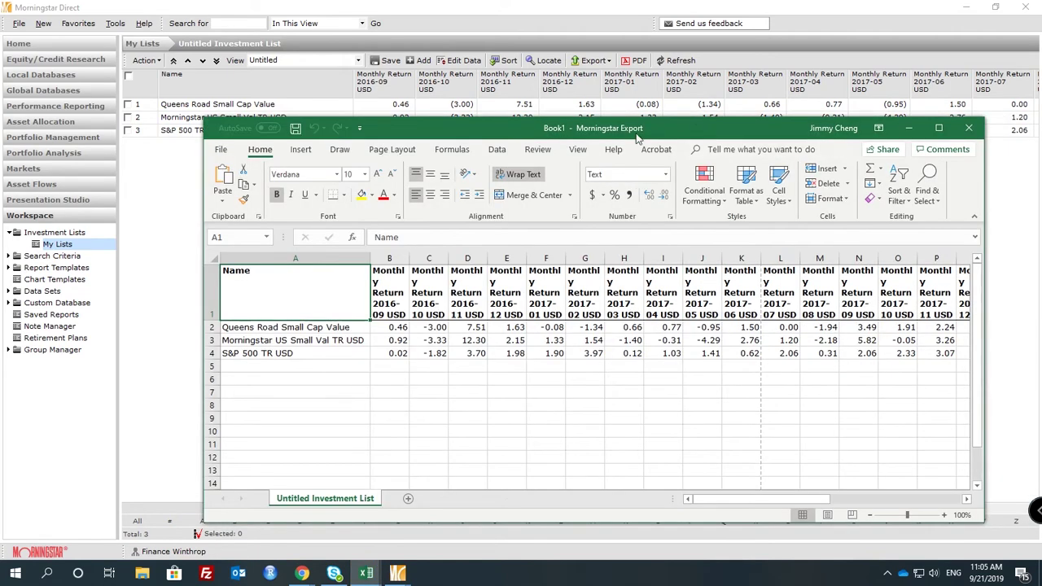
drag(702, 130, 576, 124)
double_click(577, 124)
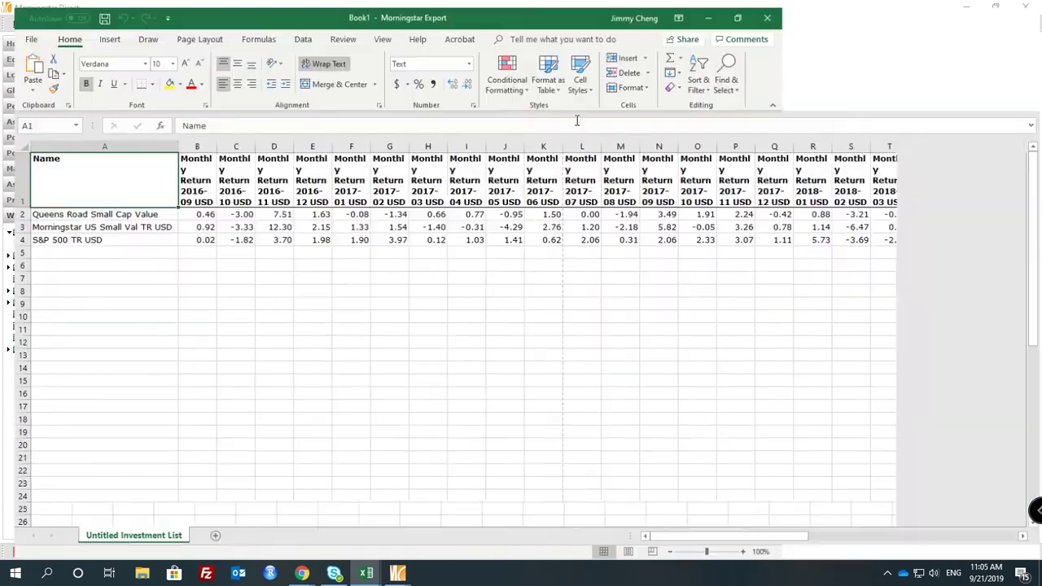
Review the investment names in the exported workbook and close it without saving
click(144, 237)
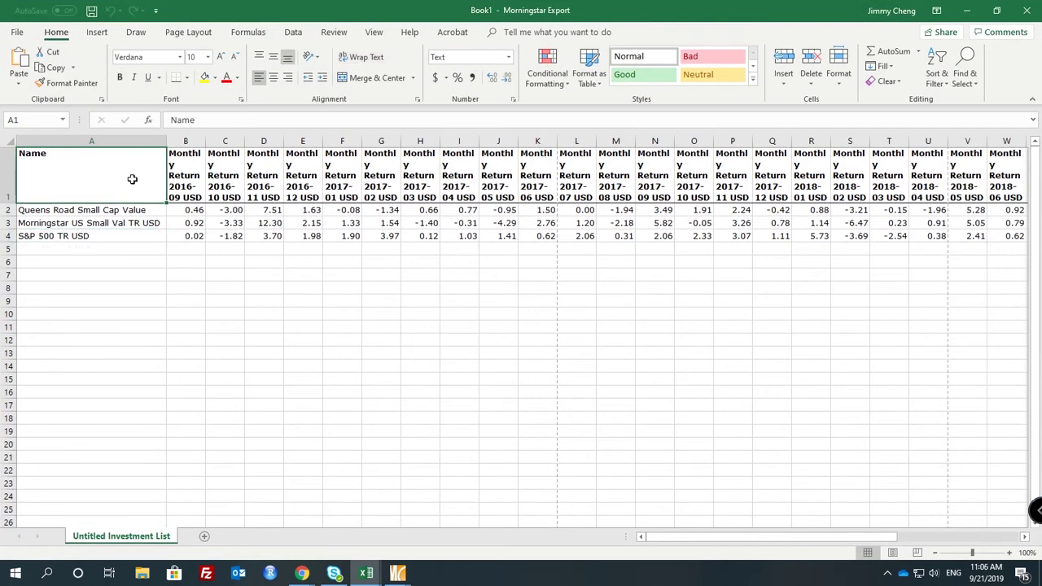
drag(133, 177, 122, 233)
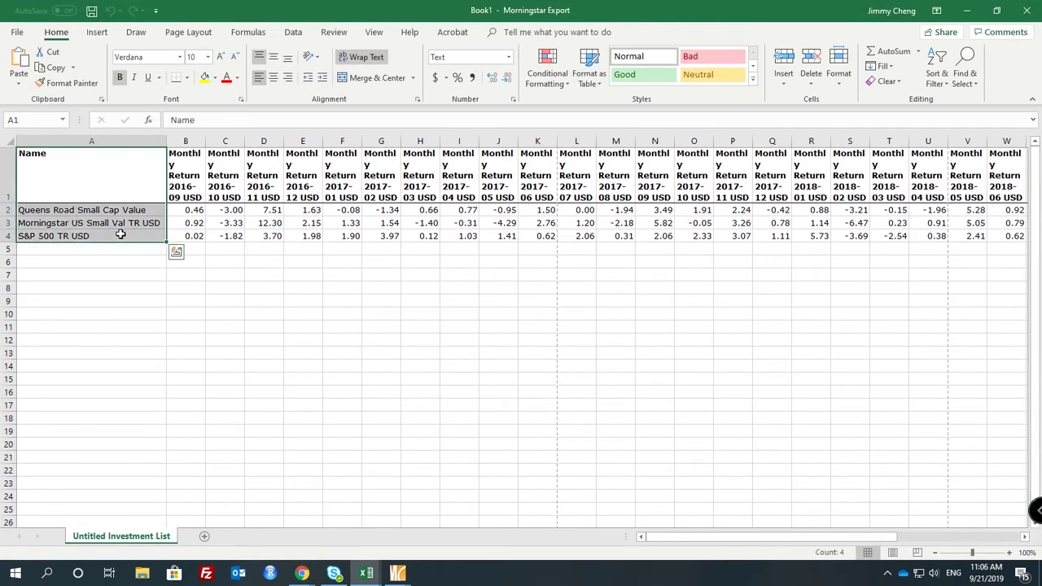
key(Down)
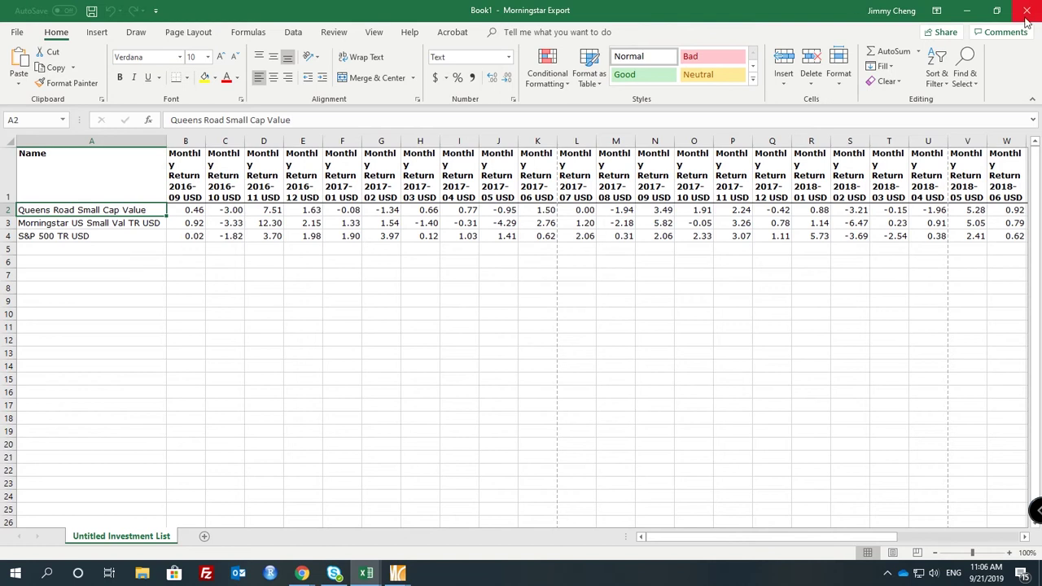
click(1026, 18)
click(526, 303)
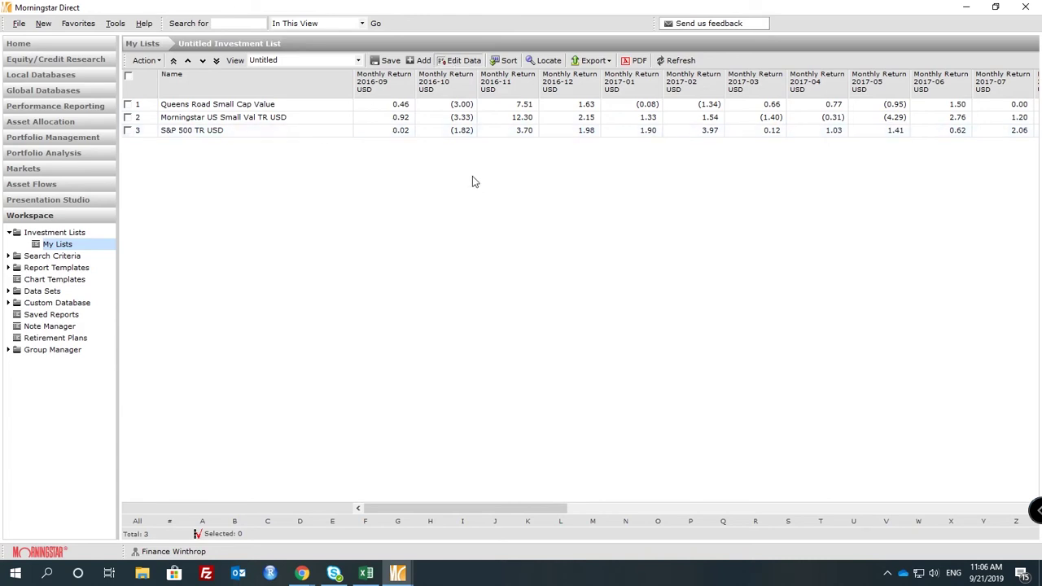
Search the list's available data points by name for BETA and add Beta to the selected data points
click(530, 163)
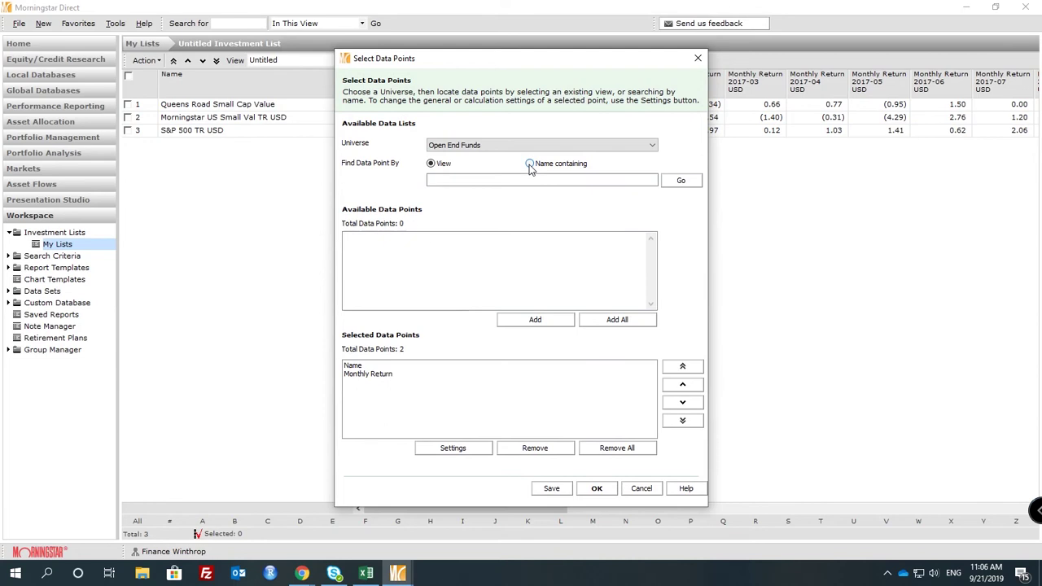
click(514, 181)
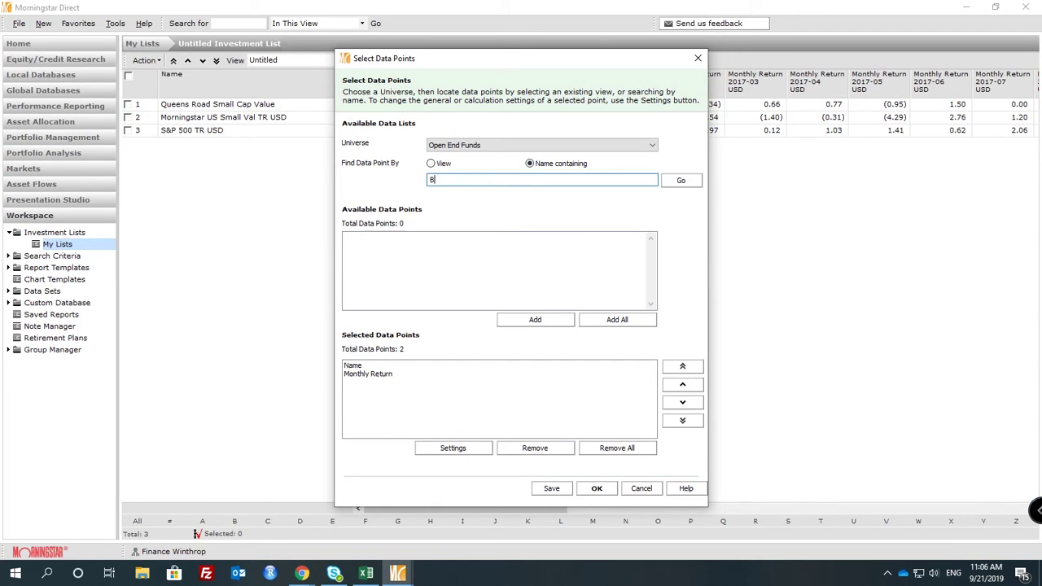
key(Return)
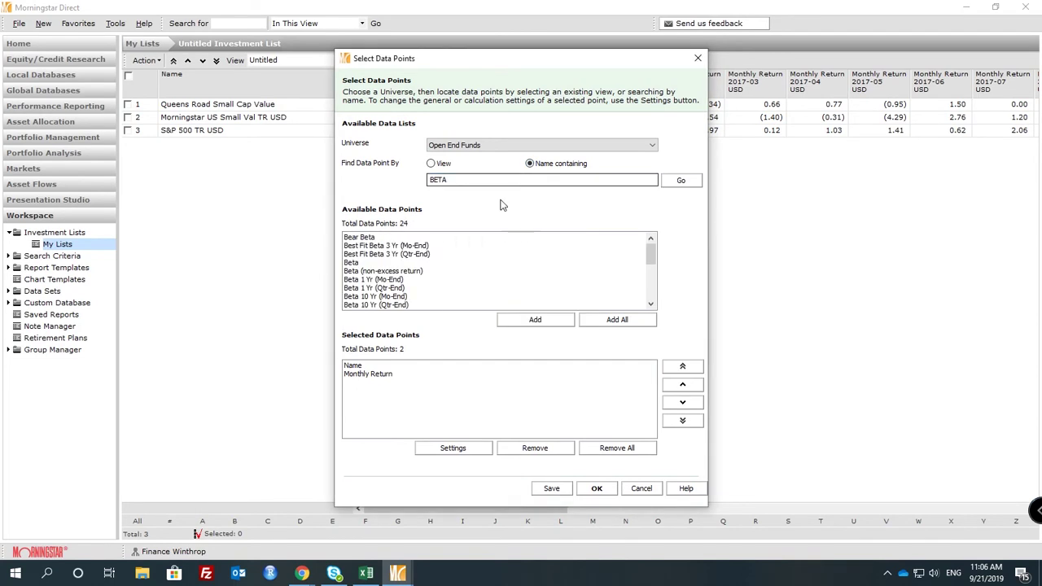
click(391, 262)
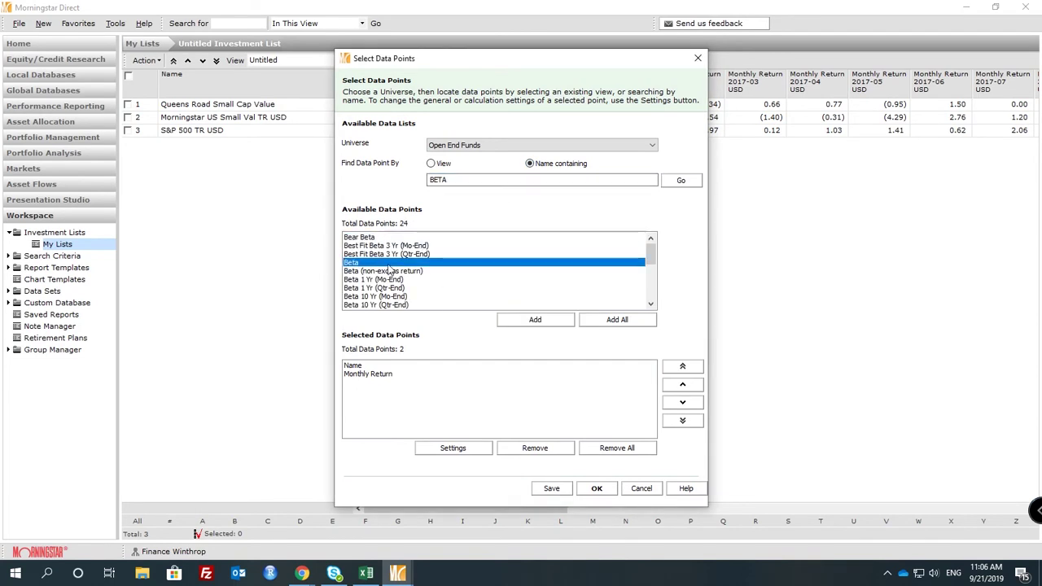
click(373, 383)
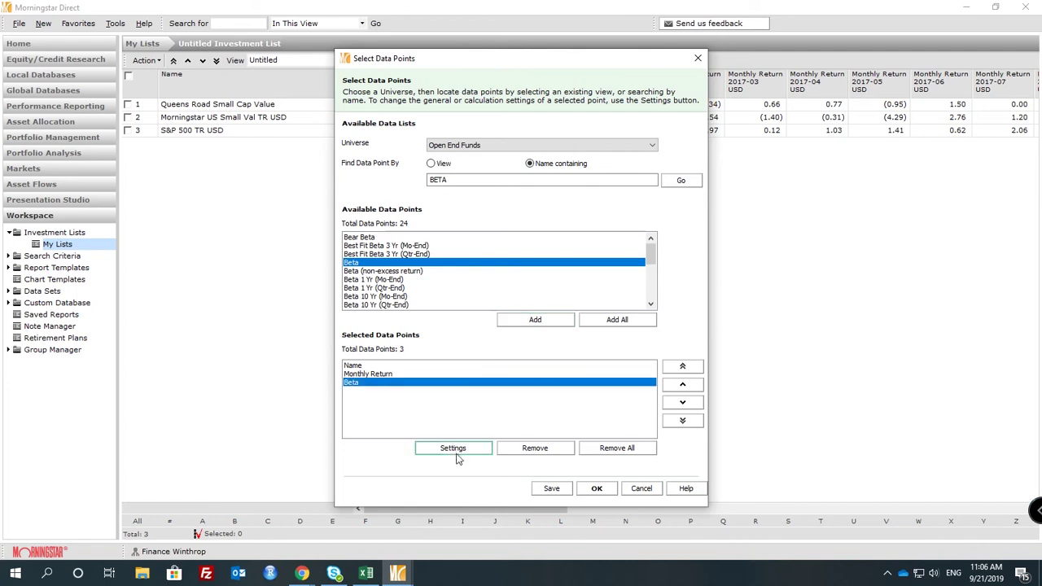
Examine Beta's calculation settings for the benchmark and risk-free proxy, and leave the data point selection without applying changes
click(458, 452)
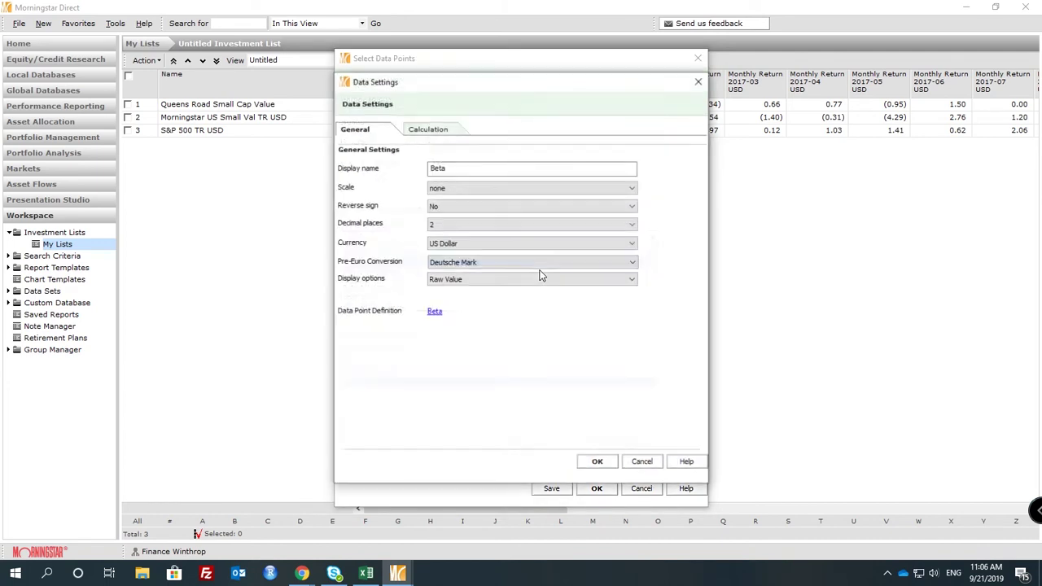
click(429, 129)
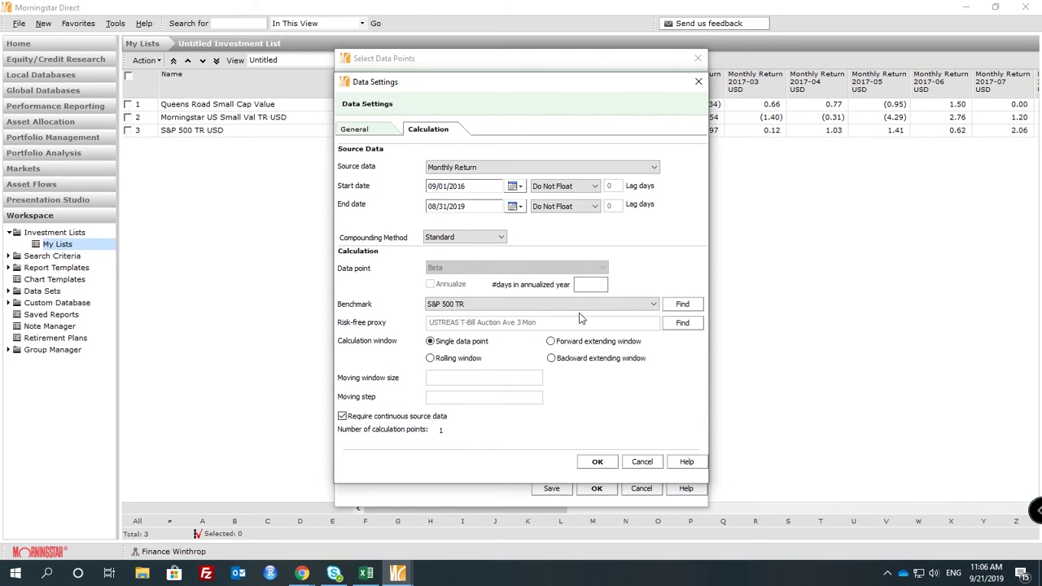
drag(558, 85, 474, 95)
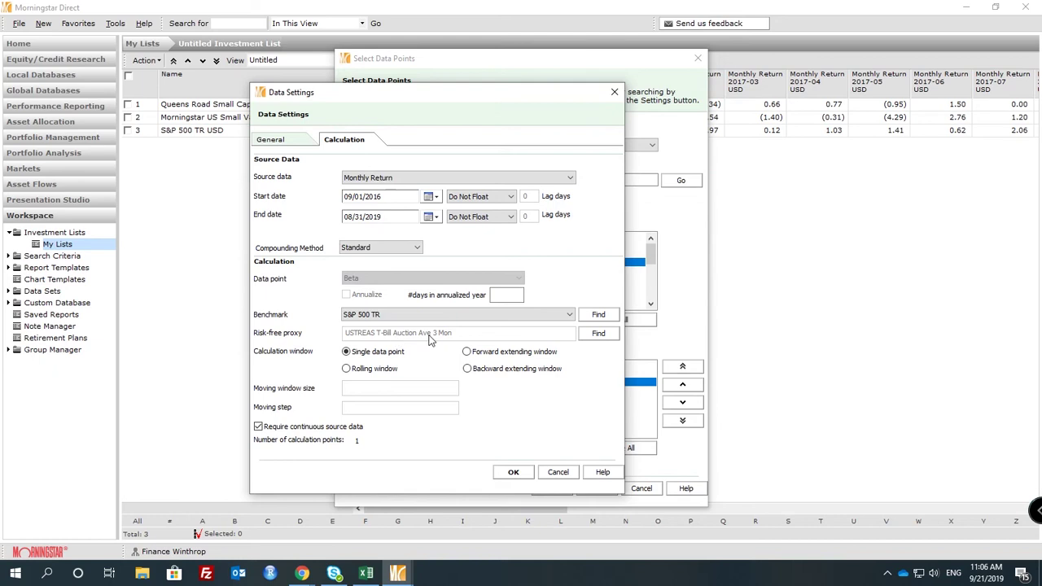
click(559, 472)
click(698, 58)
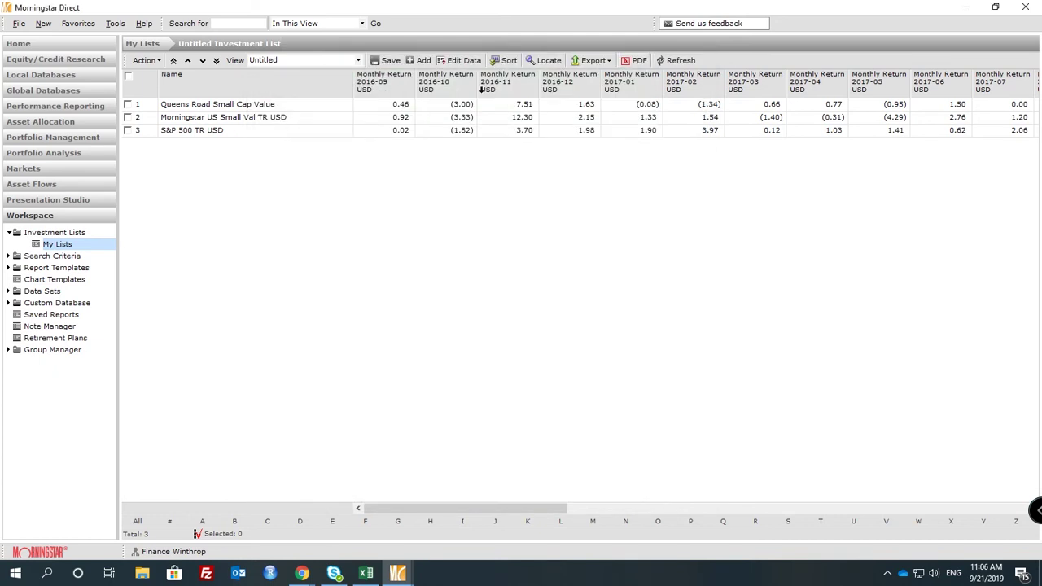
Add the risk-free proxy USTREAS T-Bill Auction Ave 3 Mon to the investment list by searching for "t-bill 3"
click(422, 61)
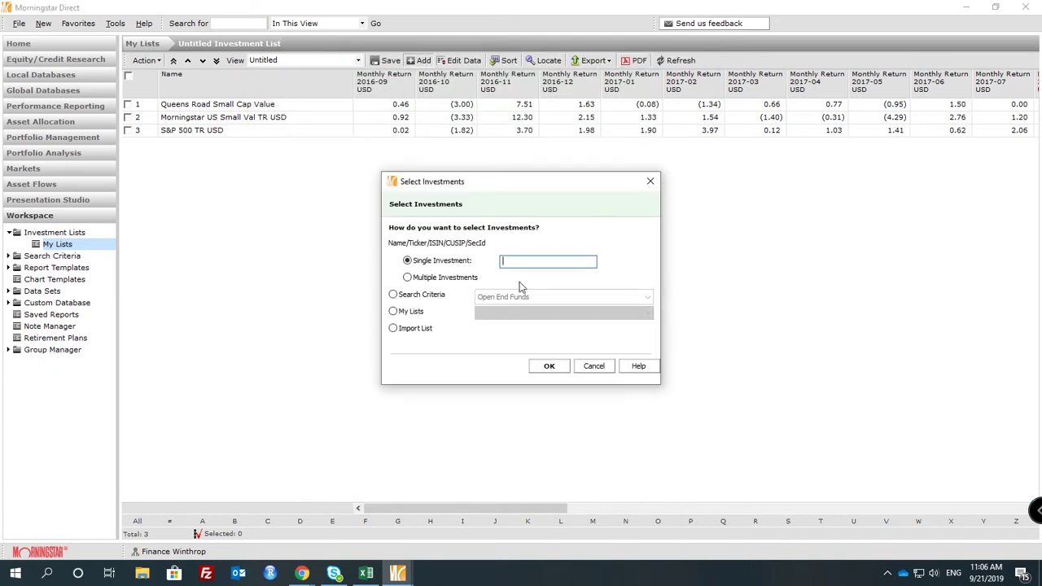
text(t-bil)
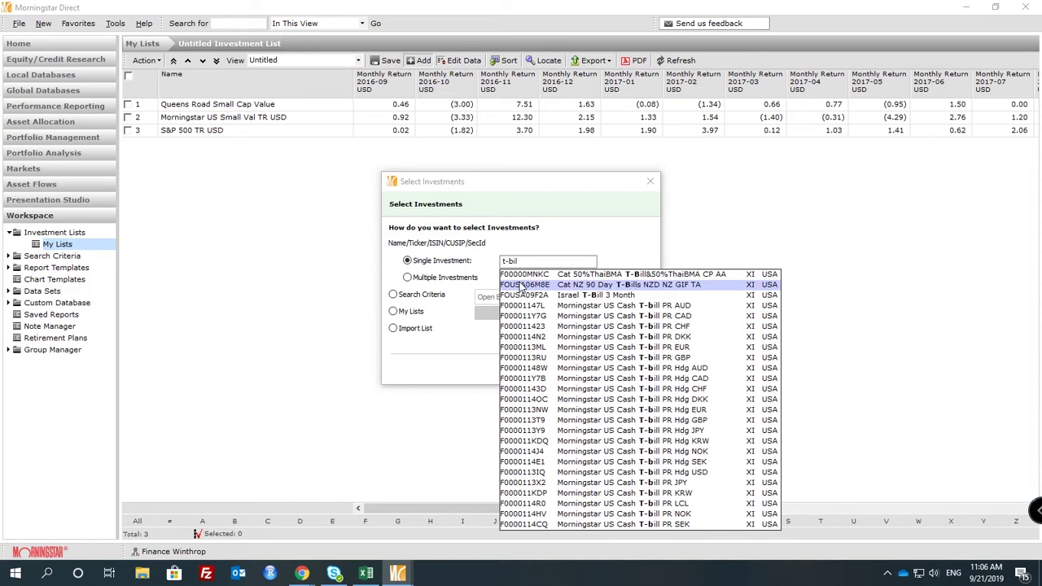
text(l 3)
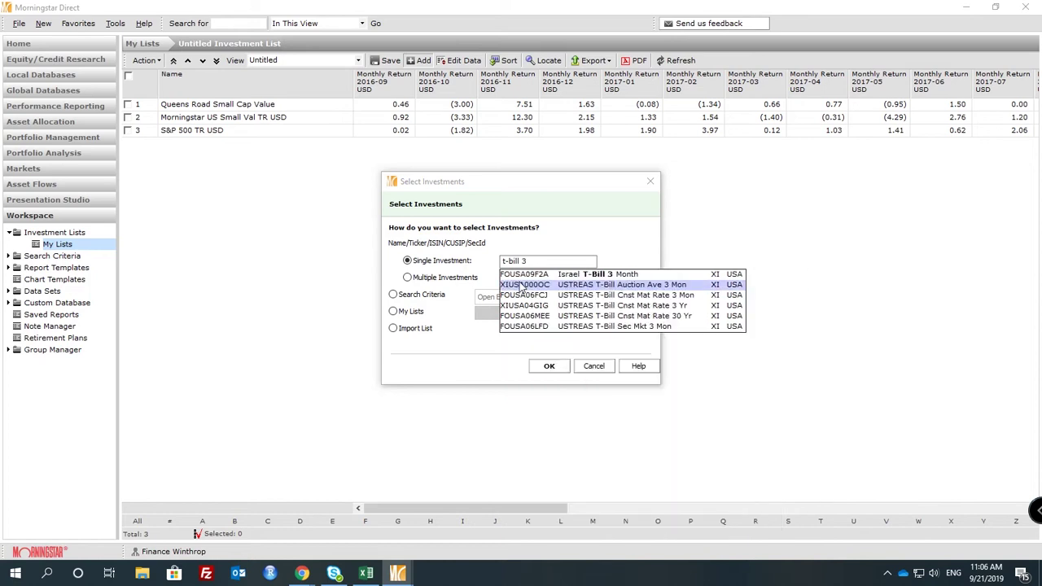
click(669, 285)
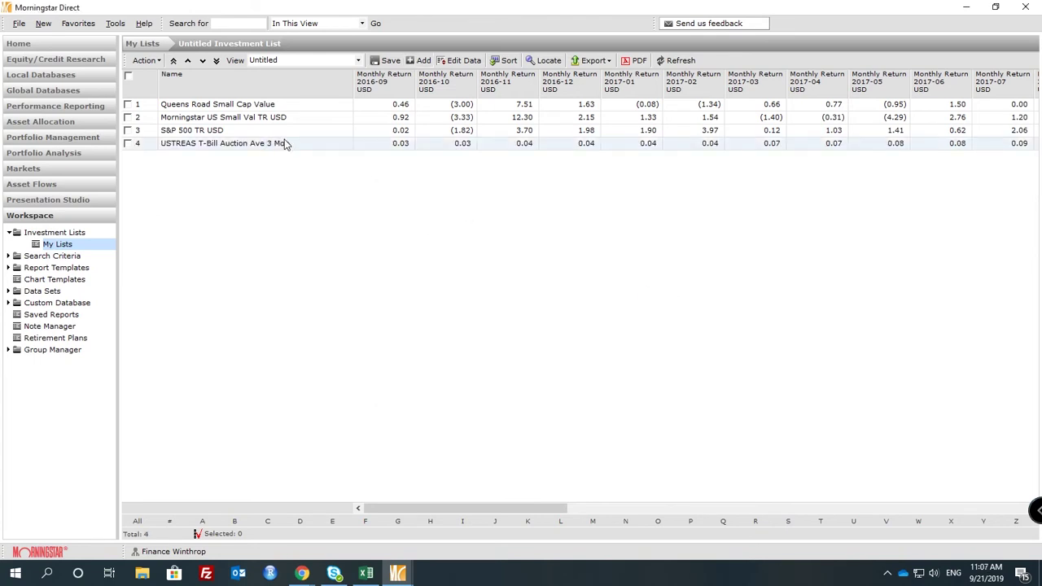
Export the monthly return list including the T-bill proxy to Excel and maximize the exported workbook
click(592, 61)
click(607, 78)
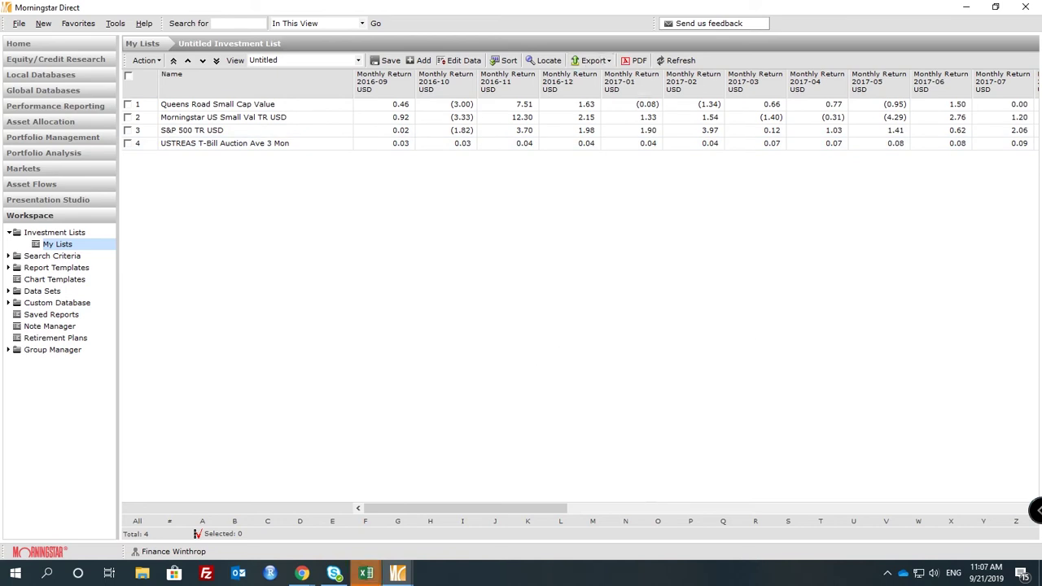
click(366, 574)
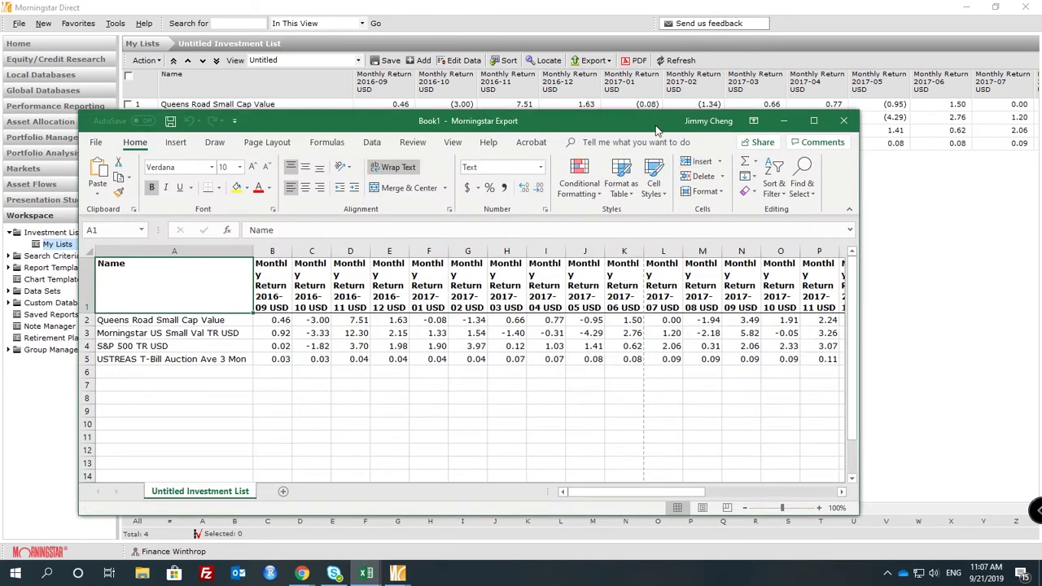
drag(655, 127, 611, 2)
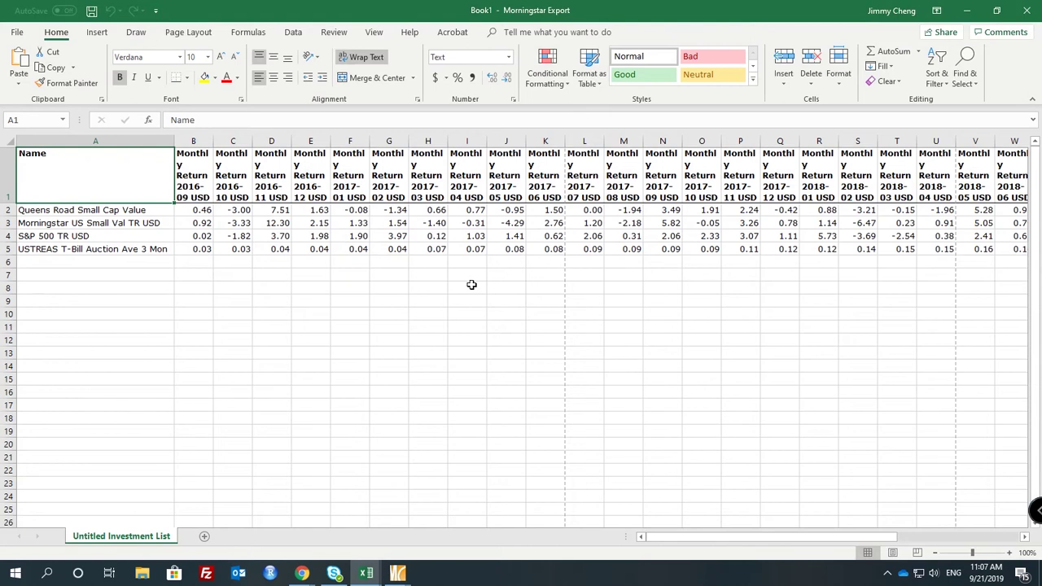
Rename the exported worksheet as "Original data Morningstar" and select the Name header cell A1
double_click(135, 540)
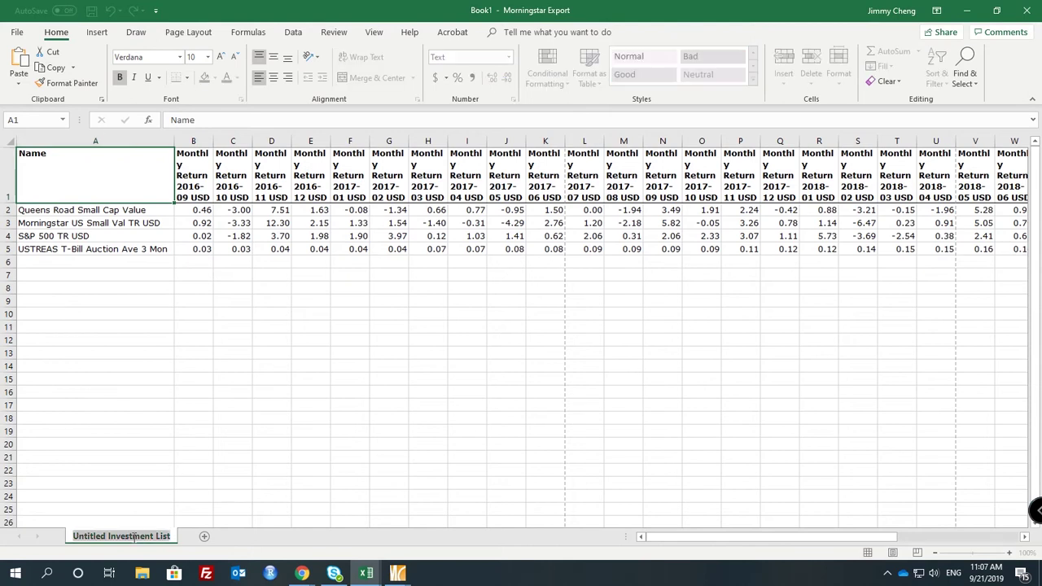
text(Original Exp)
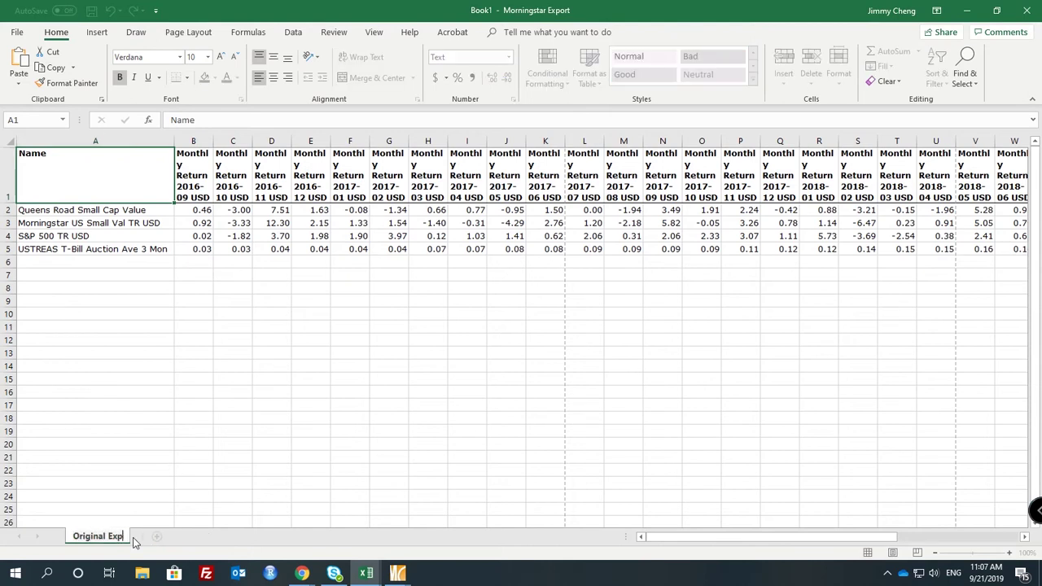
text(orted data f)
text(rom Mor)
key(BackSpace)
key(BackSpace)
key(BackSpace)
key(BackSpace)
key(BackSpace)
key(BackSpace)
key(BackSpace)
key(BackSpace)
text(Mornings)
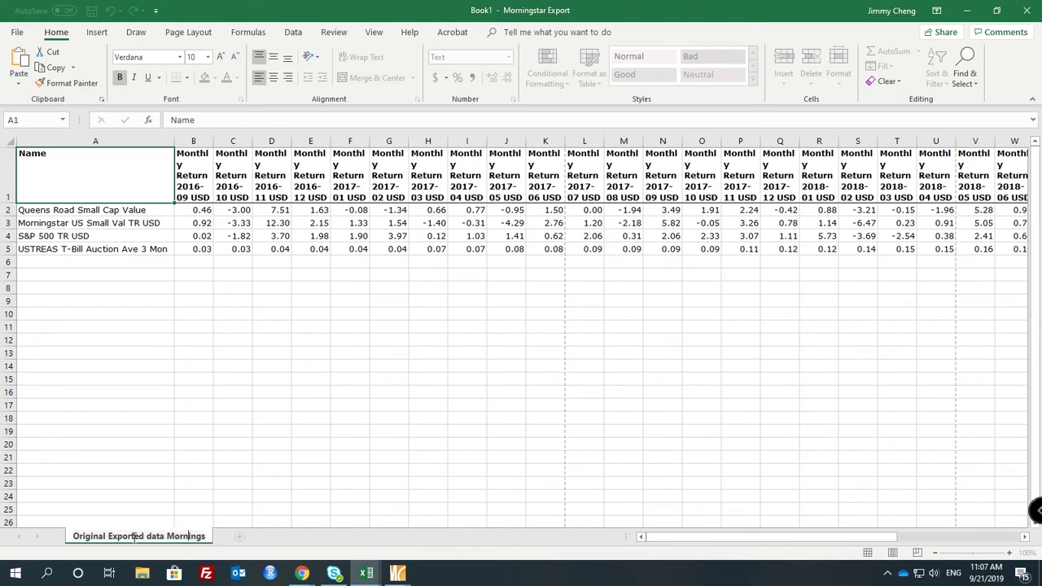
drag(112, 536, 135, 536)
key(BackSpace)
text(tar)
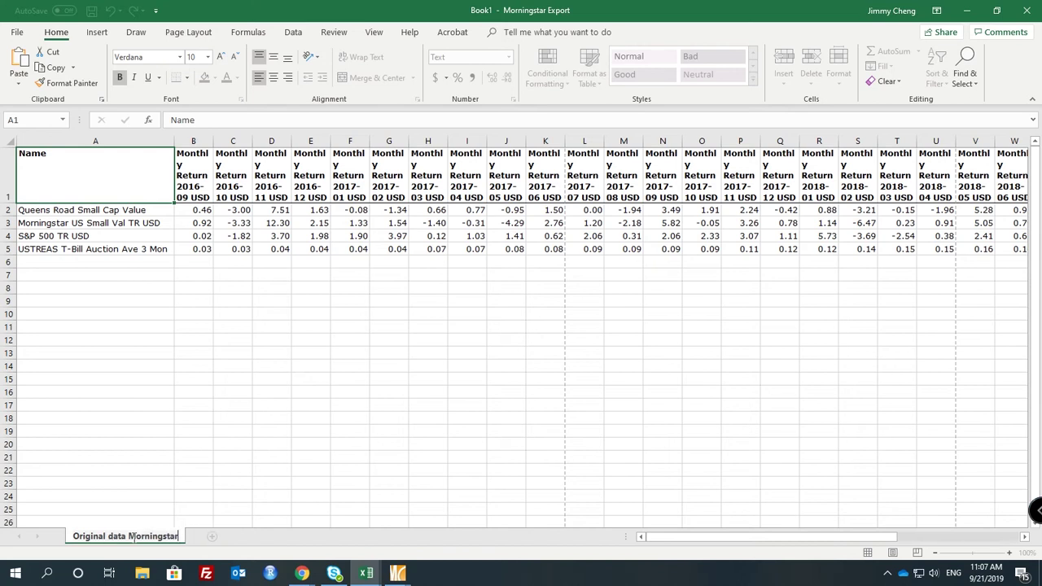
key(Return)
click(260, 314)
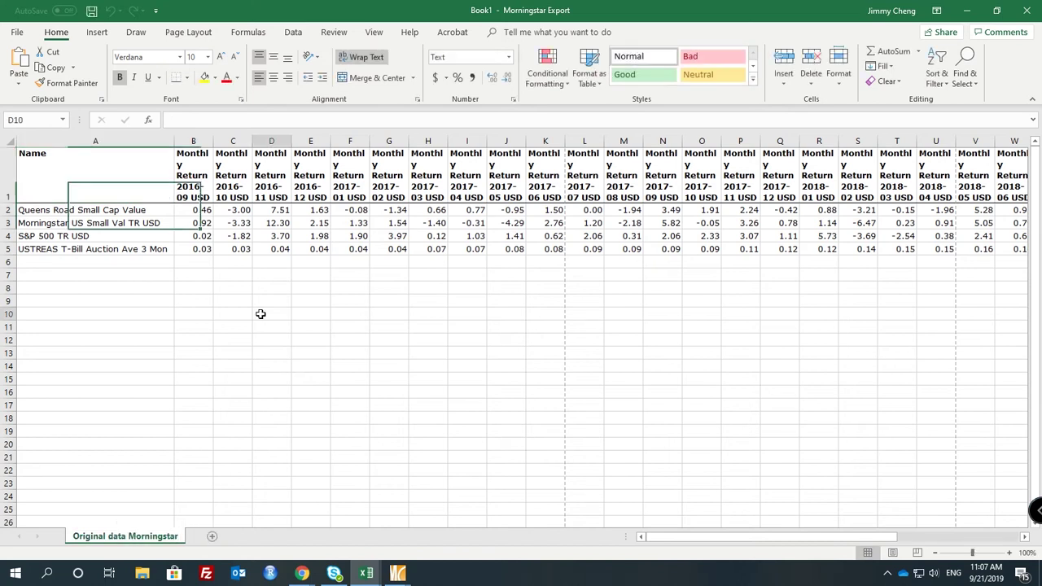
click(133, 177)
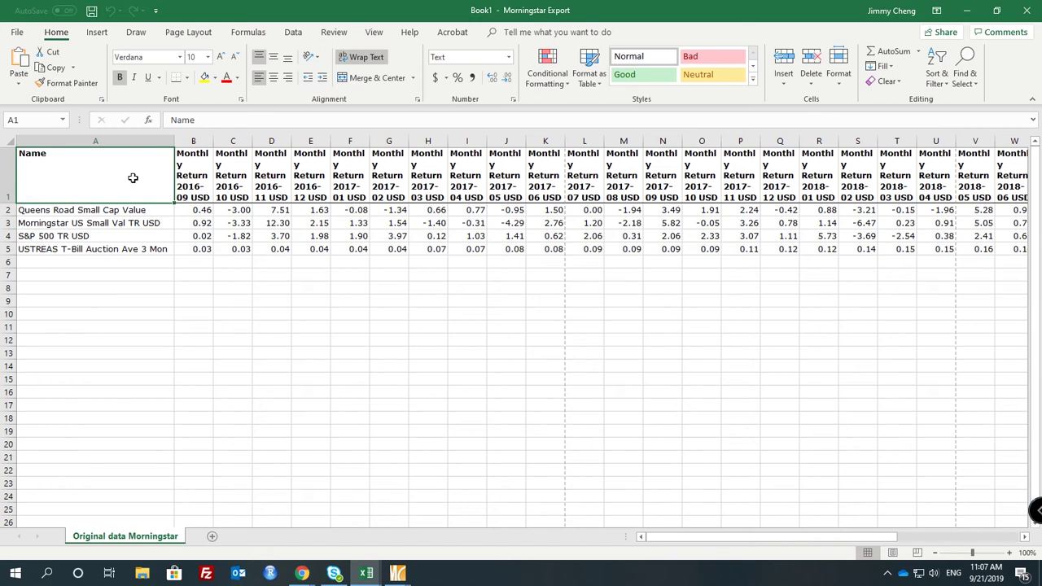
key(shift+Down)
key(shift+Down)
key(shift+Down)
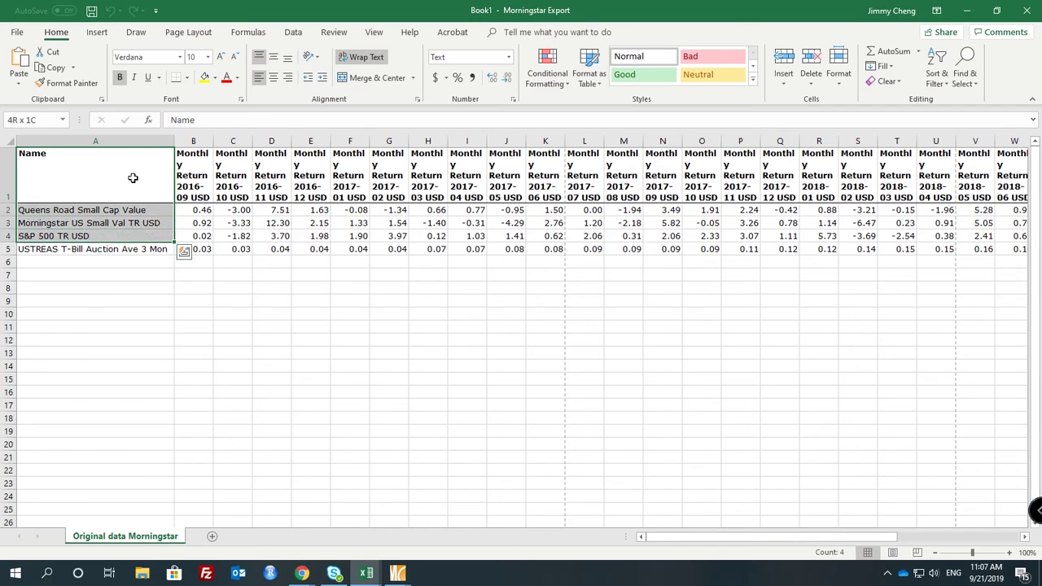
key(ctrl+q)
key(Right)
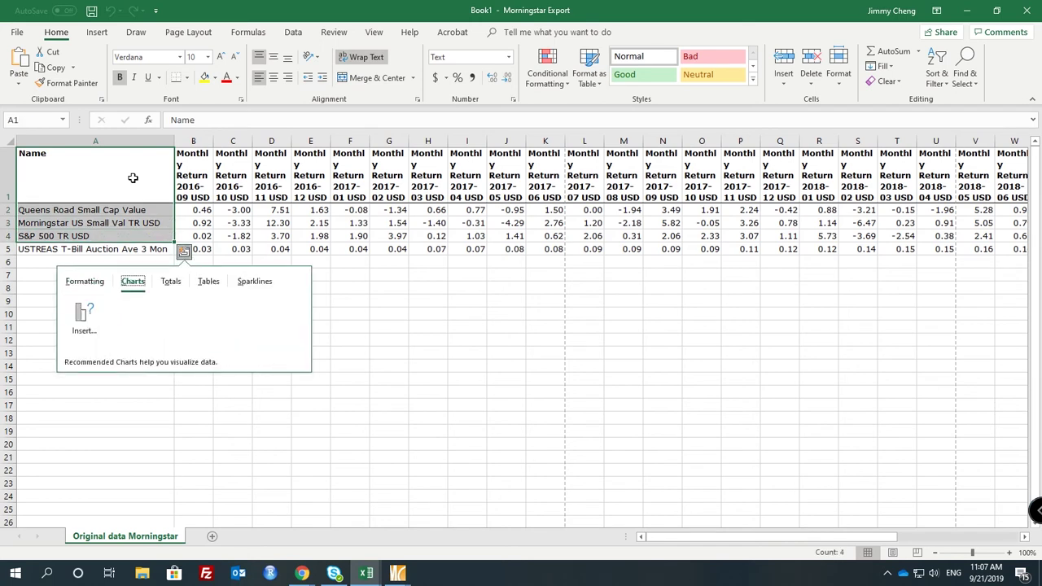
Copy the entire monthly return table, from the Name header through the last 2019-08 column and the T-bill row
click(133, 178)
shift+click(132, 250)
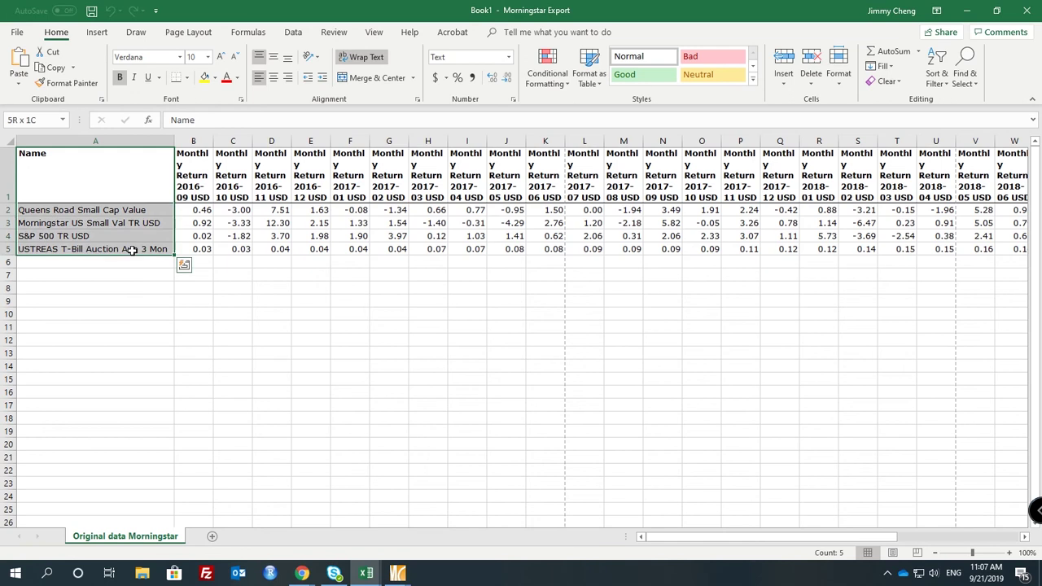
key(ctrl+shift+Right)
key(ctrl+c)
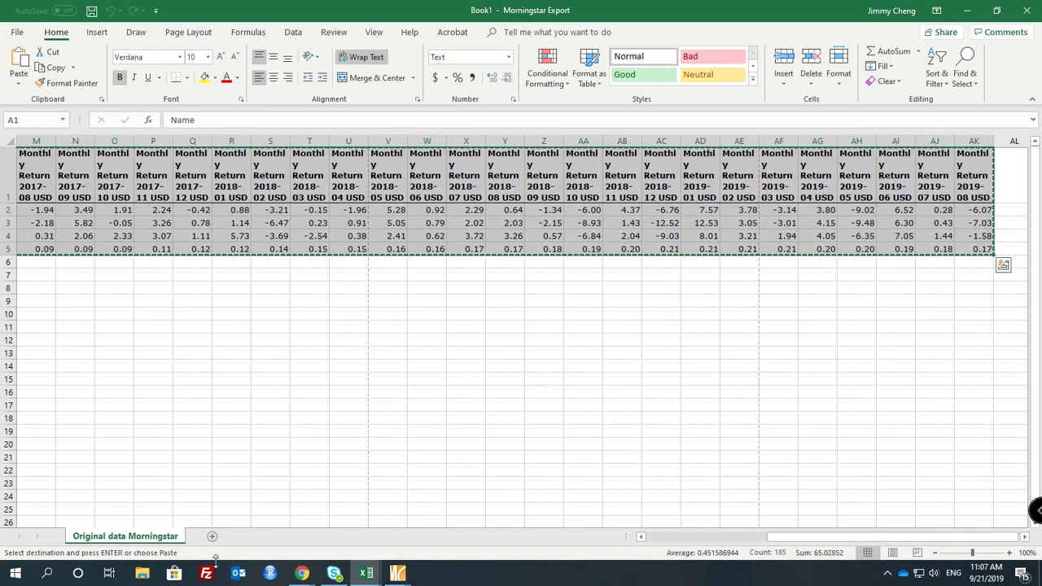
Add a new worksheet and paste the copied return table there transposed, starting at cell A1
click(212, 536)
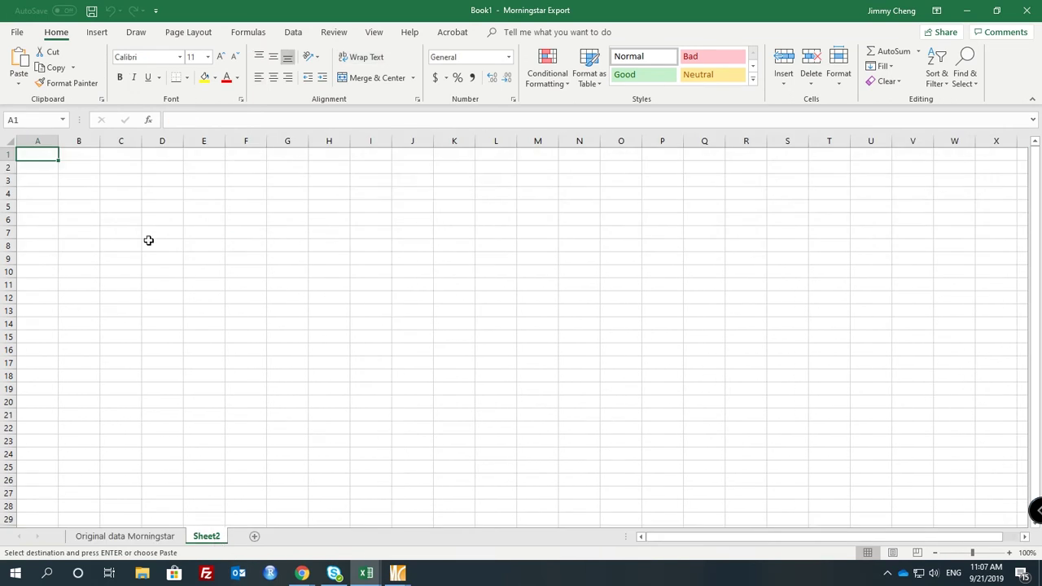
right_click(35, 154)
click(97, 229)
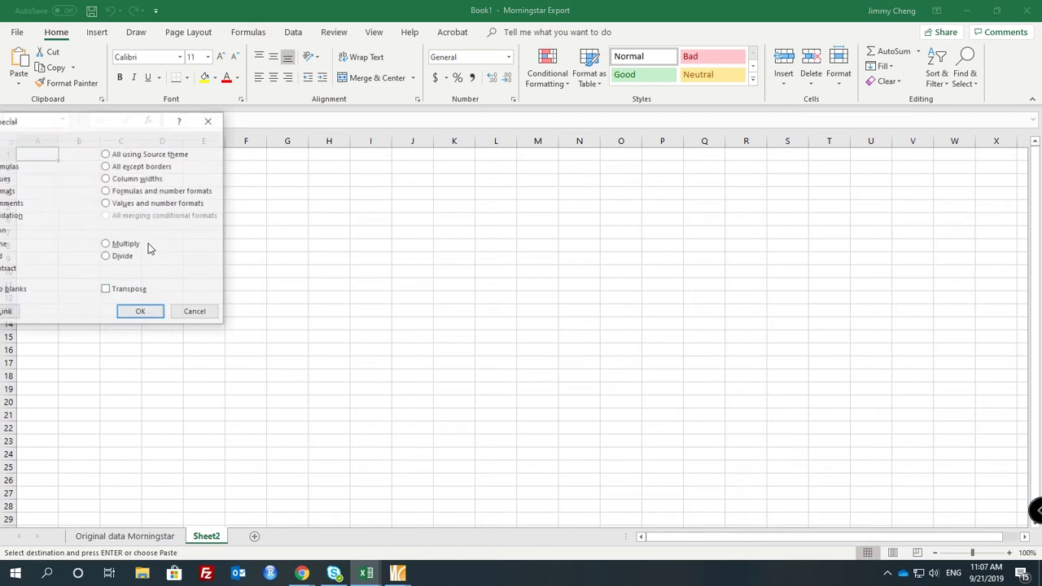
click(137, 290)
click(141, 312)
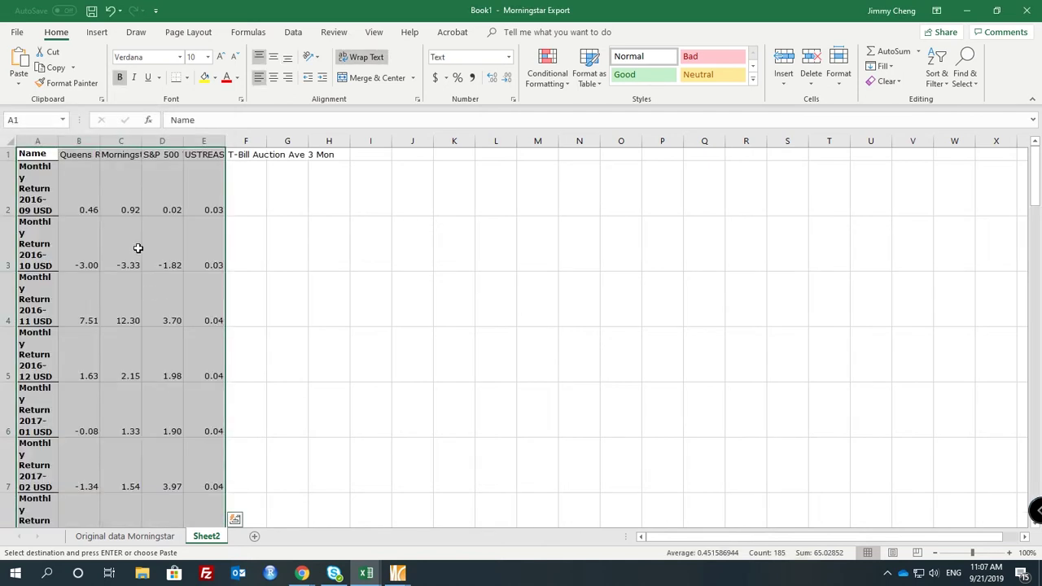
Fit the transposed table's column widths to their contents, and enlarge column A and the header row
click(126, 191)
click(36, 140)
key(ctrl+a)
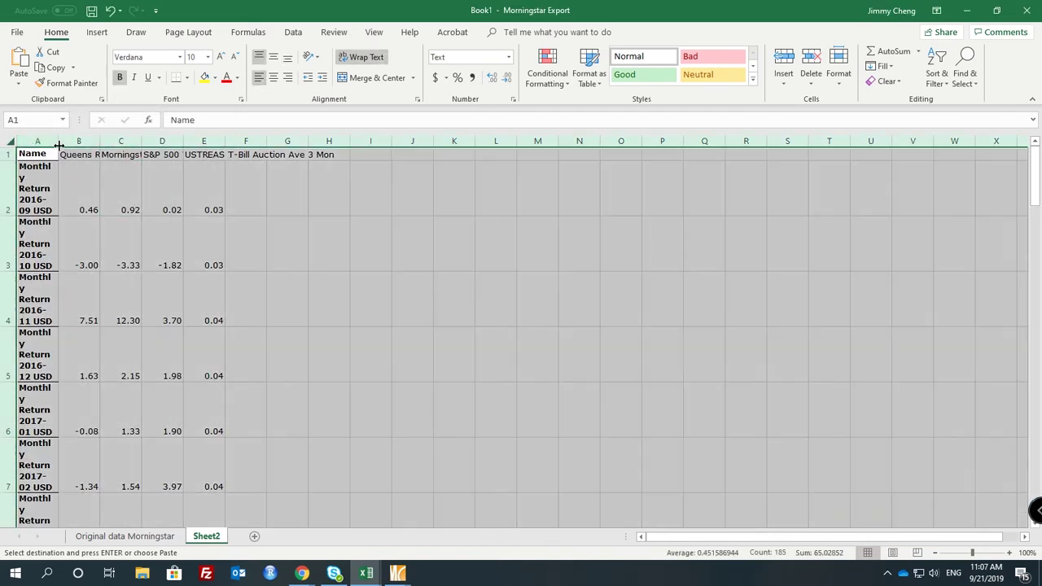
double_click(57, 143)
click(194, 205)
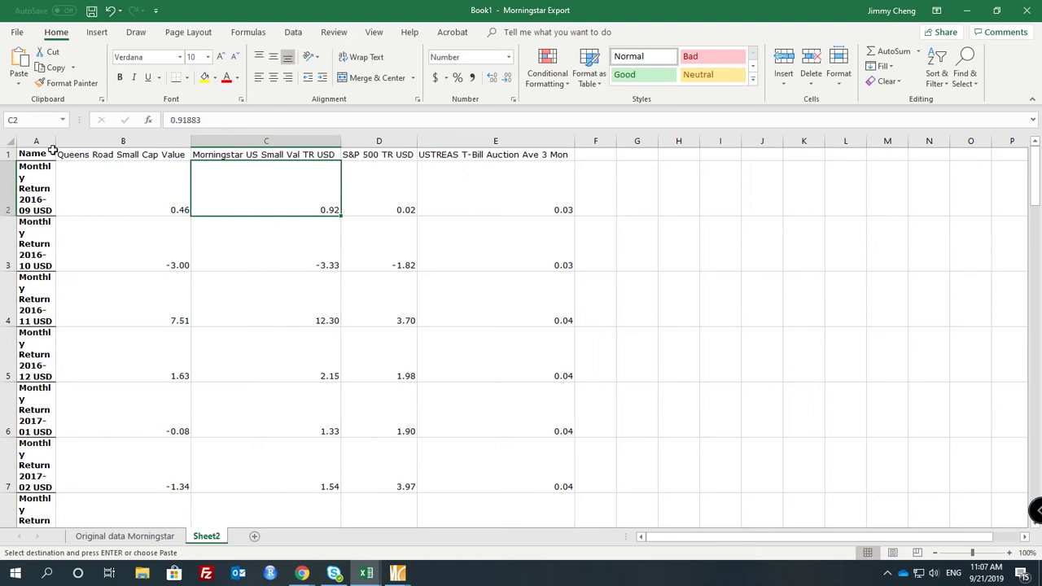
drag(58, 141, 144, 142)
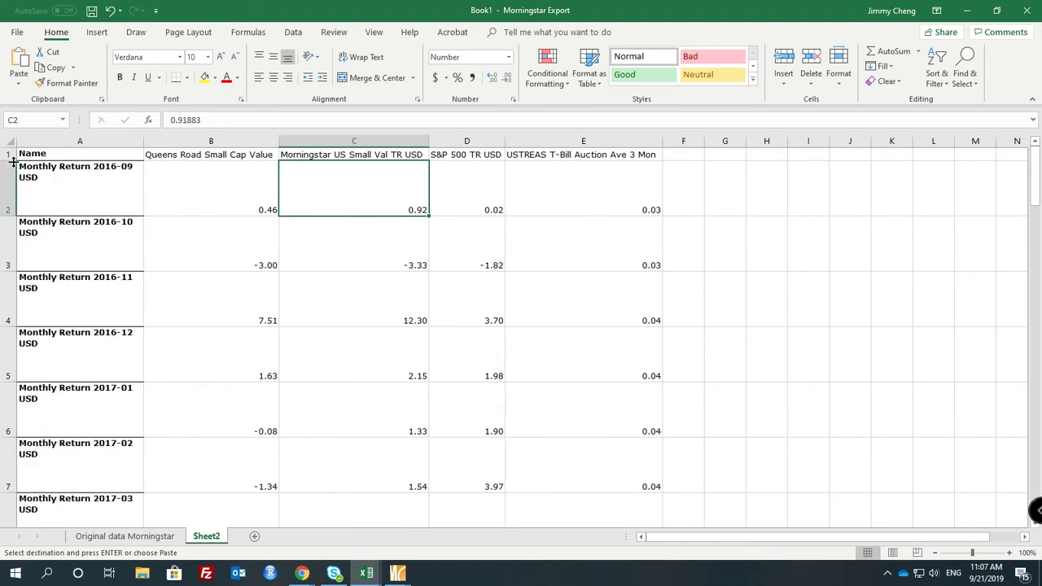
drag(13, 161, 12, 194)
Wrap the text of the headers in B1:E1 and give columns A to F one narrower uniform width
drag(228, 171, 610, 187)
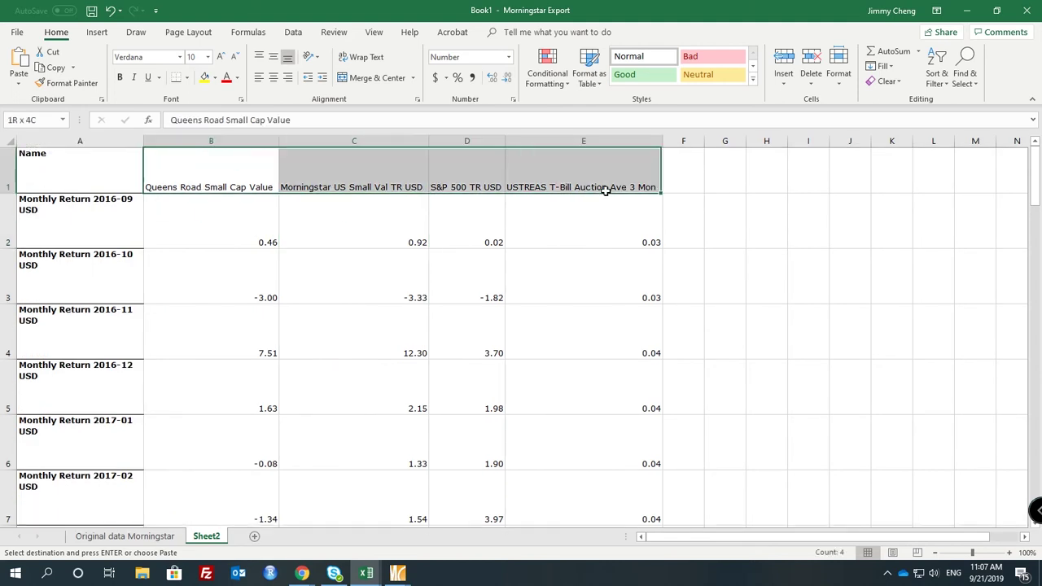
click(358, 58)
click(57, 167)
key(ctrl+shift+Down)
key(ctrl+shift+Right)
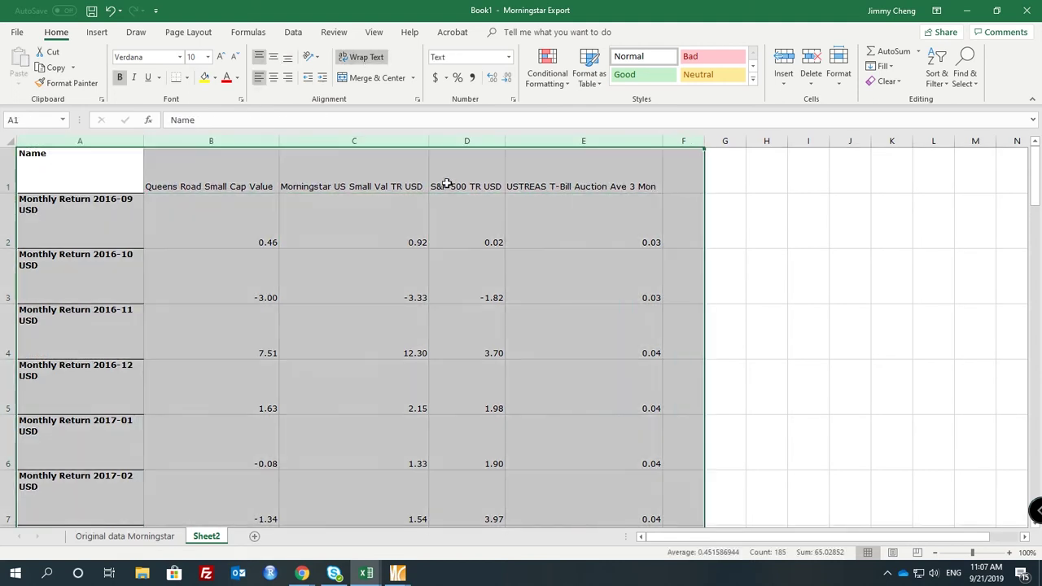
drag(143, 141, 103, 140)
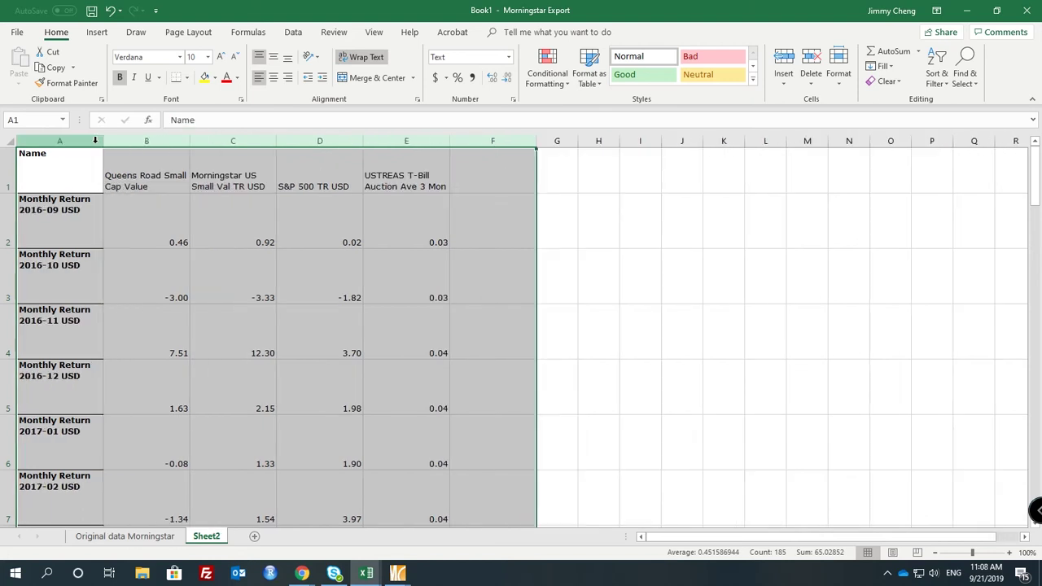
Remove the text "Monthly Return" from all date labels by replacing it with nothing
click(84, 200)
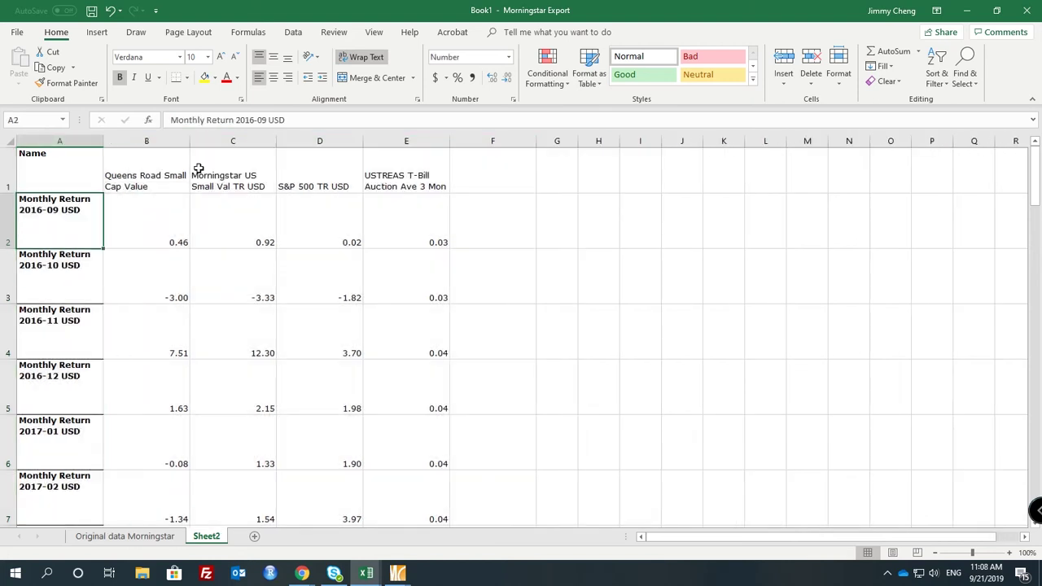
drag(235, 120, 171, 120)
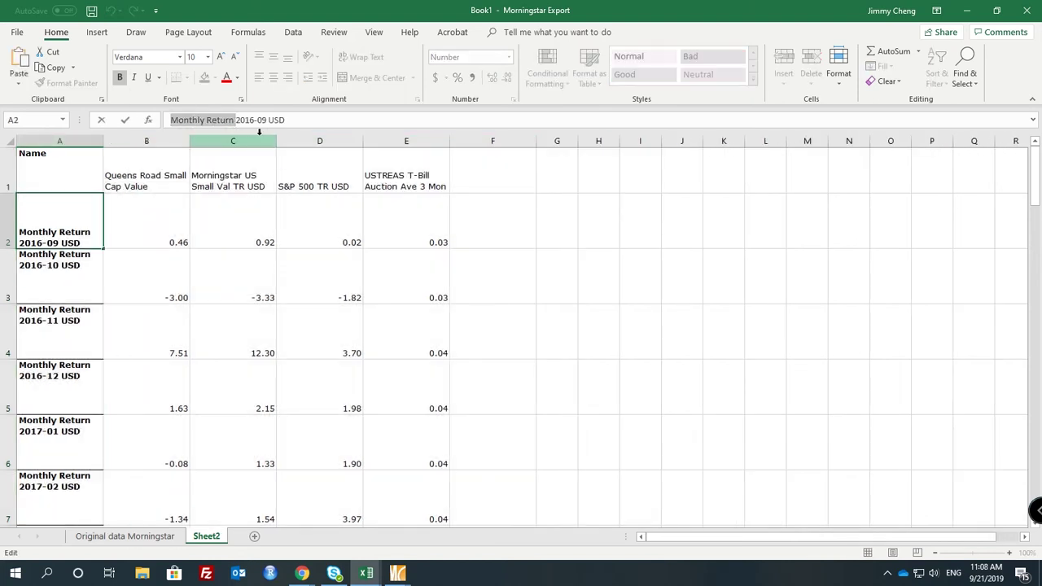
key(ctrl+f)
click(563, 332)
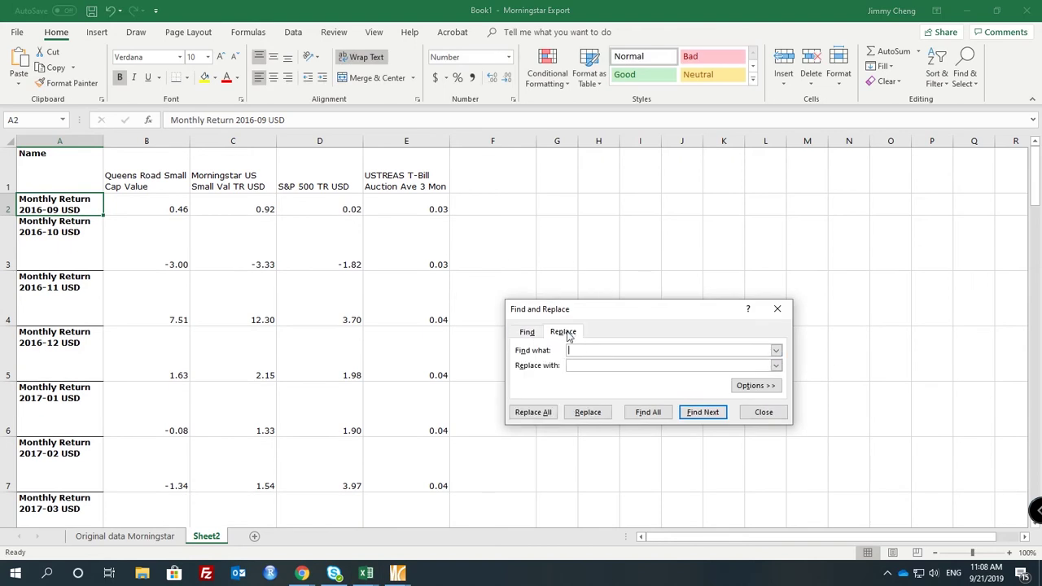
key(ctrl+v)
click(534, 412)
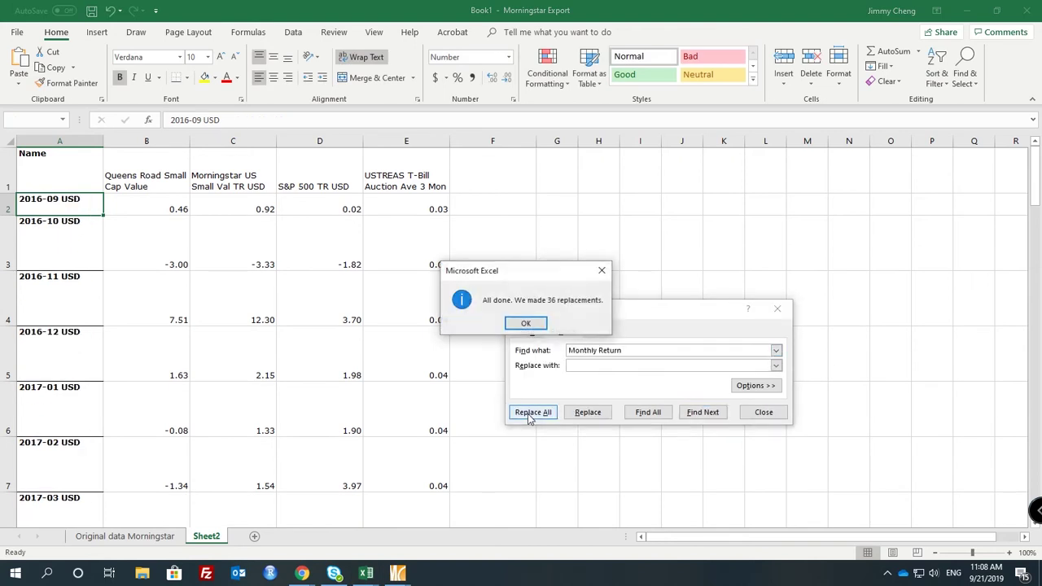
click(529, 324)
Remove "USD" from the date labels in column A only, replacing every occurrence with nothing, and close Find and Replace
double_click(68, 205)
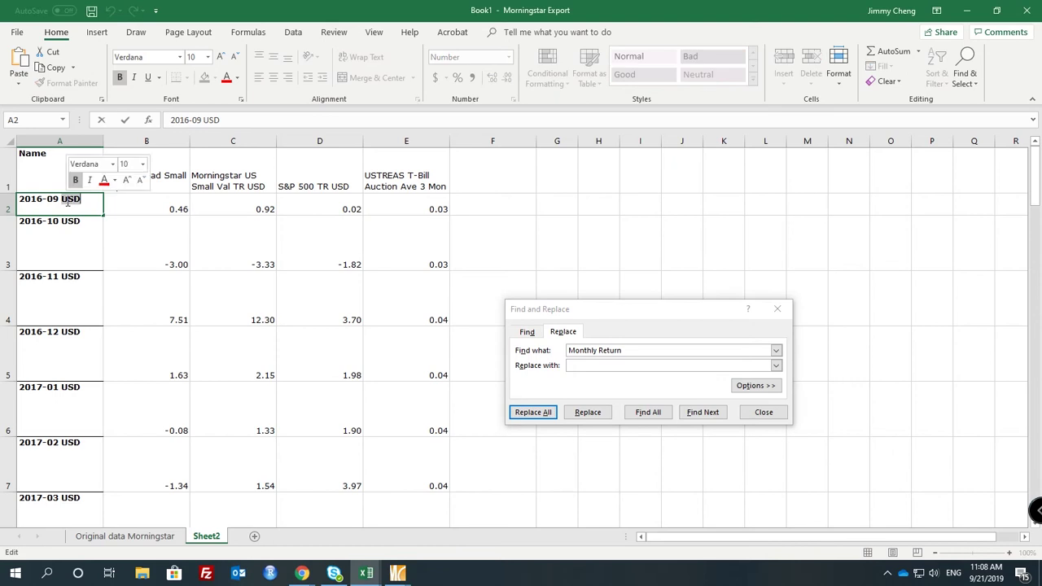
click(627, 376)
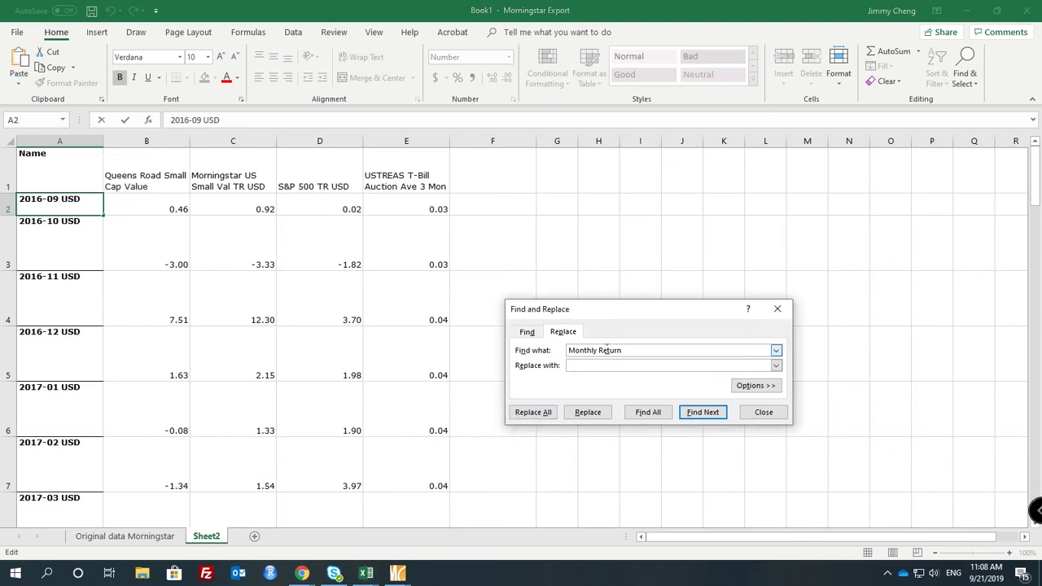
click(58, 143)
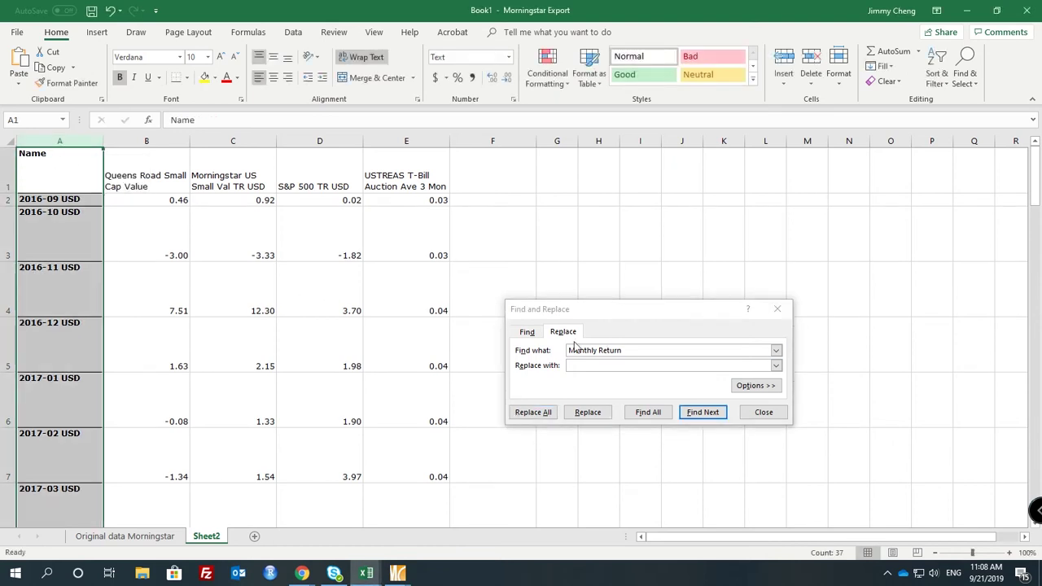
click(641, 351)
text(USD)
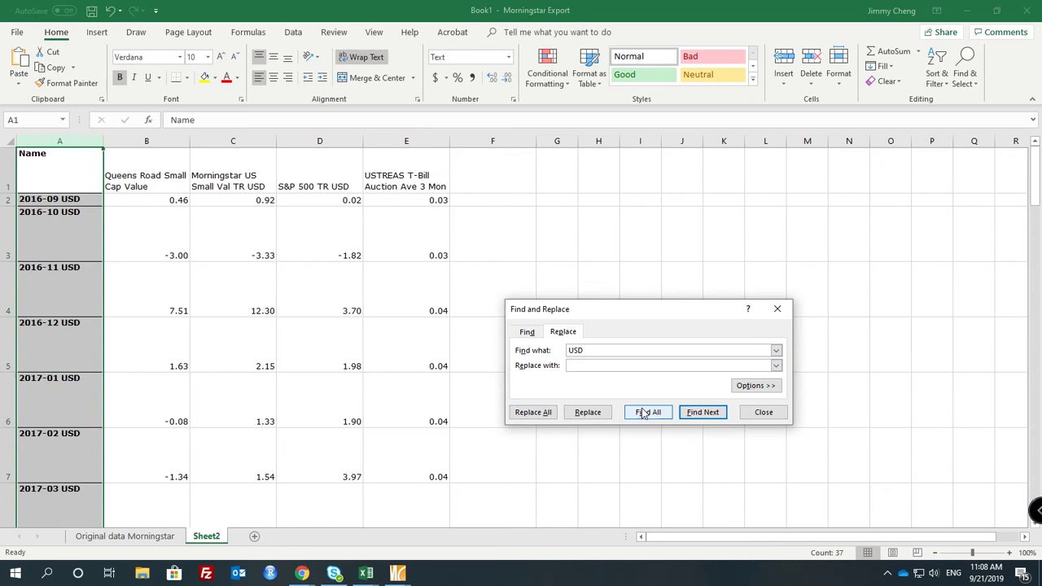
click(547, 415)
click(526, 324)
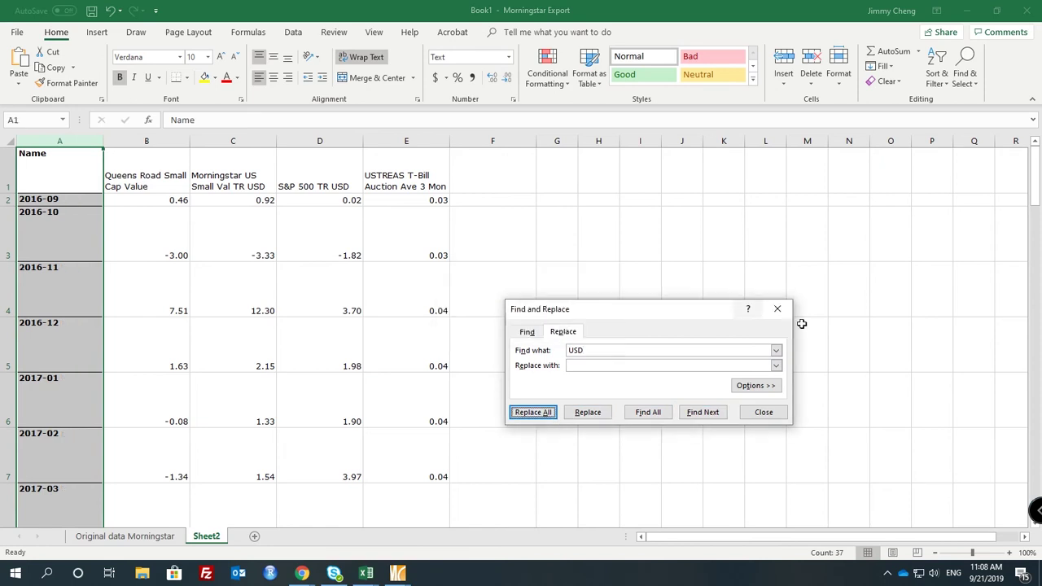
click(777, 308)
Narrow the return columns B to E to one uniform width
click(389, 228)
drag(179, 141, 416, 142)
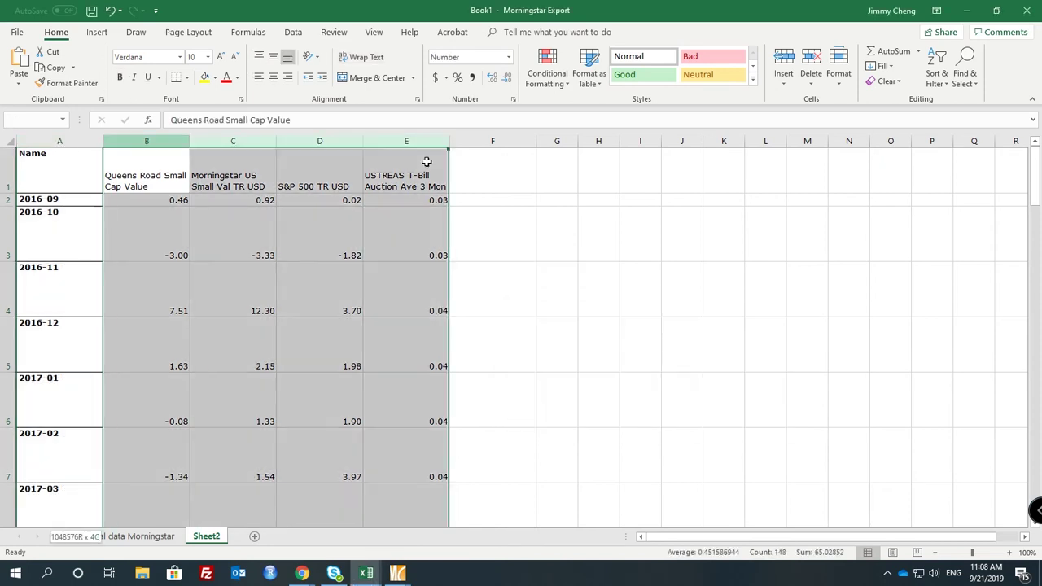
drag(189, 143, 158, 143)
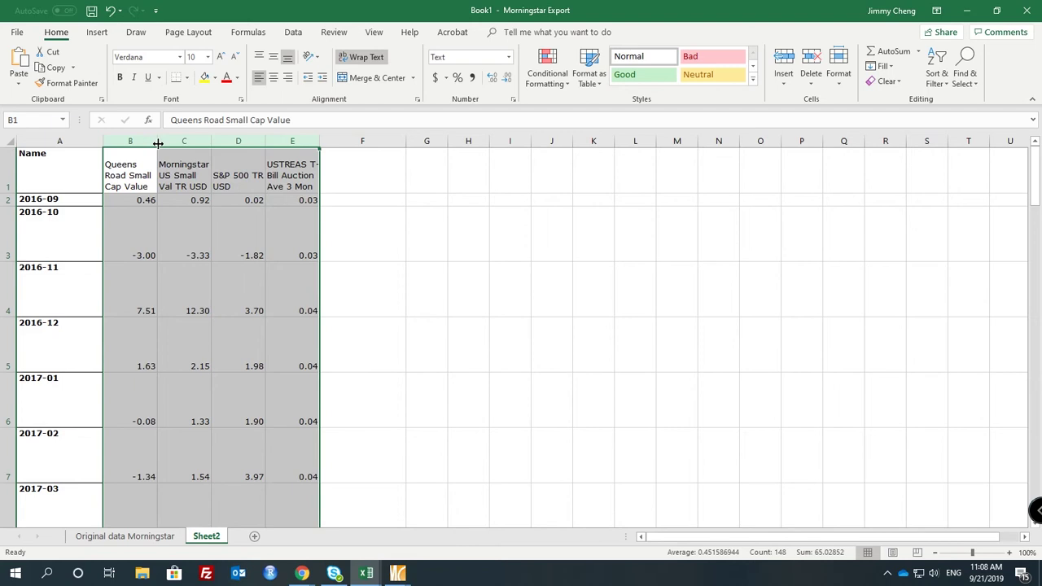
Fit all row heights on the sheet to their contents so the monthly rows are compact
click(65, 226)
click(74, 138)
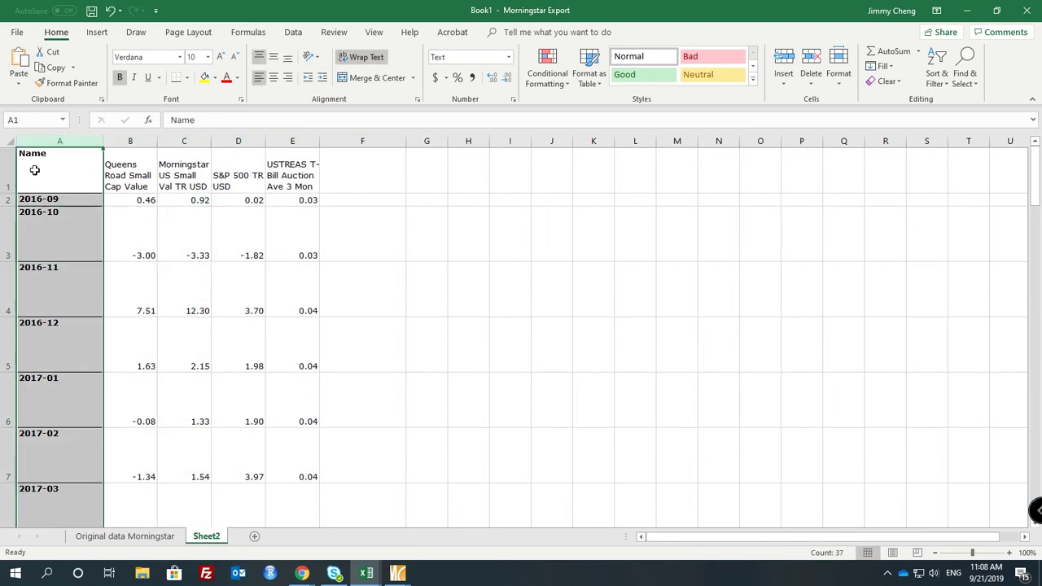
click(9, 141)
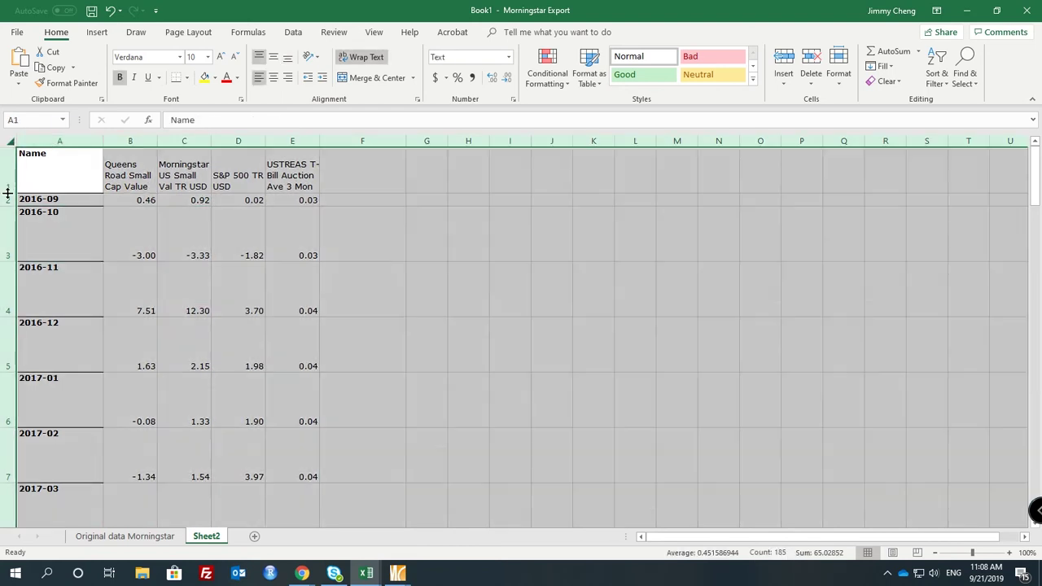
double_click(4, 188)
click(238, 239)
click(116, 187)
click(259, 239)
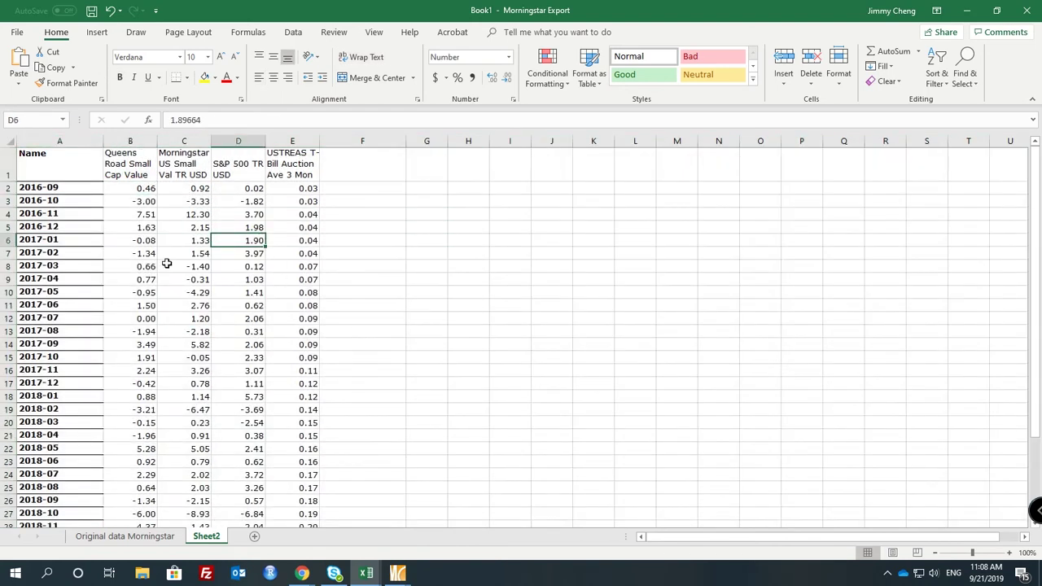
Review the headers and returns of the fund, both benchmark indexes and the T-bill in the transposed table
click(141, 220)
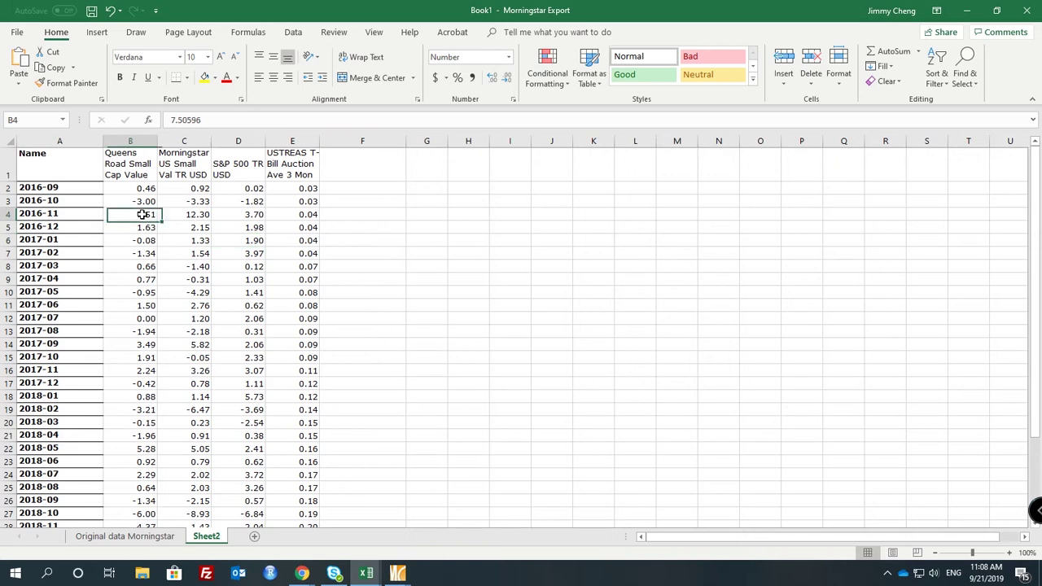
click(191, 164)
click(242, 164)
click(287, 159)
click(219, 231)
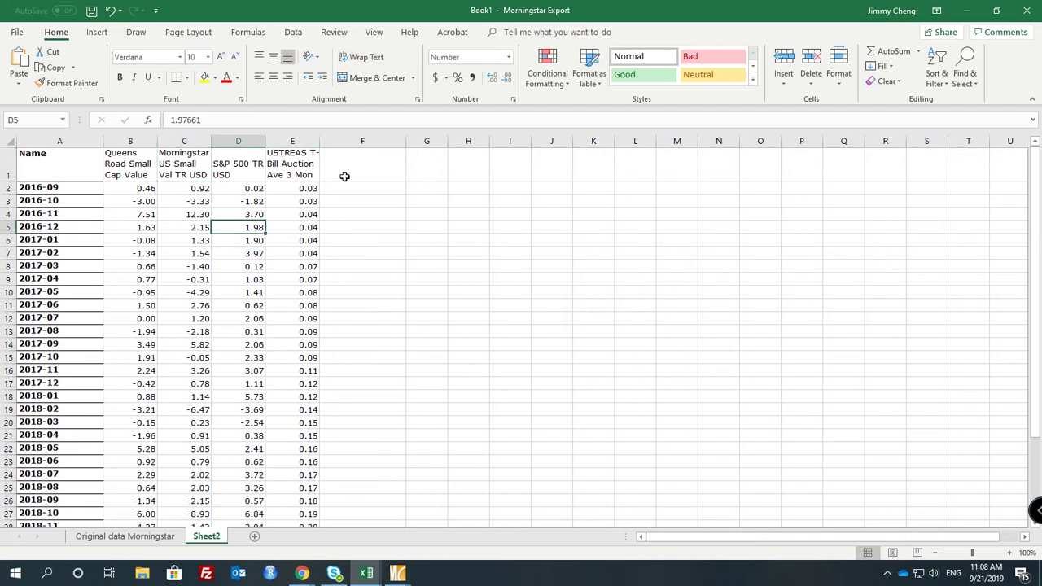
click(371, 174)
click(442, 186)
click(422, 169)
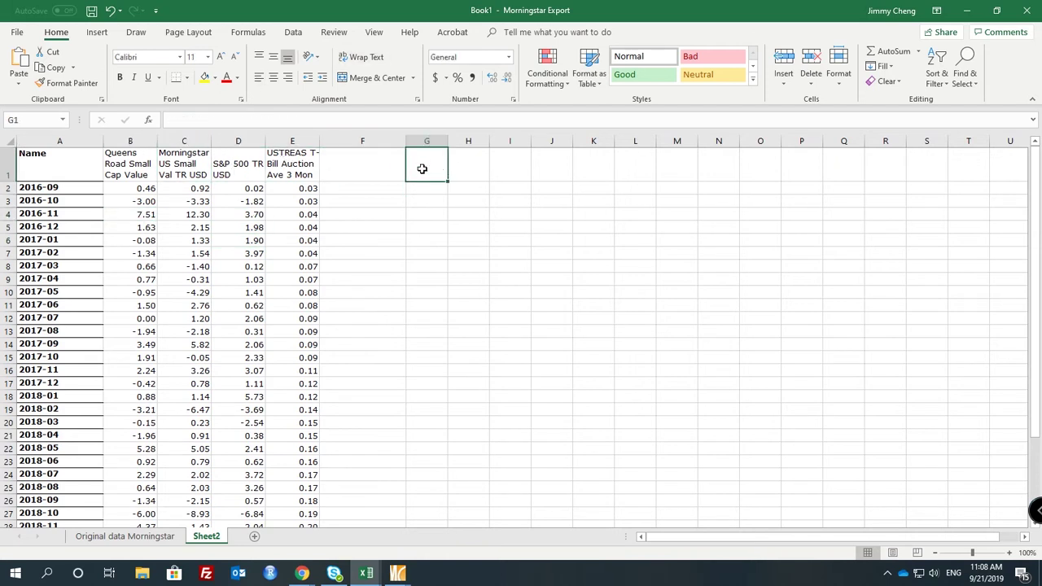
click(132, 162)
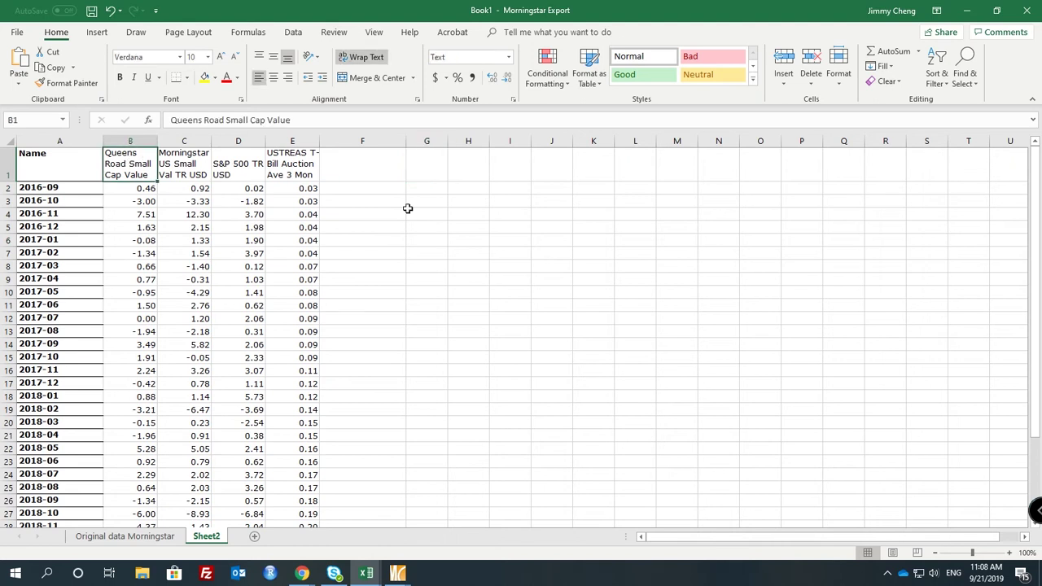
Enter the header "QRSVX - Rf" in cell G1 for the fund's excess return
click(437, 171)
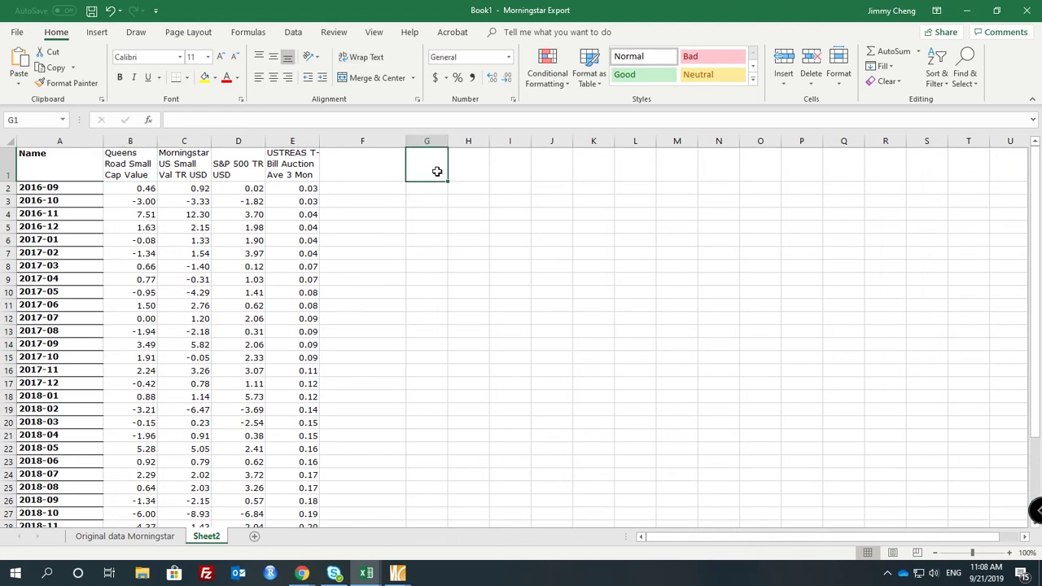
text(QRS)
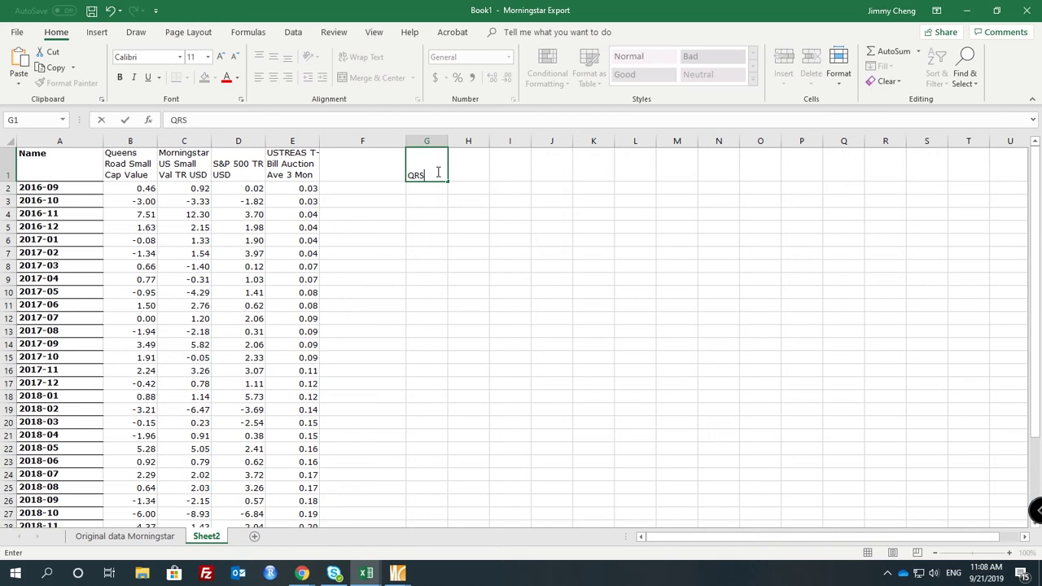
text(VX - Rf)
key(Return)
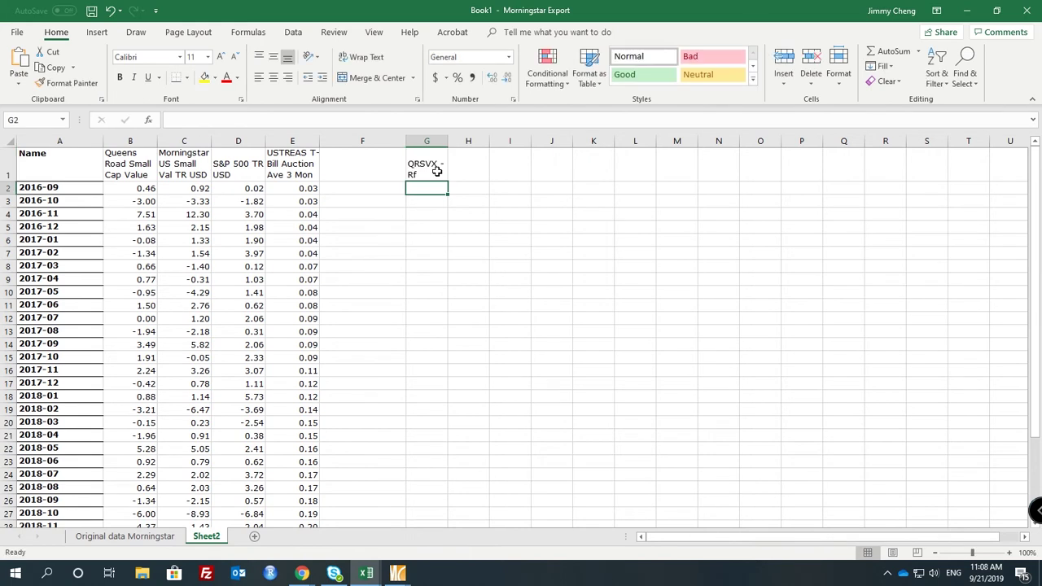
Calculate the fund's monthly excess return in G2 as =B2-E2 and fill the formula down to G37
text(=)
click(143, 190)
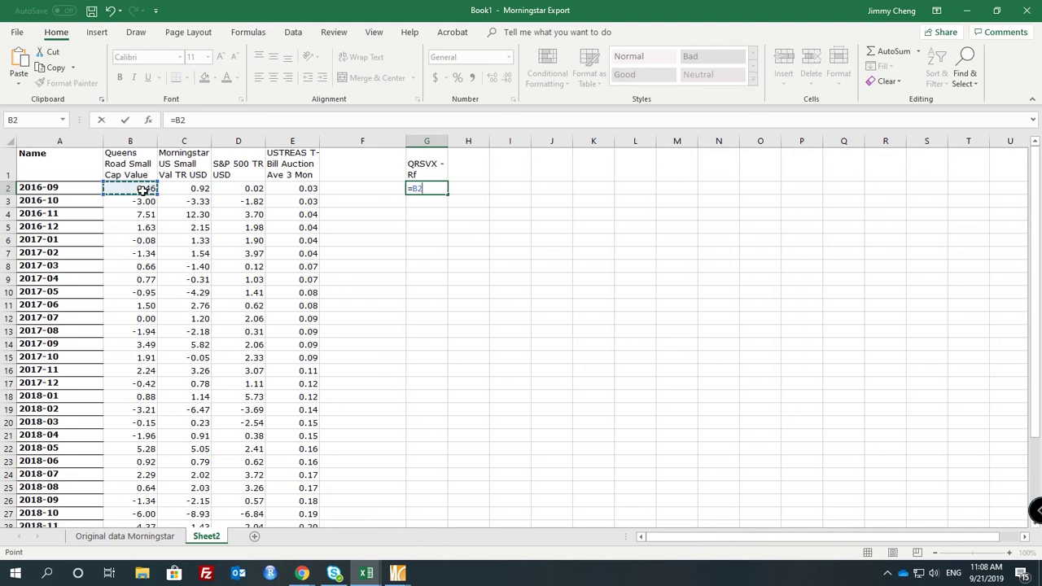
text(-)
click(287, 191)
key(Return)
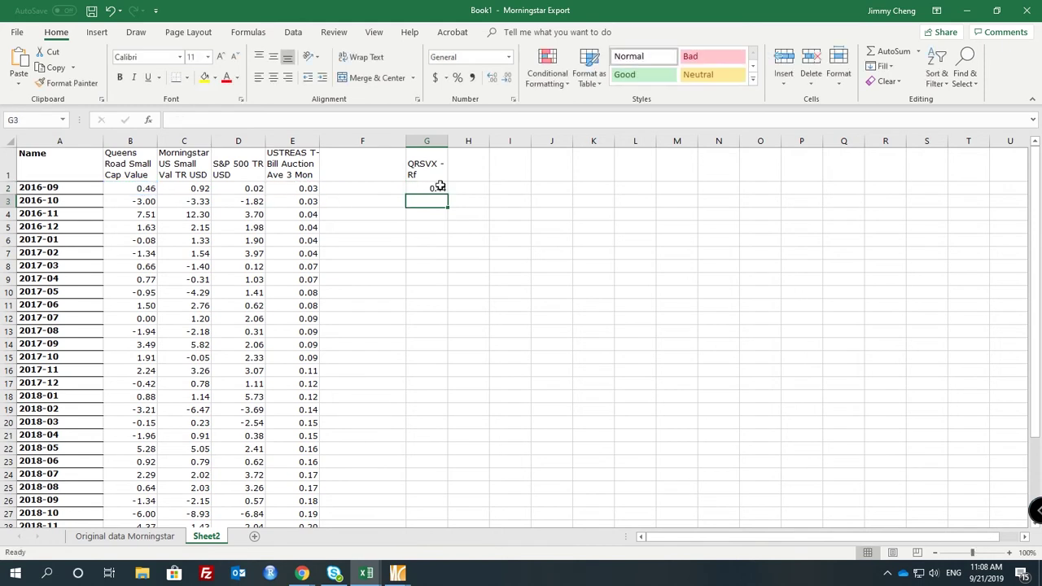
click(446, 189)
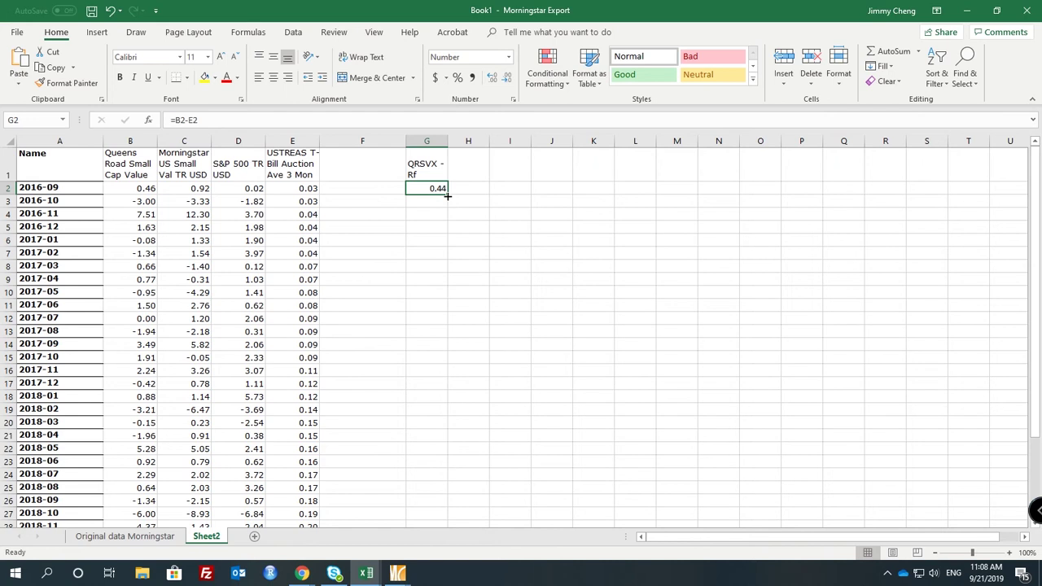
drag(447, 196, 424, 506)
scroll(482, 410, up, 3)
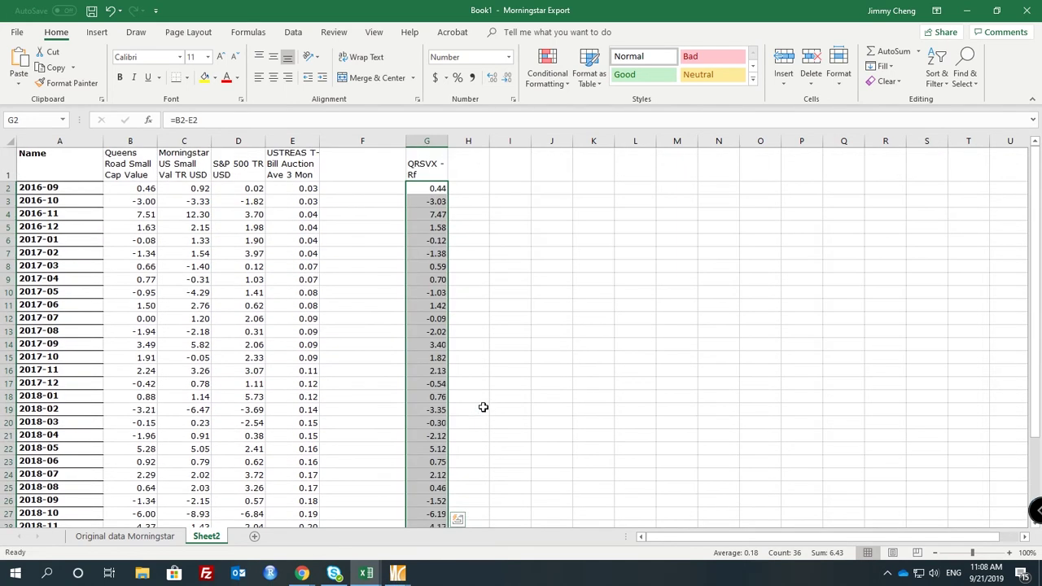
Highlight the header cells G1 and H1 with a yellow fill
click(481, 170)
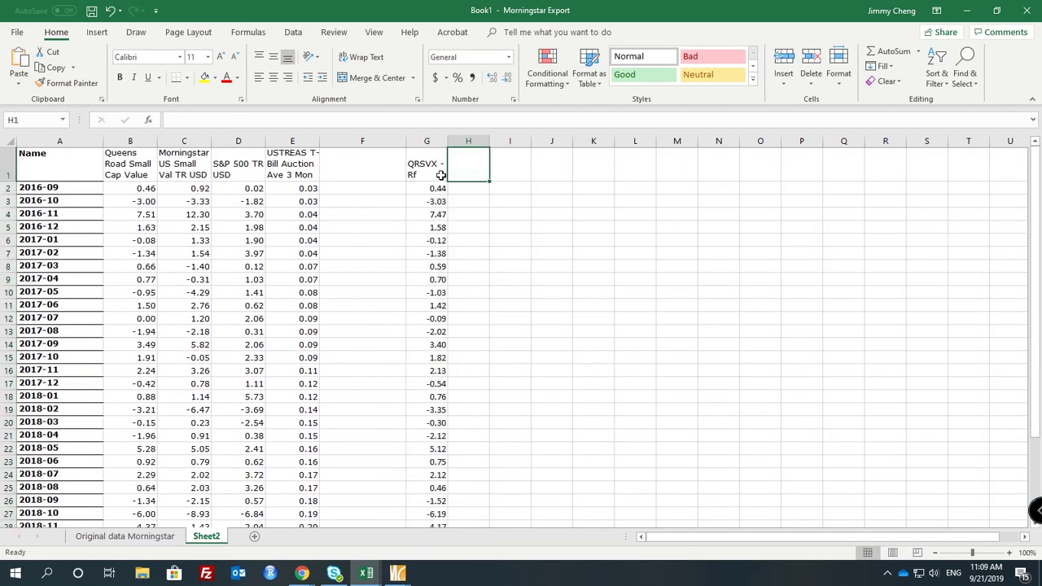
drag(440, 174, 465, 163)
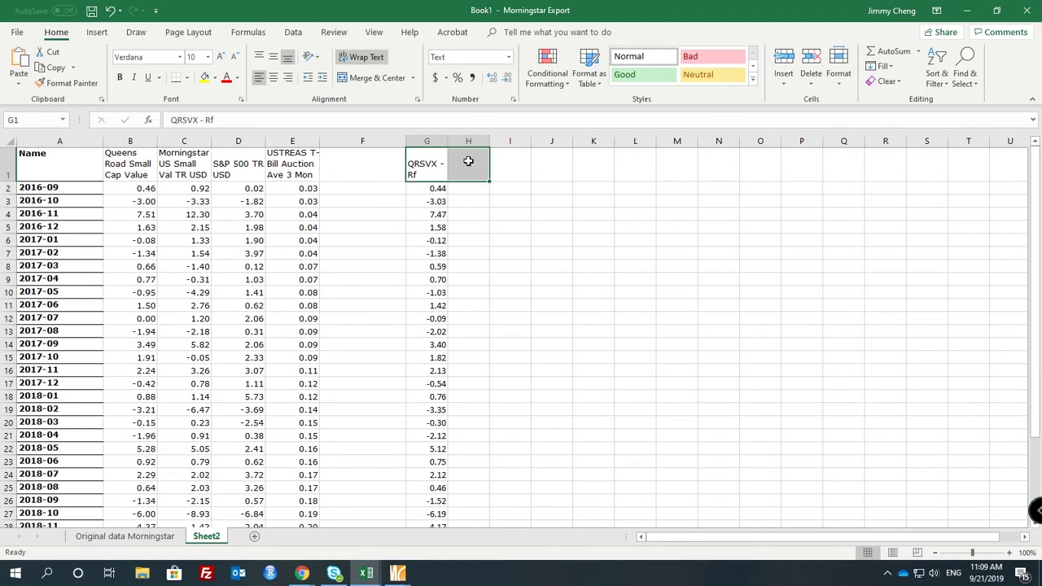
click(204, 77)
Enter the header "Market risk premium" in H1 and wrap its text
click(478, 167)
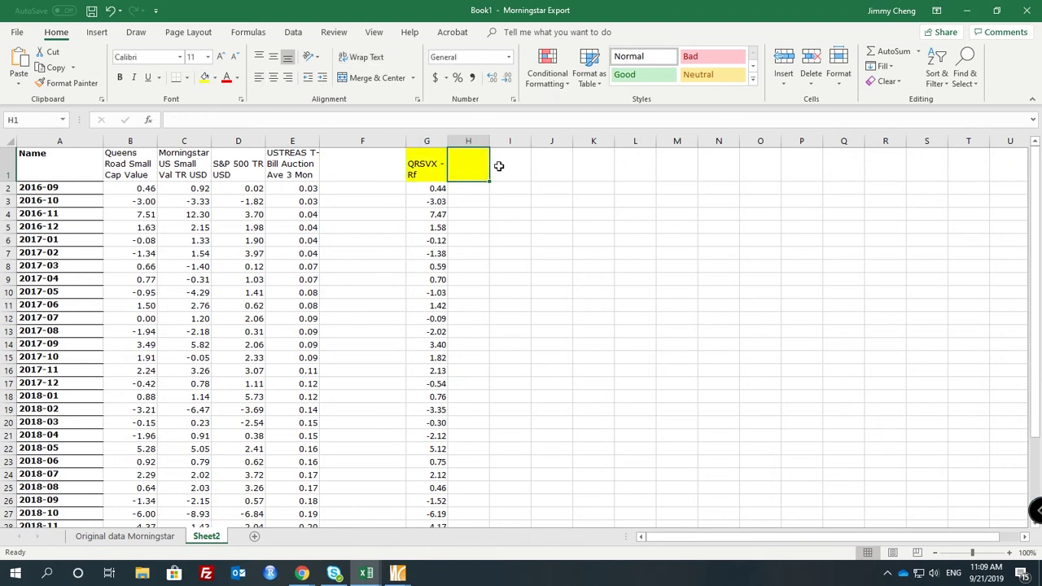
text(Market risk pre)
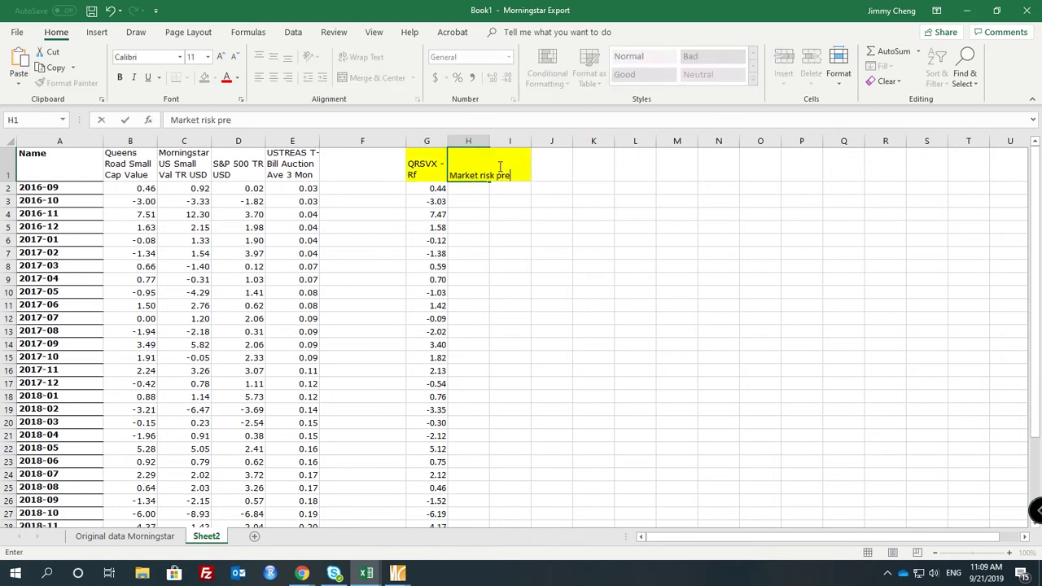
text(mium)
key(Return)
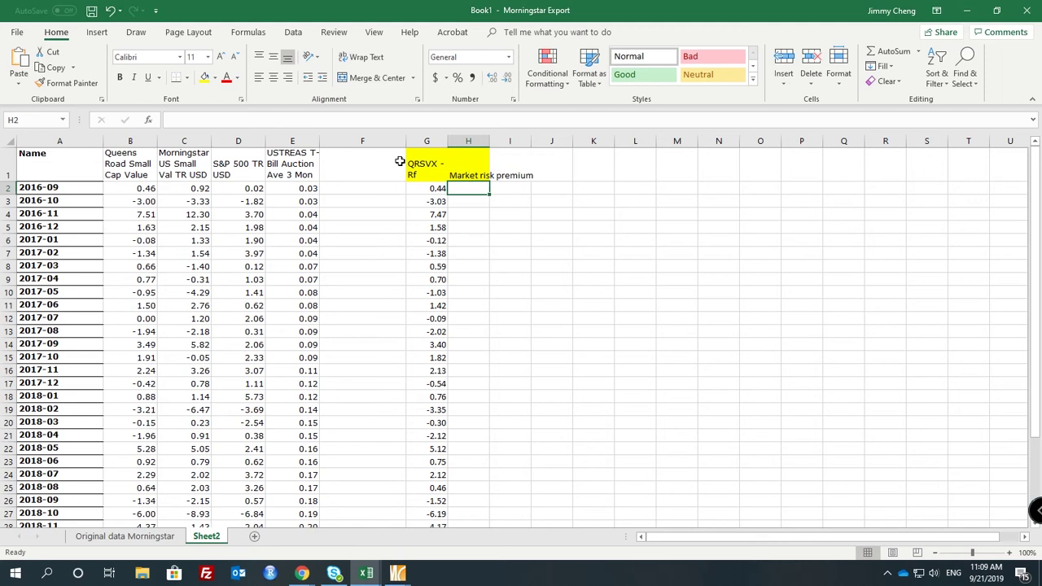
click(469, 169)
click(366, 57)
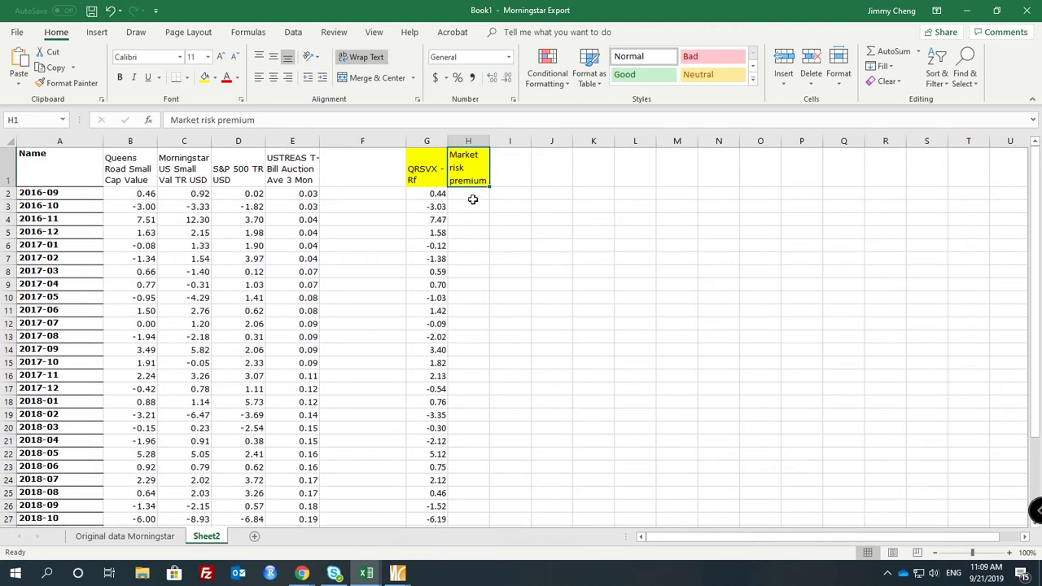
Calculate the market risk premium in H2 as =D2-E2 and fill the formula down through the last month
click(470, 194)
text(=)
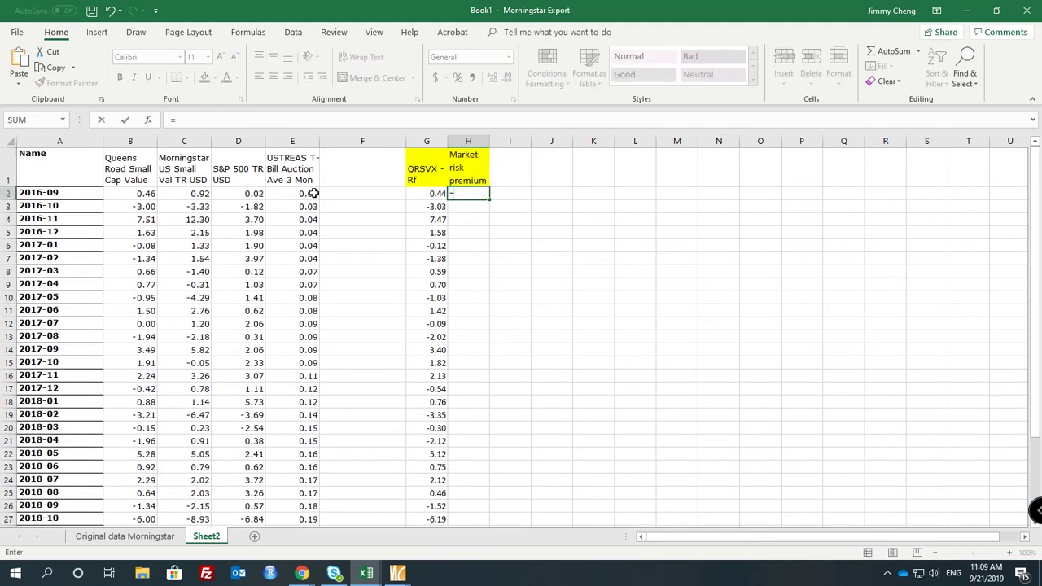
click(240, 193)
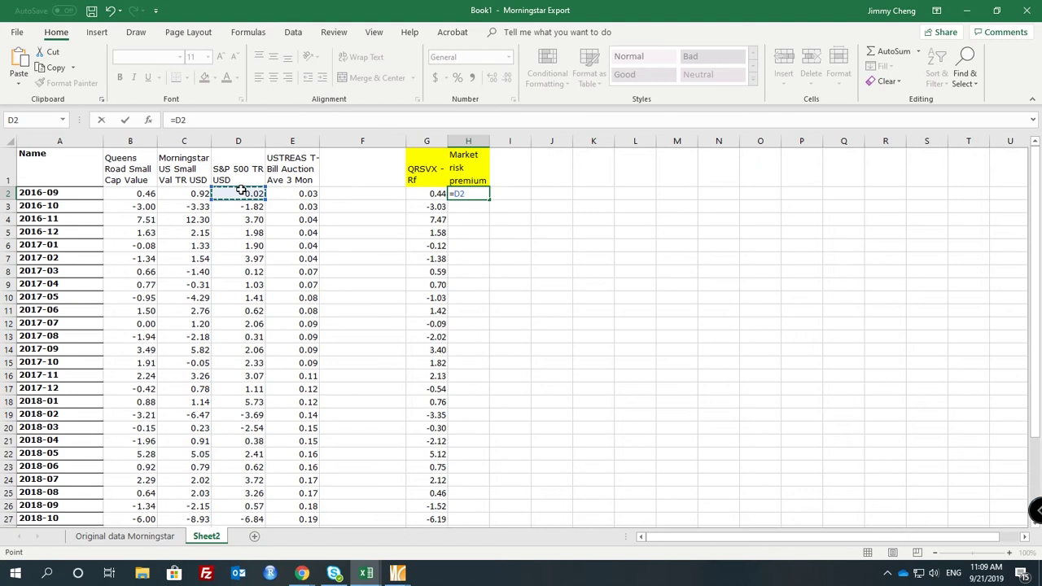
text(-)
click(308, 193)
key(Return)
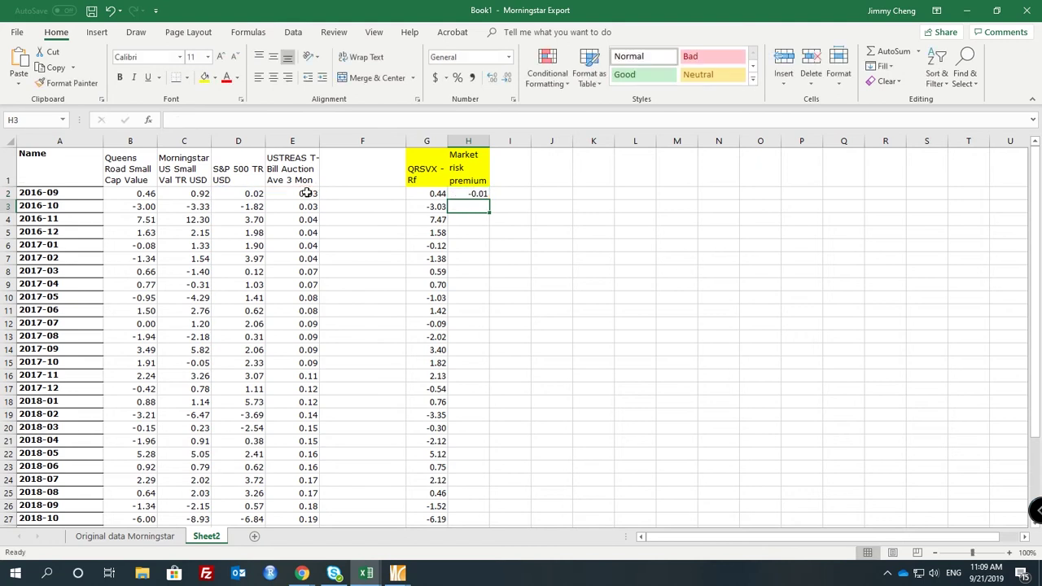
click(476, 195)
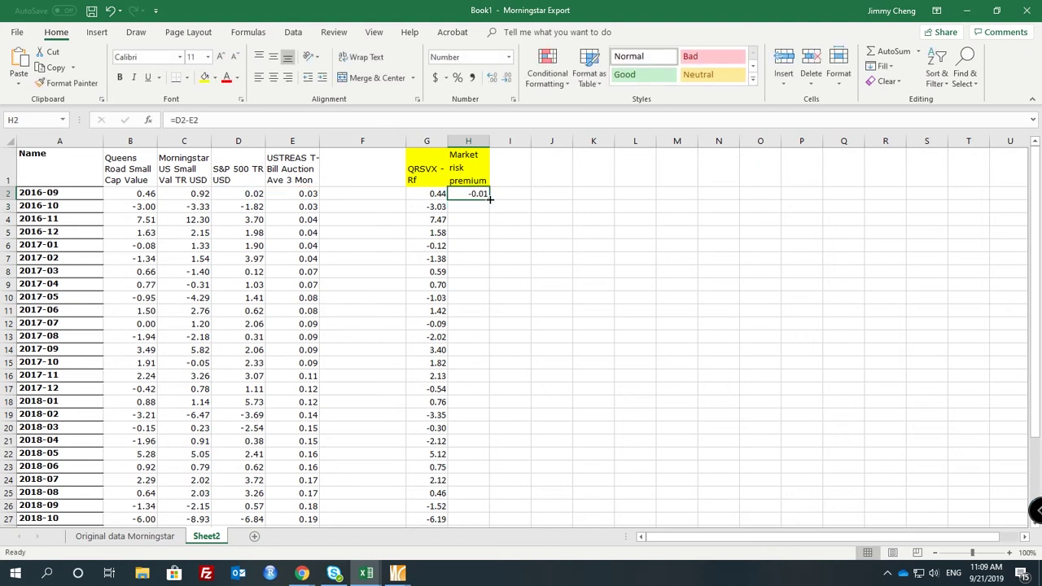
double_click(489, 198)
click(552, 285)
click(619, 310)
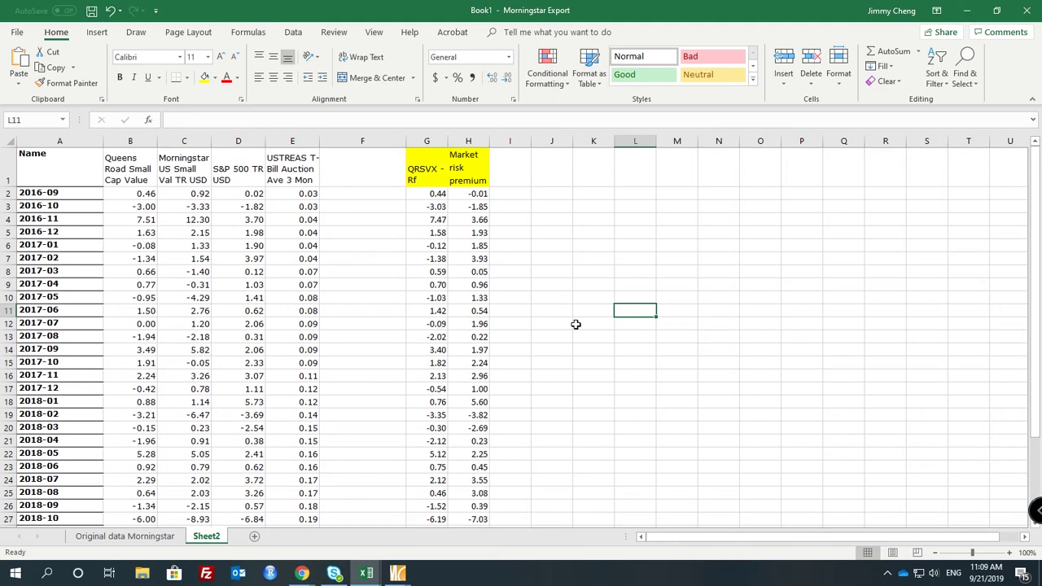
click(493, 287)
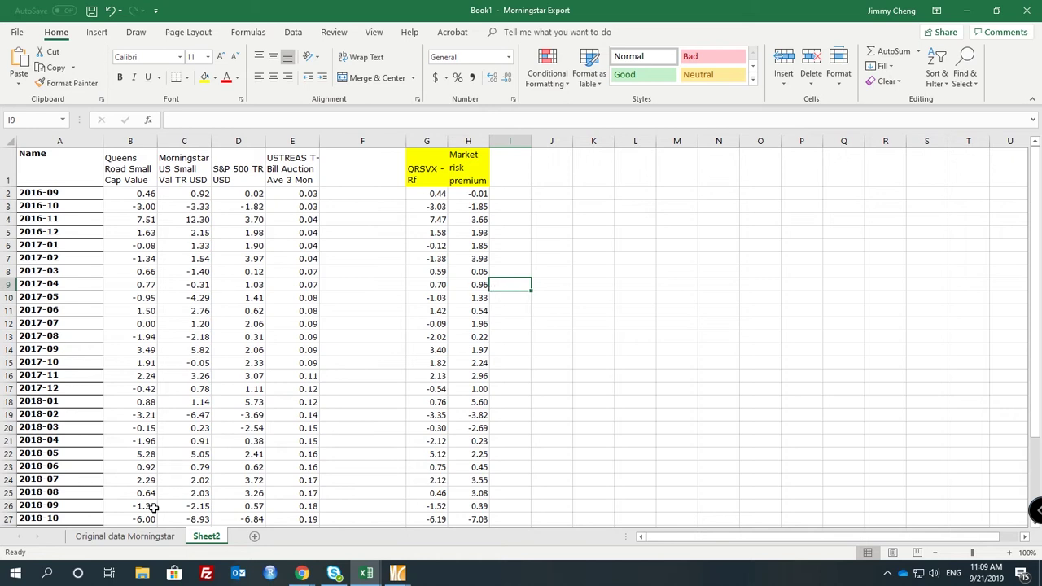
Open the Regression tool from the Data Analysis tools
click(293, 32)
click(885, 50)
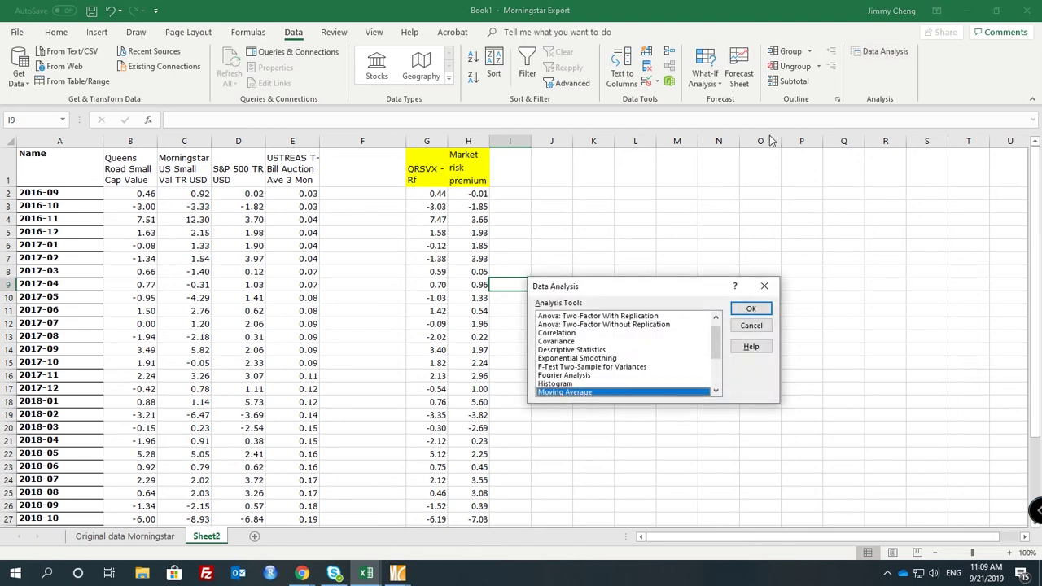
click(591, 377)
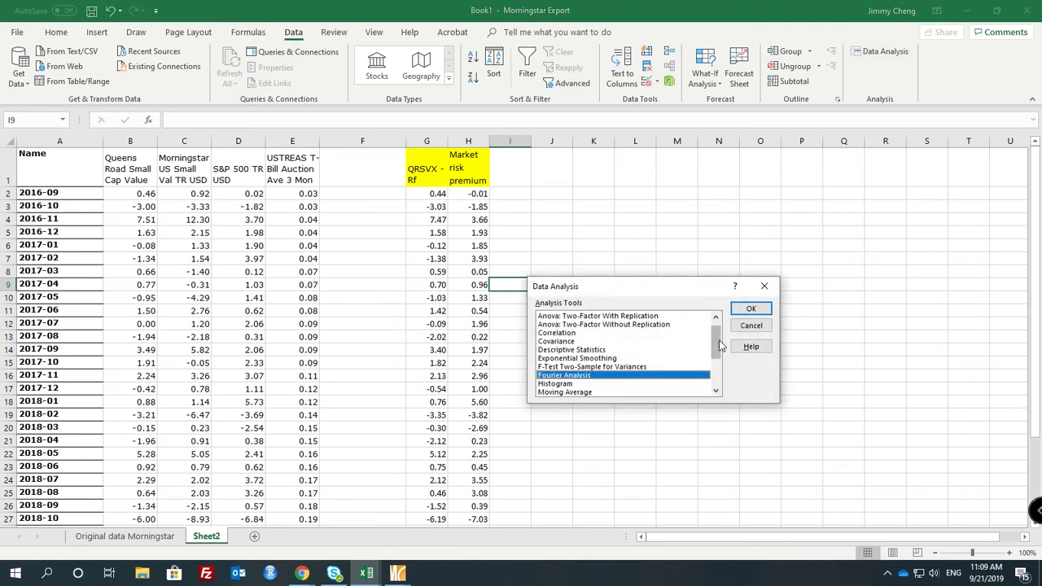
drag(718, 342, 718, 365)
click(632, 359)
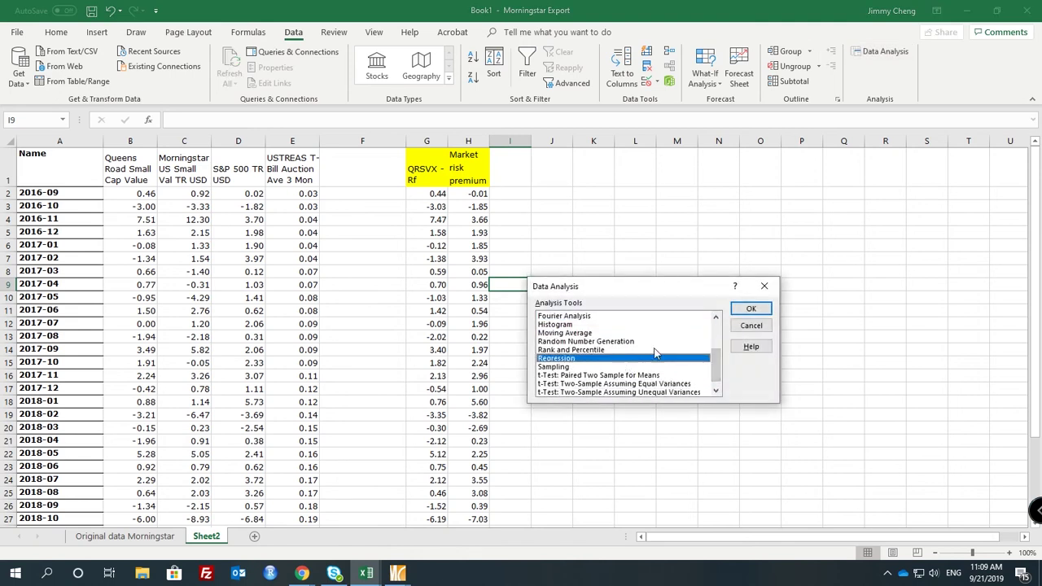
click(751, 309)
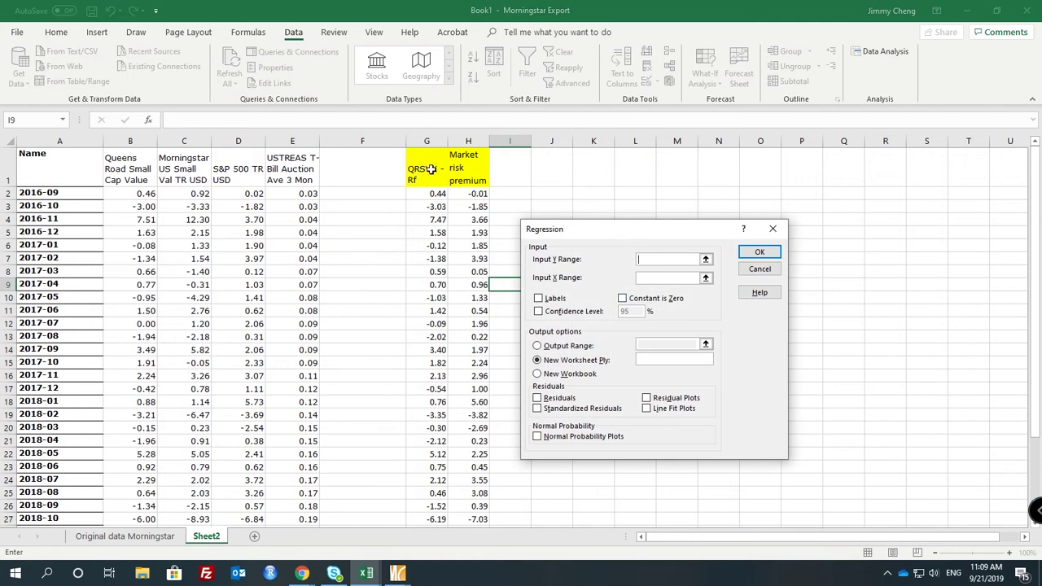
Run the regression with Y range G1:G37 and X range H1:H37, treating the first row as labels and outputting to a new worksheet
drag(432, 168, 433, 579)
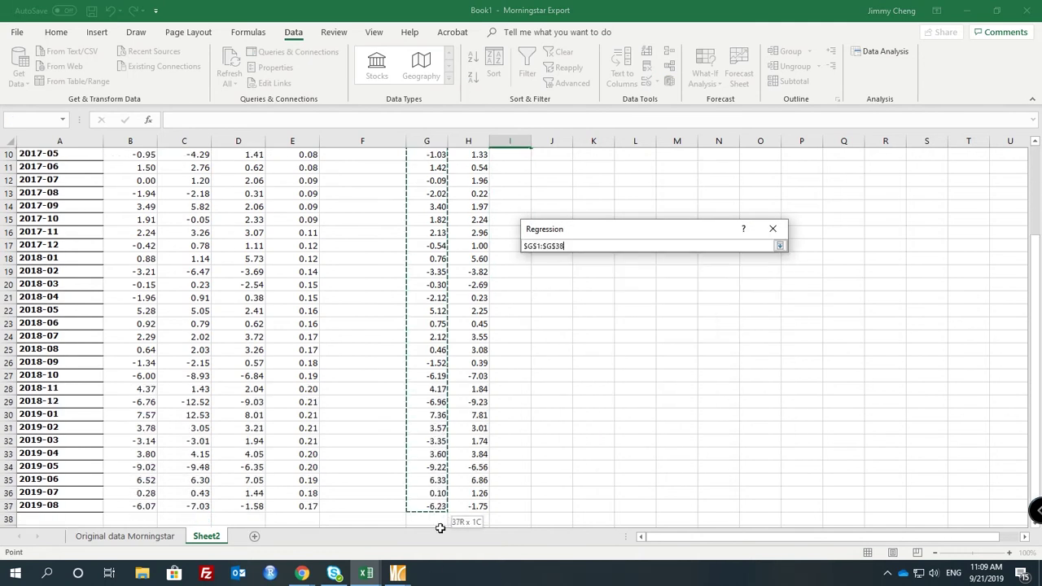
drag(440, 528, 440, 495)
click(675, 279)
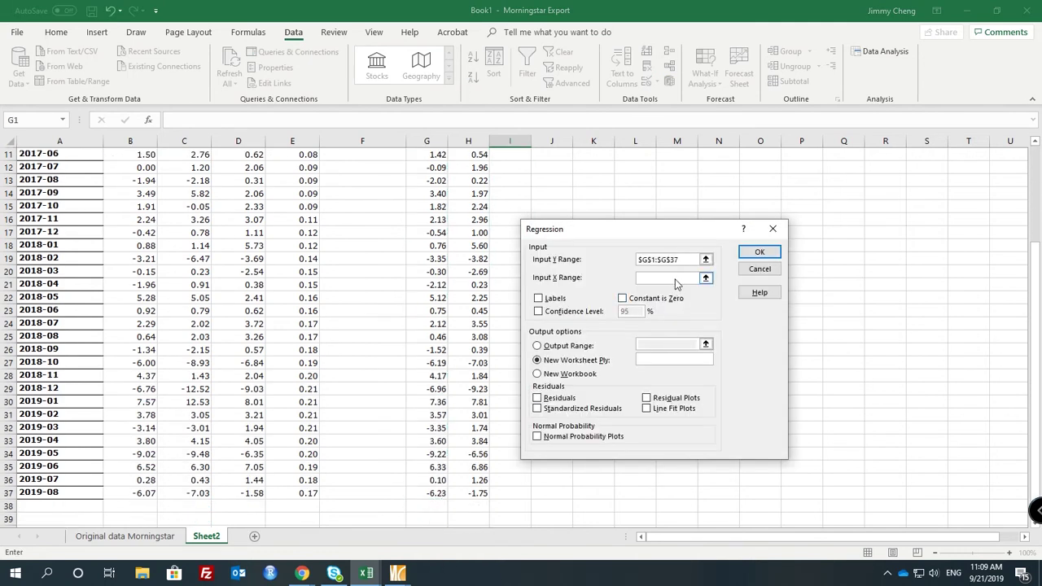
scroll(440, 318, up, 3)
drag(467, 160, 461, 576)
drag(480, 500, 481, 494)
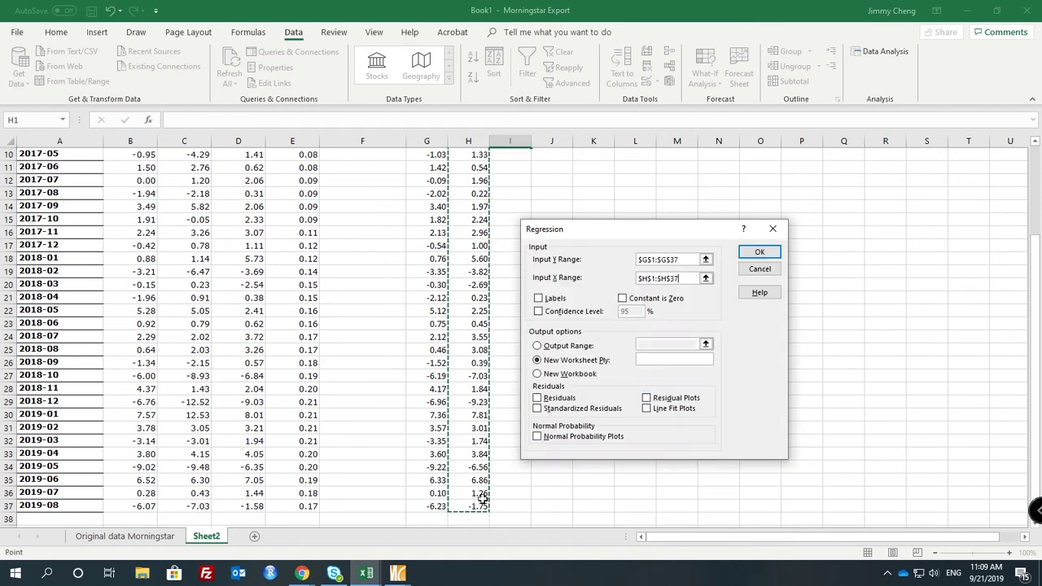
click(558, 300)
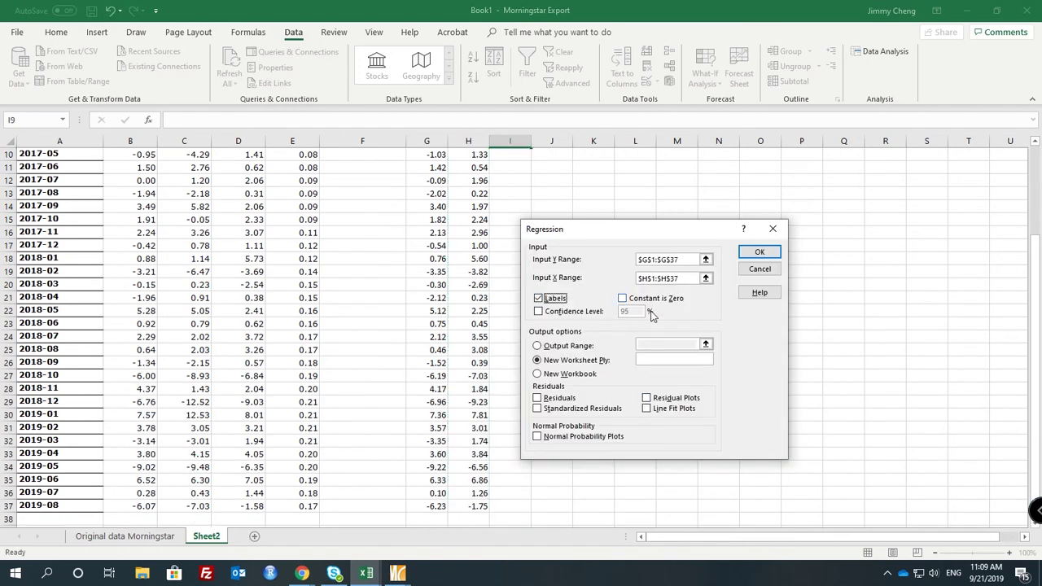
click(759, 253)
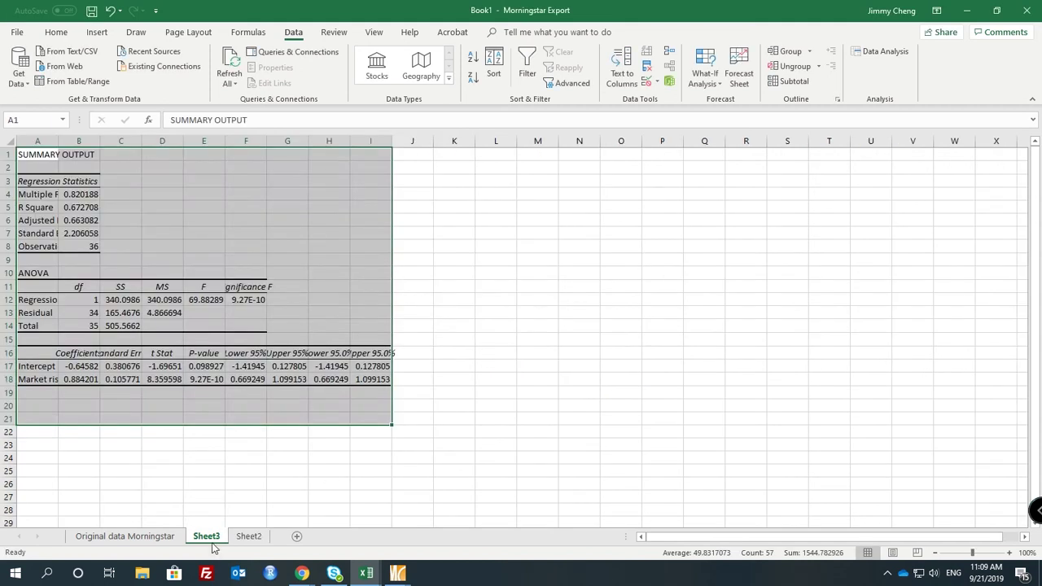
Rename the regression output sheet as CAPM and move it after Sheet2
double_click(208, 538)
text(CAPM)
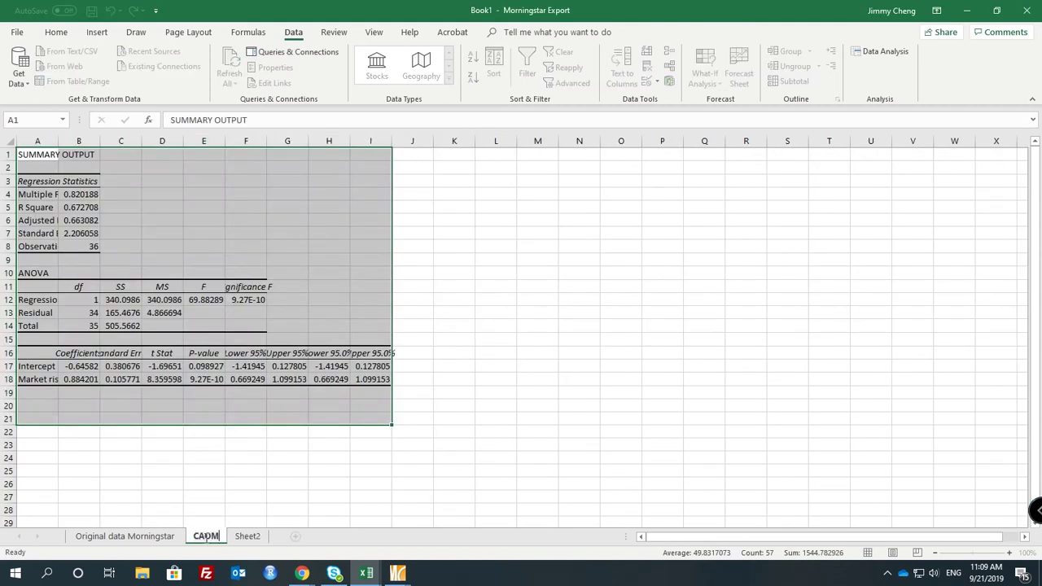
key(Return)
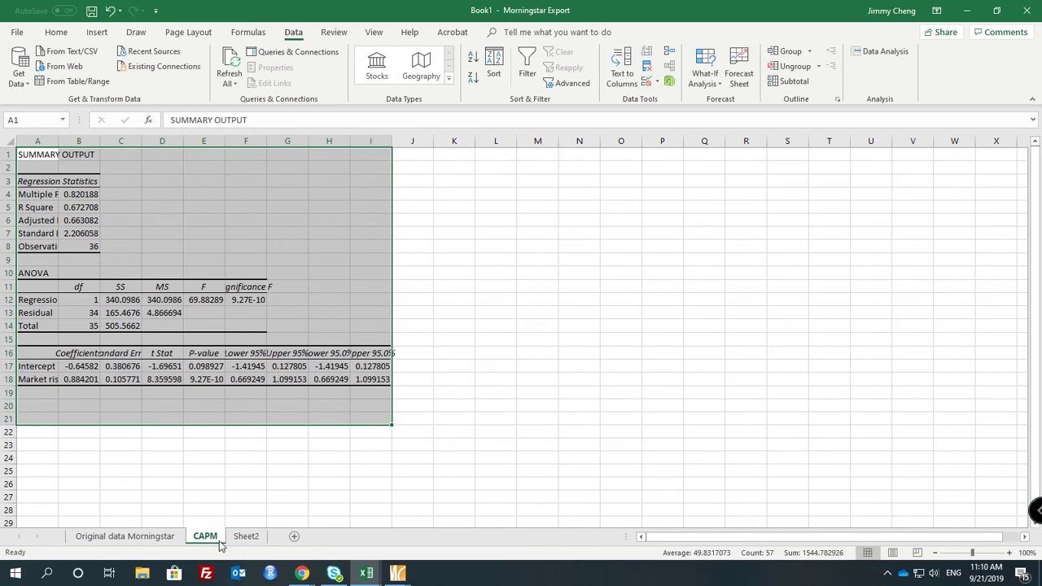
drag(238, 542, 272, 537)
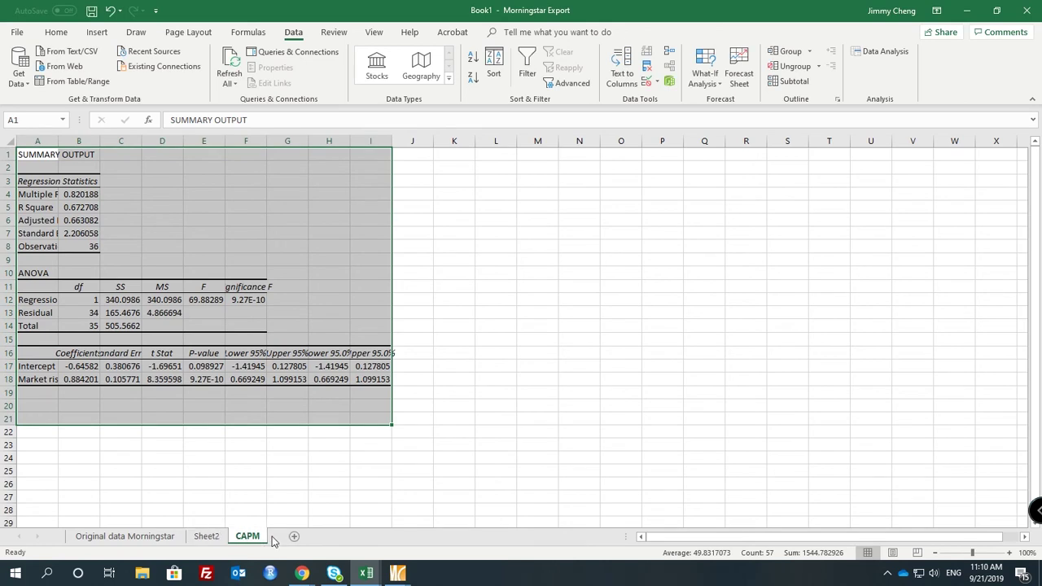
Relabel the two coefficient rows in A17 and A18 as Alpha and Beta, and widen column A slightly
click(167, 421)
click(37, 366)
text(Alpha)
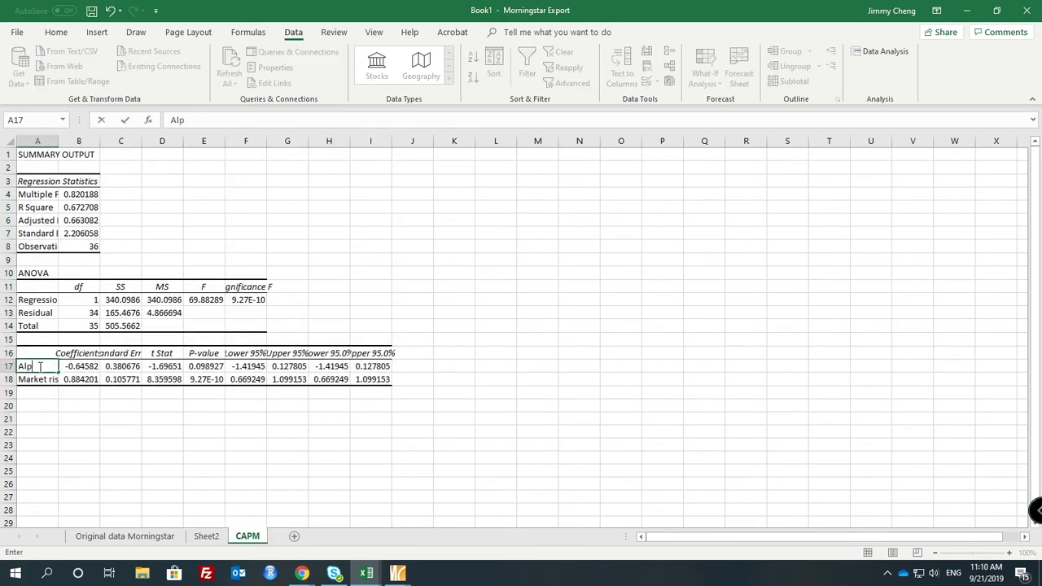
key(Return)
text(Beta)
key(Return)
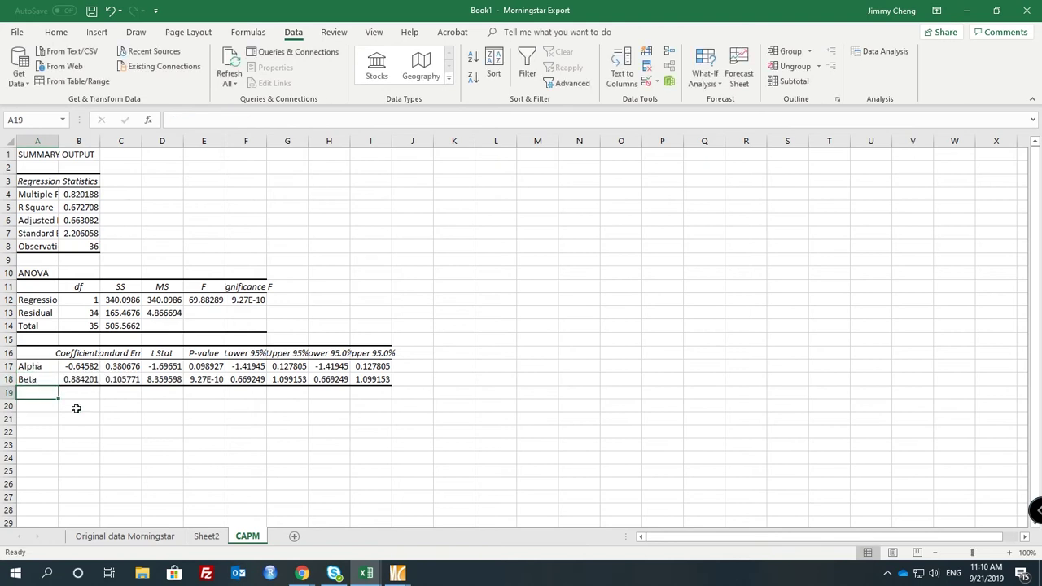
drag(58, 141, 69, 141)
click(198, 274)
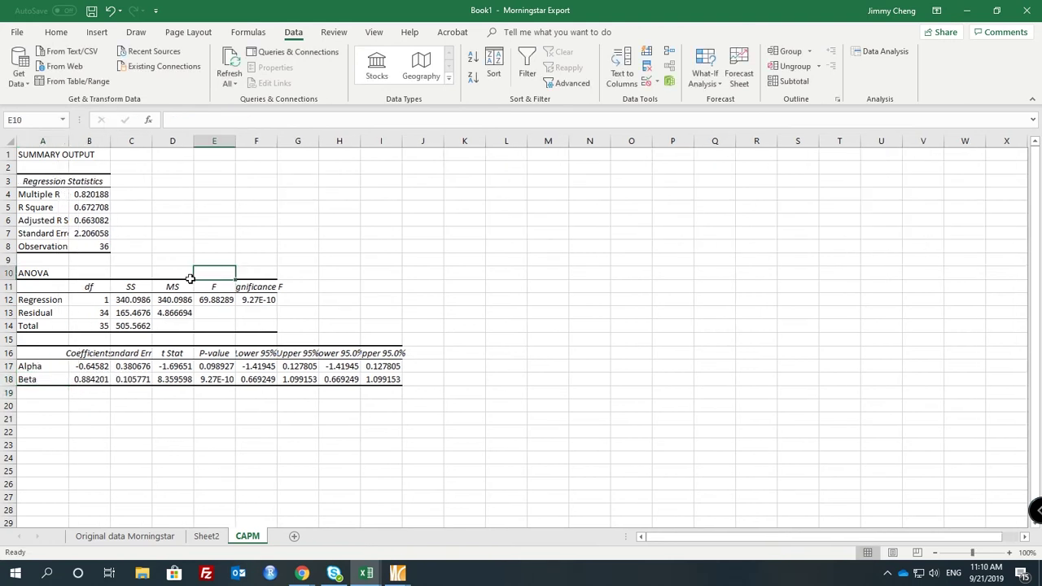
Switch to Morningstar Direct and open the Ratings & Risk page of the Queens Road Small Cap Value fund
double_click(670, 17)
key(super+Down)
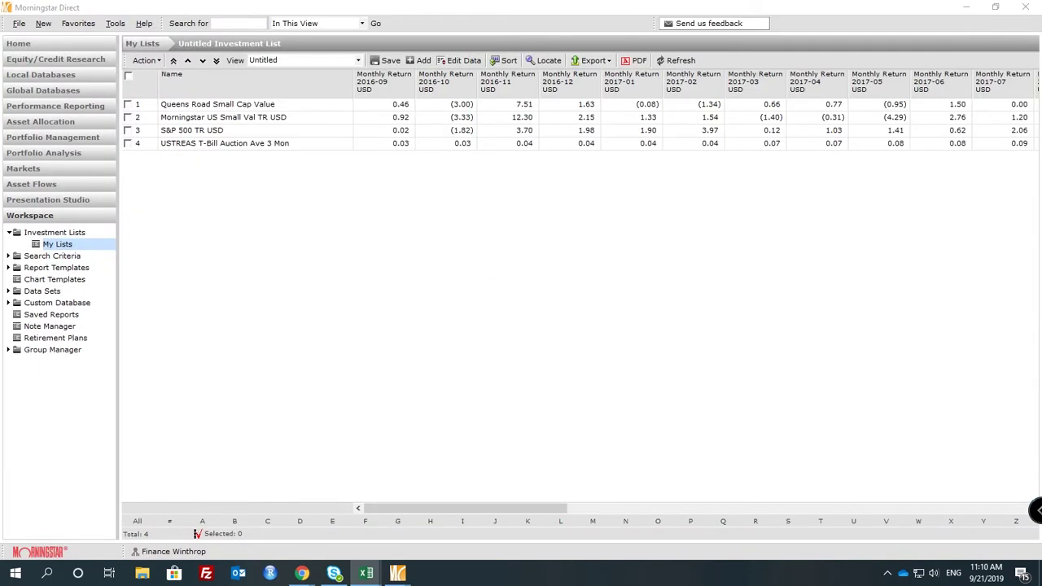
click(366, 573)
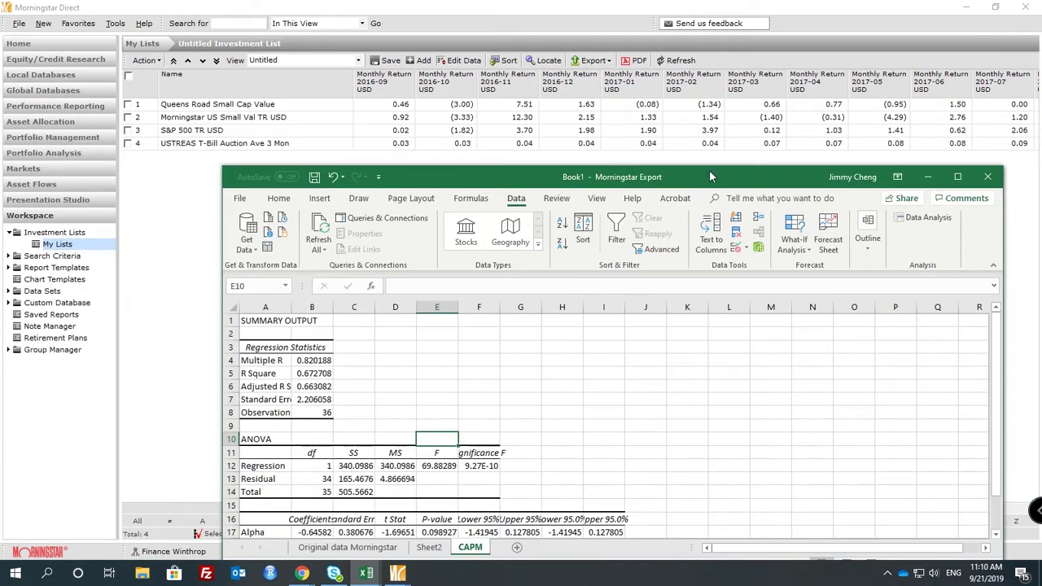
click(346, 108)
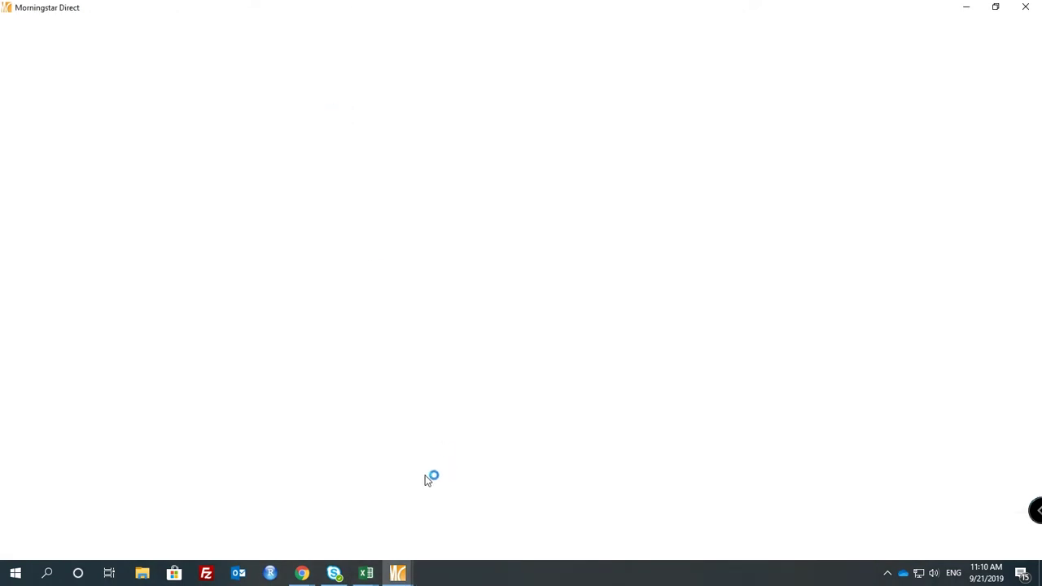
click(74, 259)
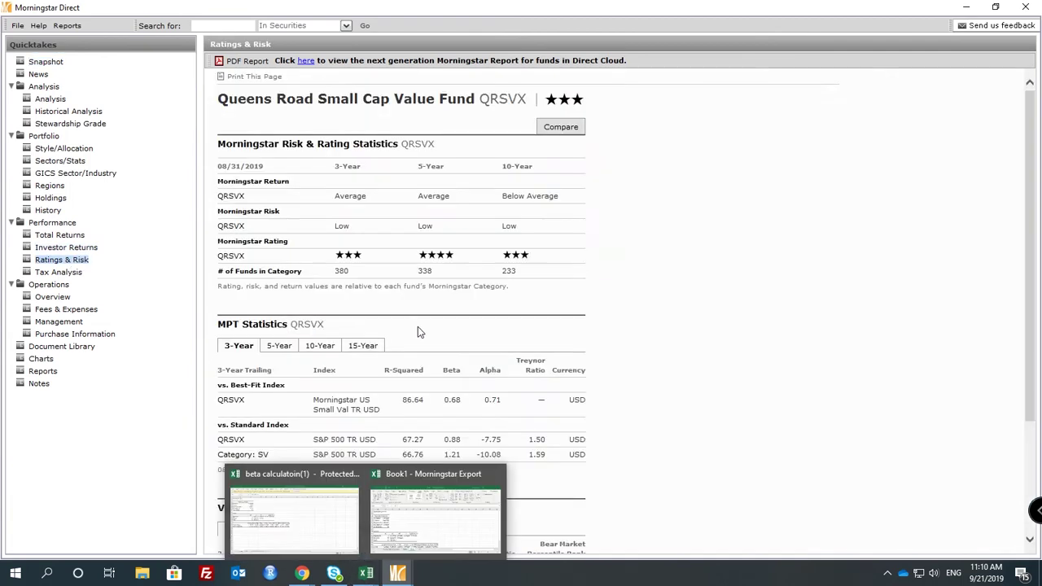
Review QRSVX's 3-year MPT and volatility statistics, focusing on the row against the S&P 500 TR USD
scroll(409, 348, down, 5)
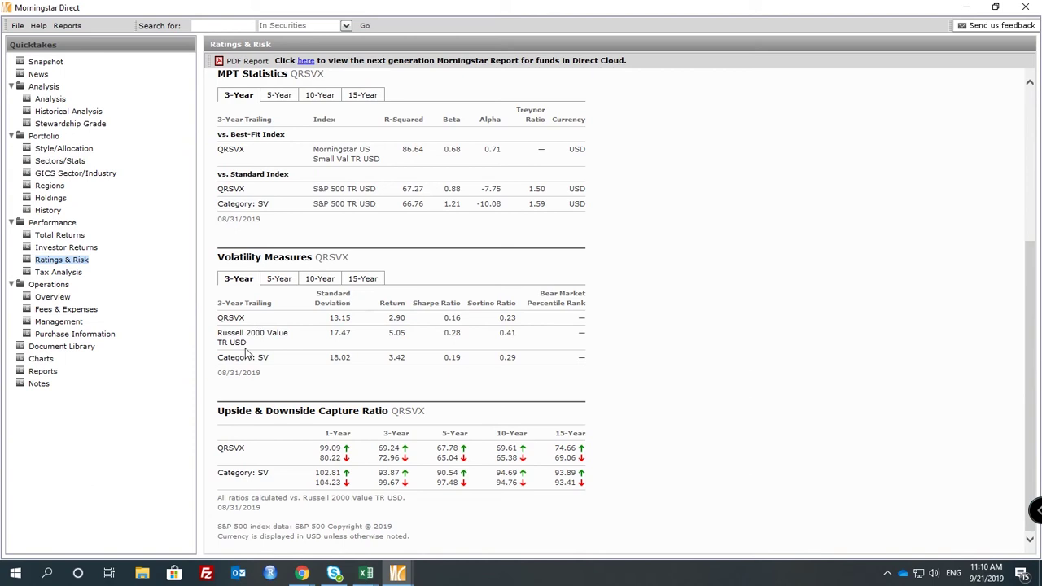
scroll(289, 344, up, 3)
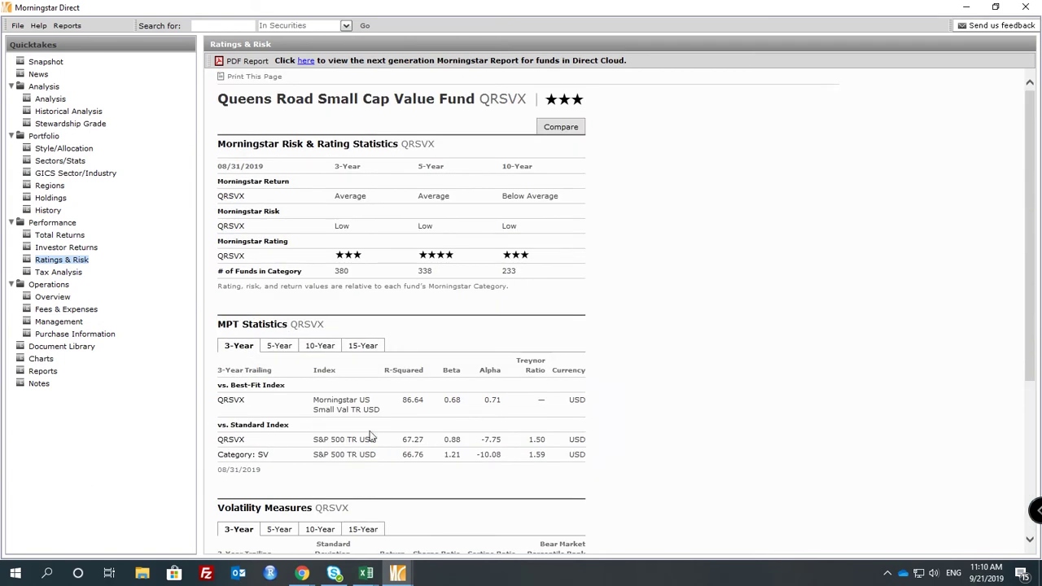
drag(315, 442, 444, 444)
Switch to the Book1 - Morningstar Export workbook in Excel and place its window beside the Morningstar MPT statistics
click(366, 574)
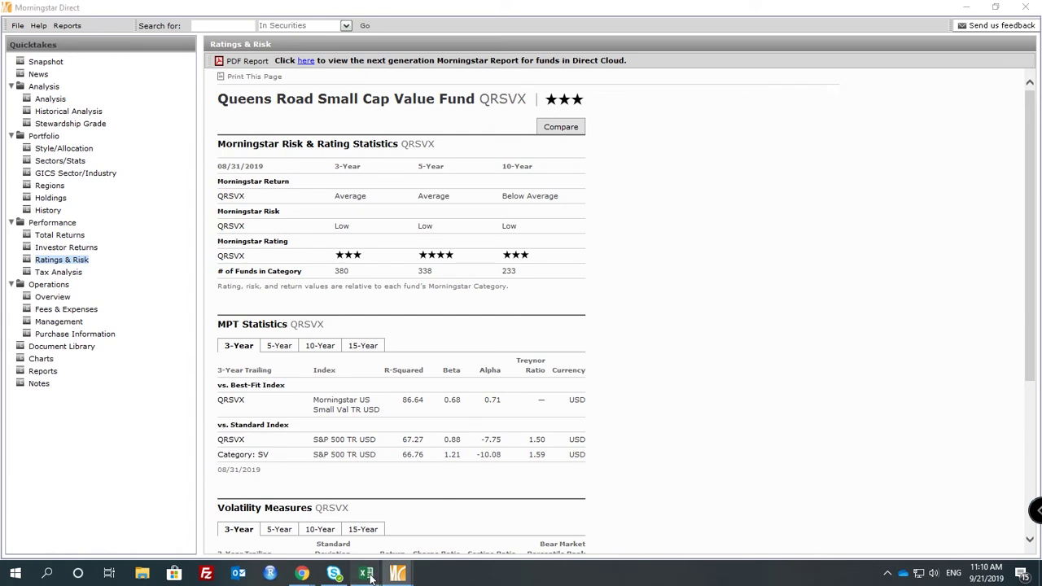
click(438, 521)
drag(674, 178, 966, 54)
click(675, 382)
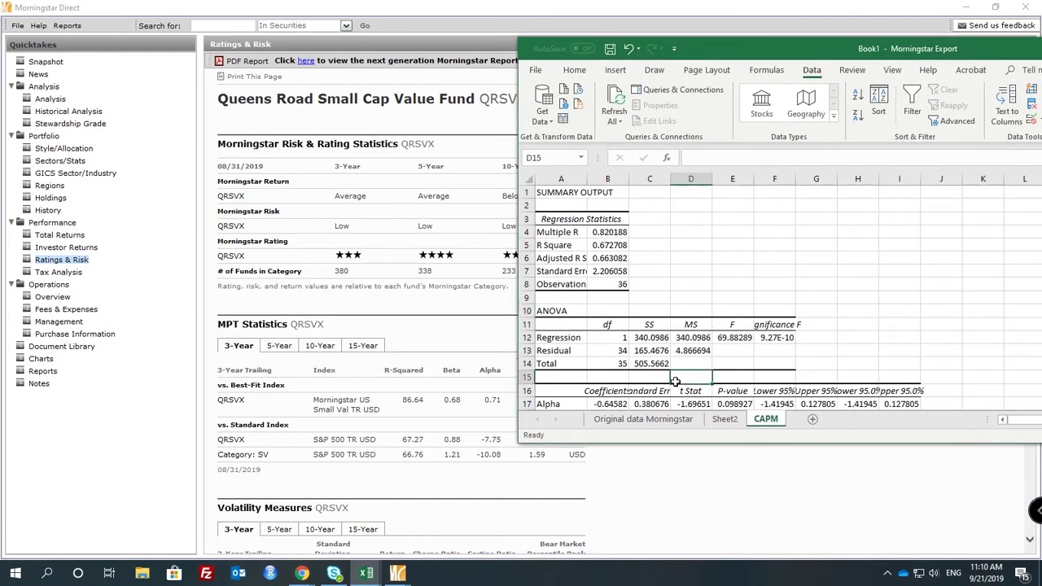
Compare the CAPM sheet's Beta in B18 and Alpha in B17 with Morningstar's 3-year beta and alpha versus the S&P 500
key(Down)
key(Down)
key(Down)
key(Left)
key(Left)
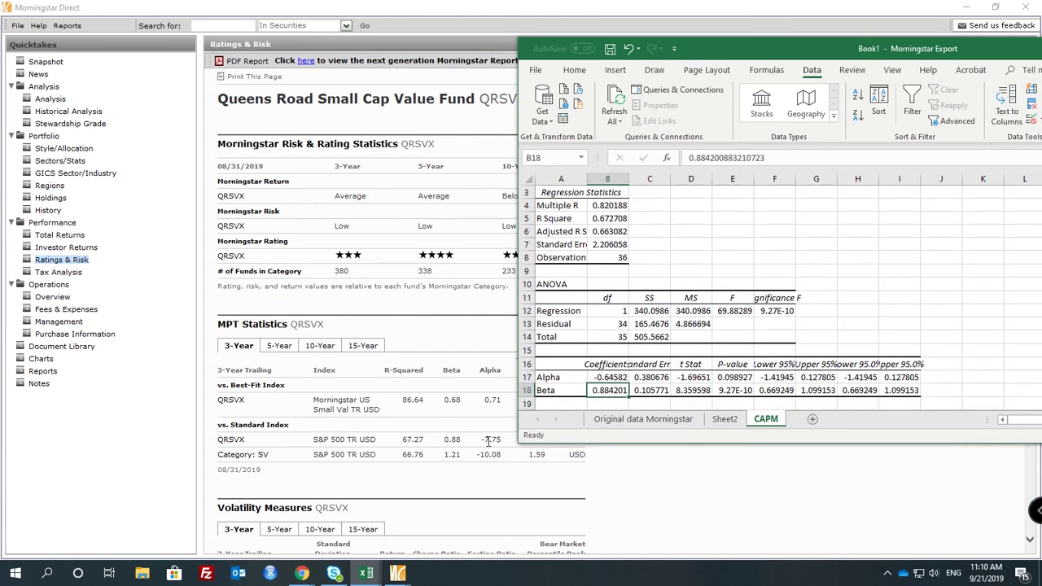
click(626, 375)
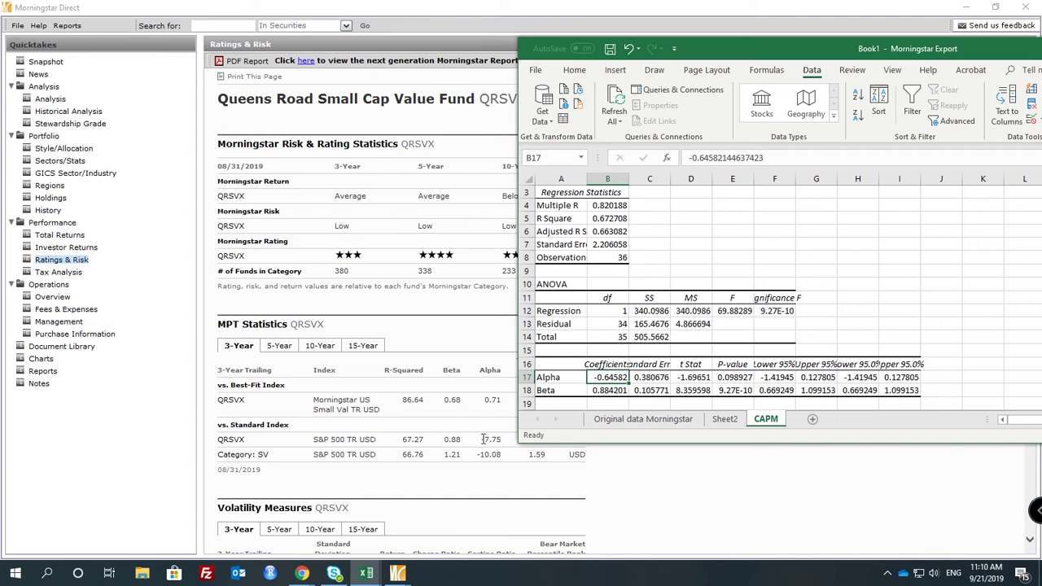
drag(481, 441, 505, 442)
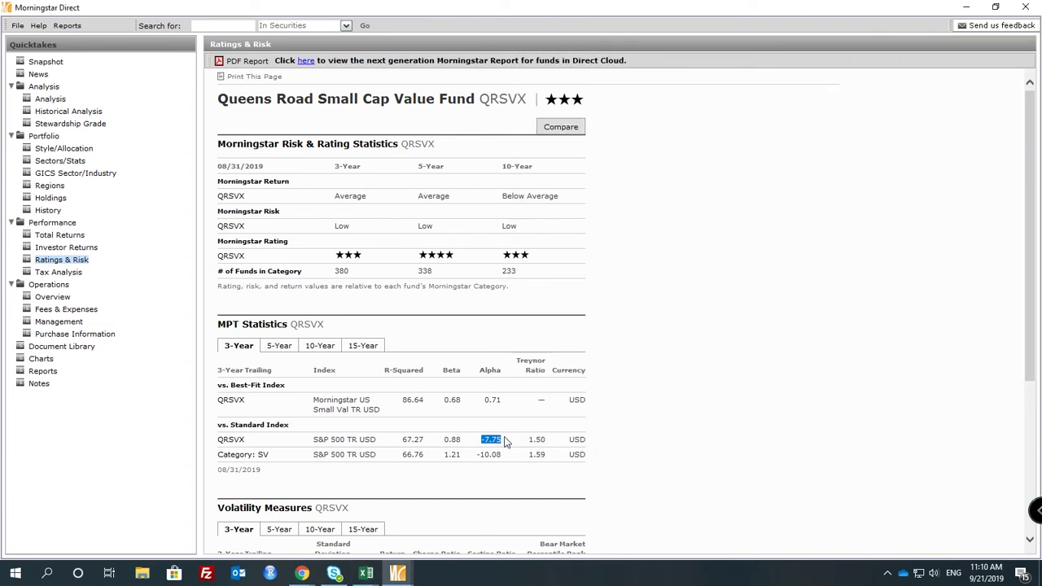
click(504, 441)
click(482, 439)
click(500, 440)
mouse_move(480, 439)
mouse_down()
mouse_move(499, 443)
mouse_move(485, 440)
mouse_up()
click(503, 445)
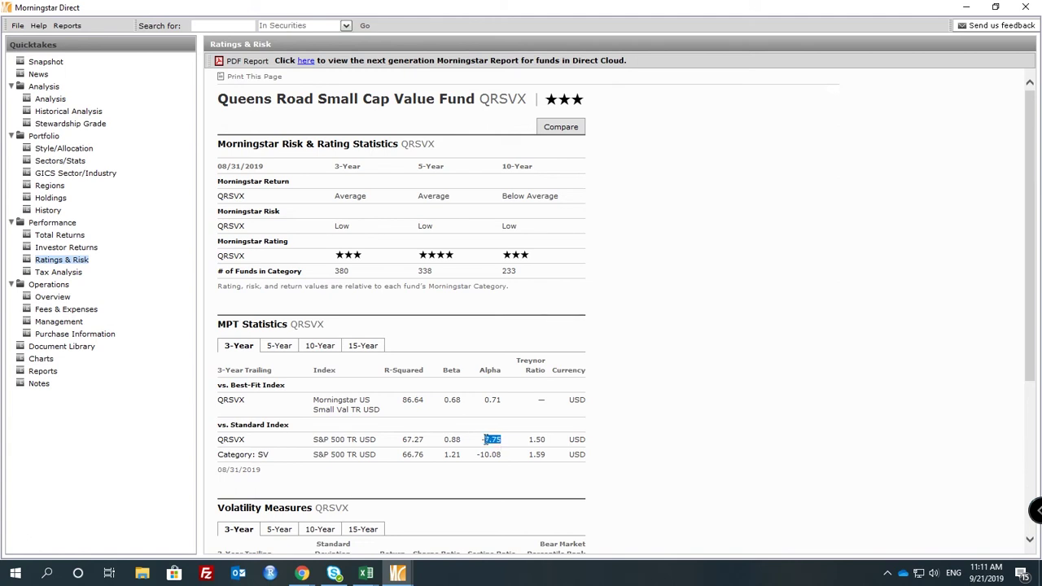
click(480, 440)
Switch back to the Book1 - Morningstar Export workbook in Excel and maximize its window
click(367, 574)
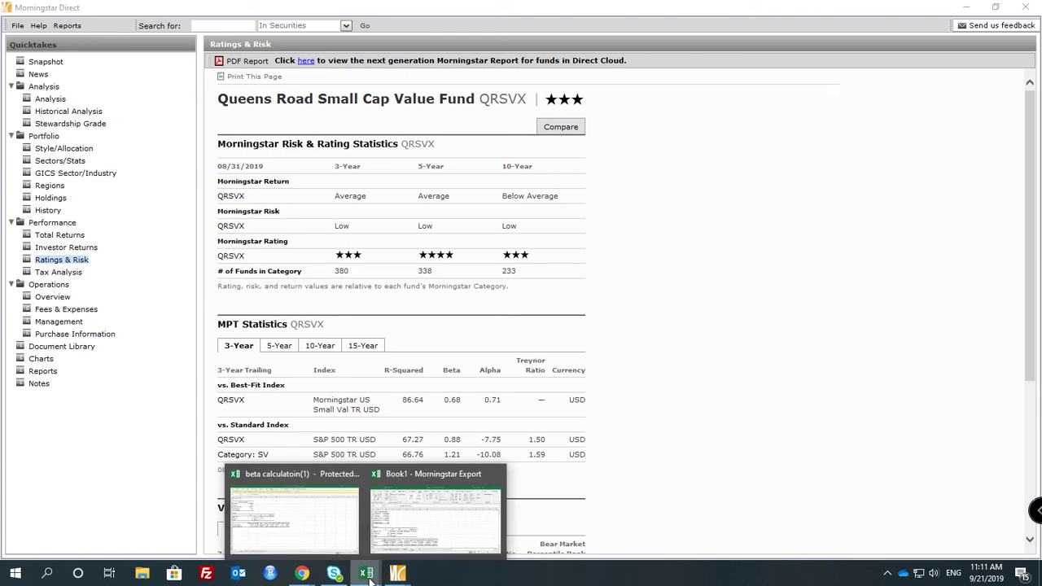
click(436, 517)
drag(748, 27, 570, 65)
double_click(570, 65)
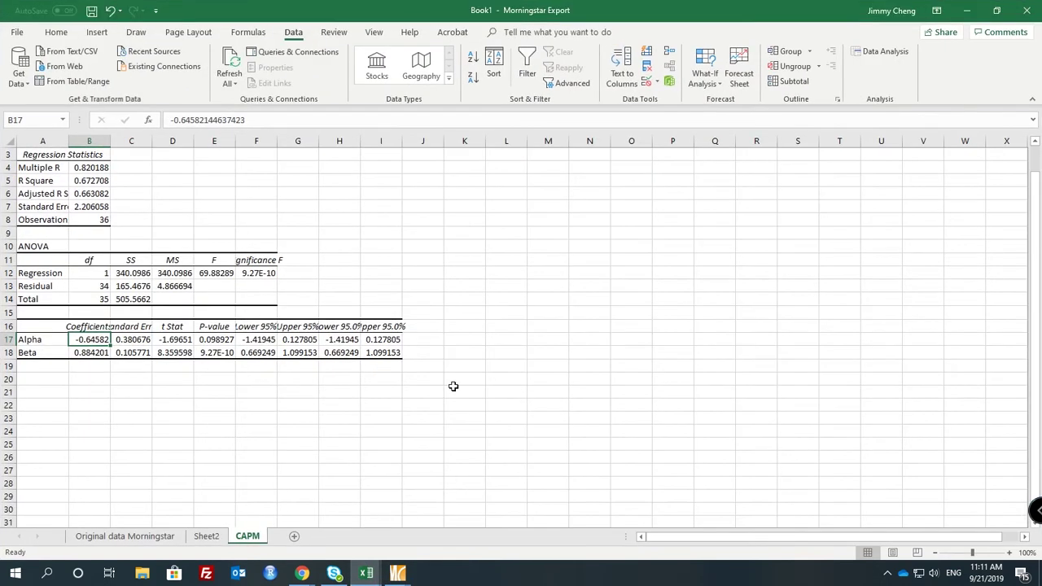
click(264, 437)
scroll(264, 438, up, 1)
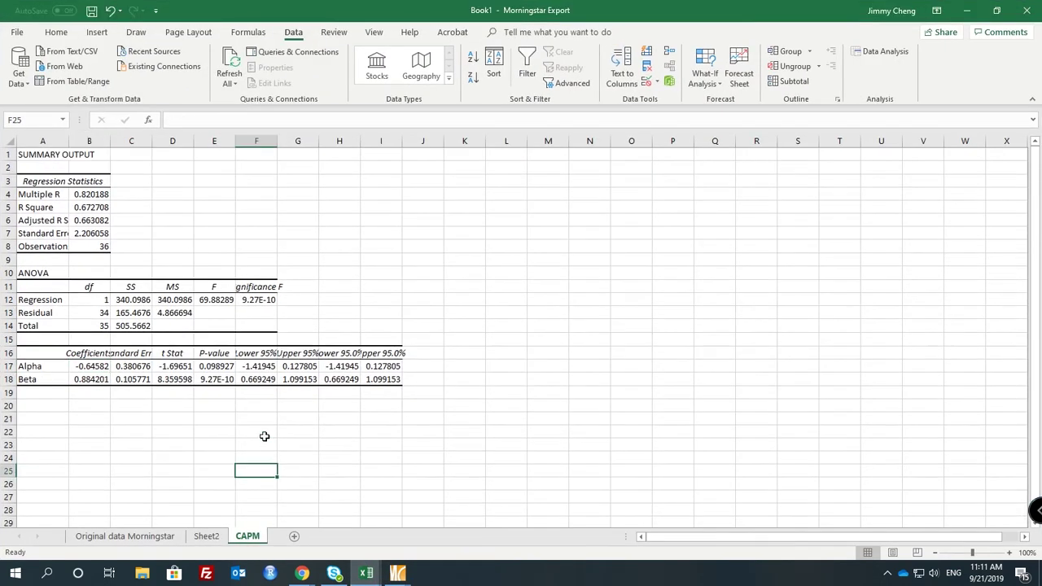
Add the header "Category average - rf" in cell I1 of Sheet2 and wrap its text
click(206, 536)
click(481, 299)
scroll(482, 307, up, 3)
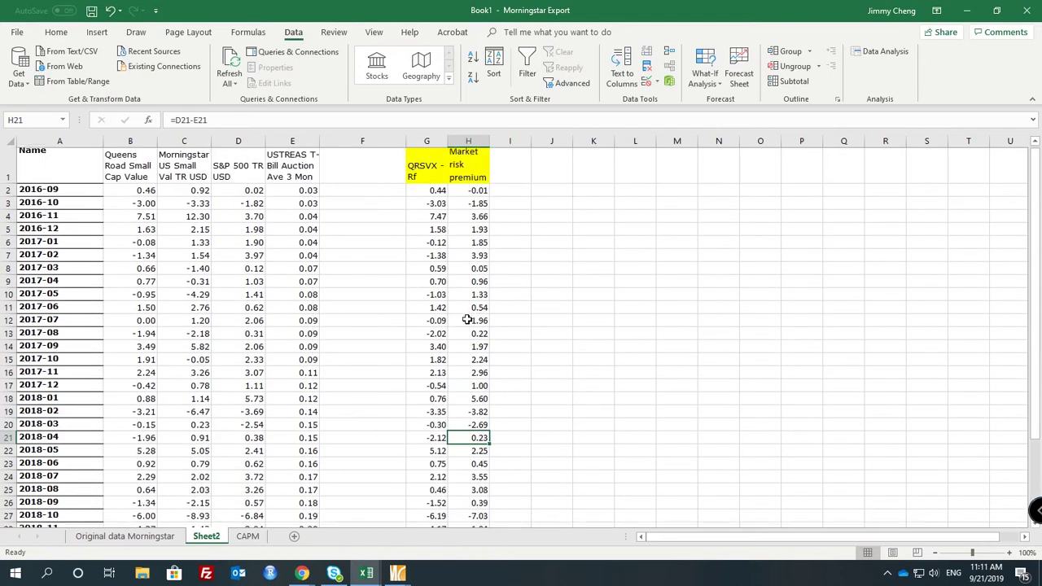
click(526, 164)
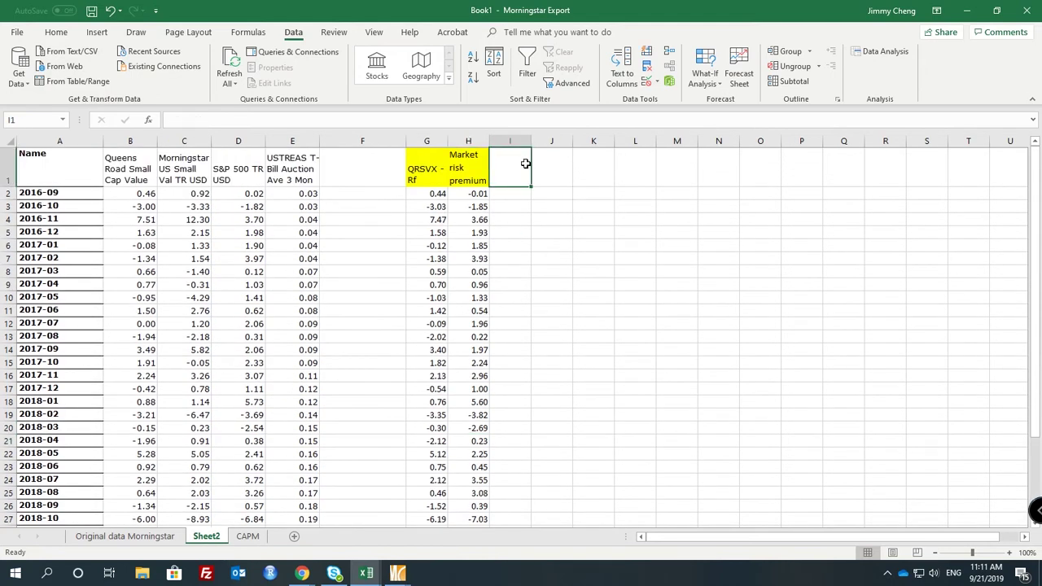
text(Category)
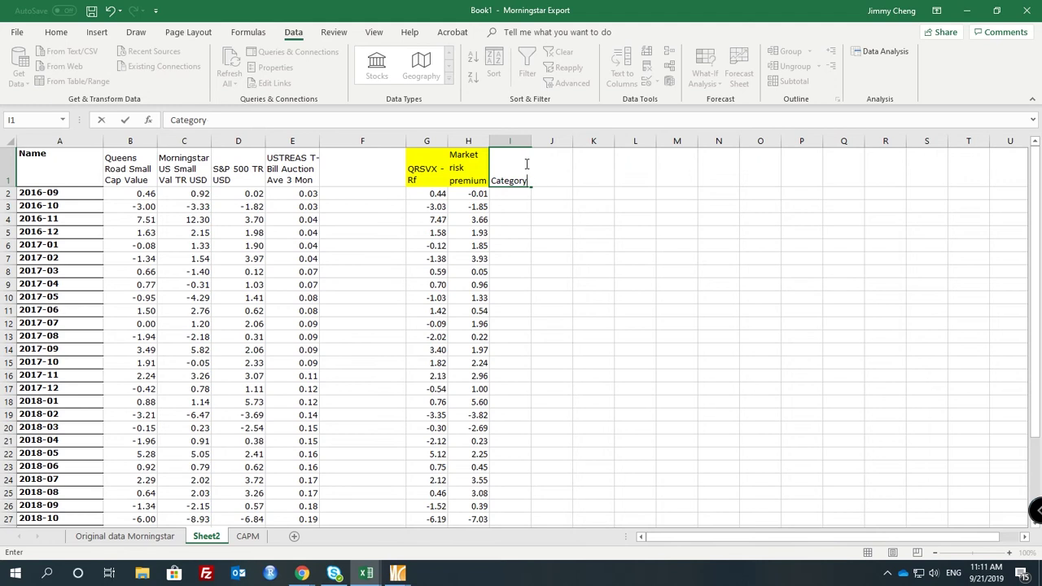
text( average - rf)
key(Return)
click(527, 164)
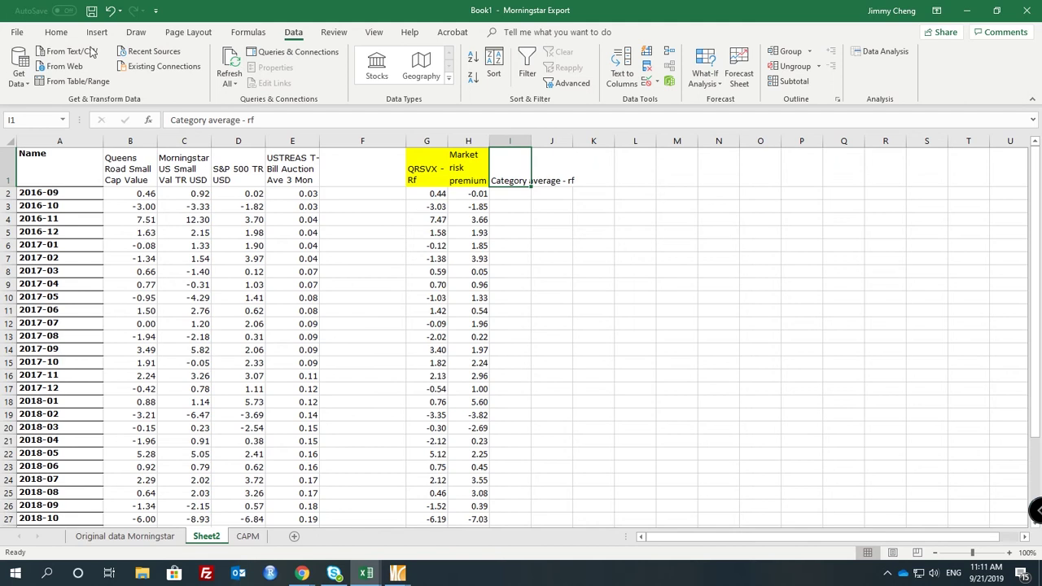
click(56, 32)
click(362, 57)
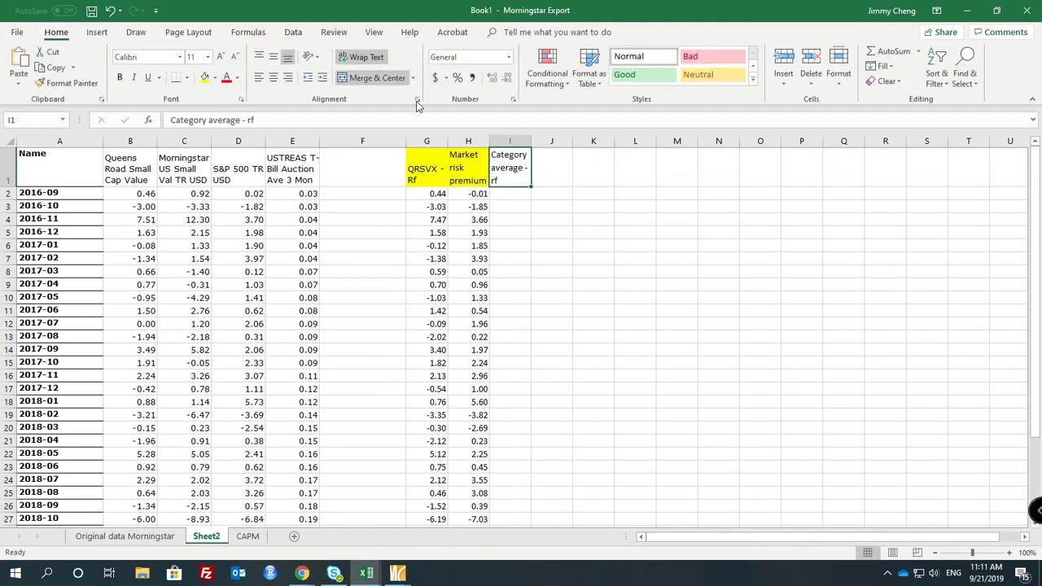
Calculate the category's excess return in I2 with =C2-E2 and fill the formula down column I
click(517, 198)
text(=)
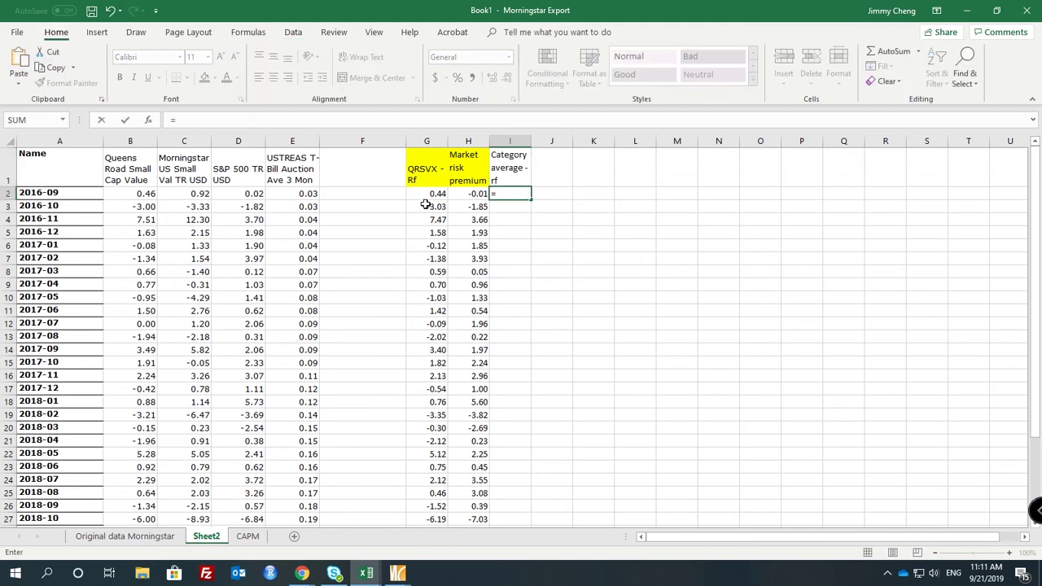
click(200, 194)
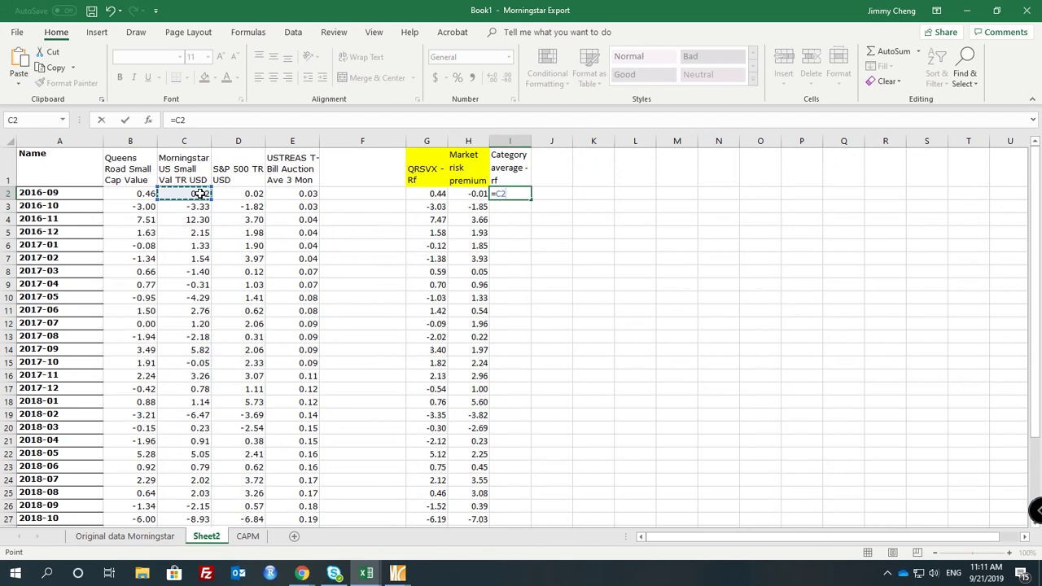
text(-)
click(298, 195)
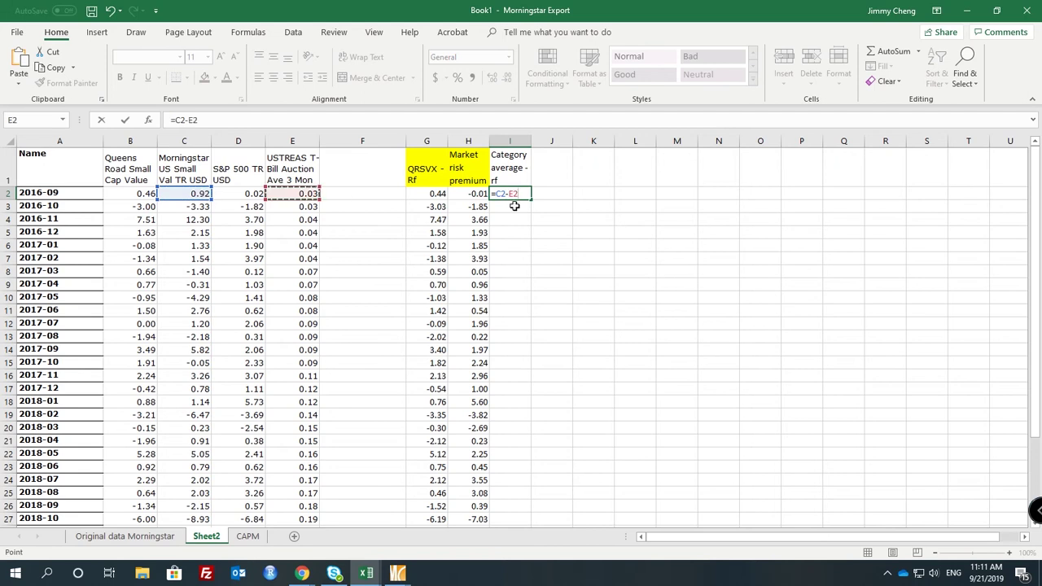
key(Return)
click(521, 195)
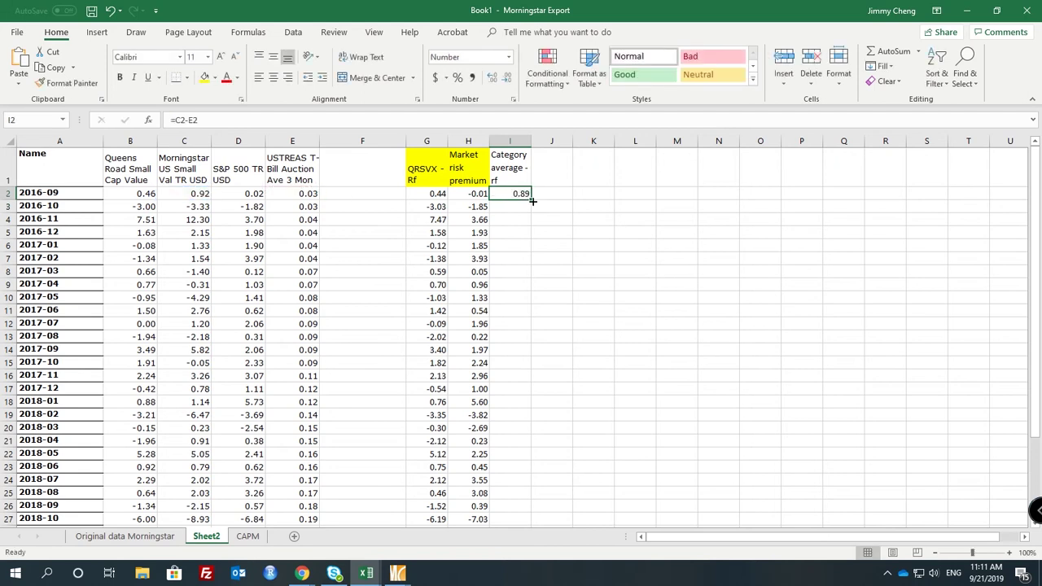
double_click(530, 201)
Examine the monthly return columns for the Queens Road fund, Morningstar US Small Val TR USD and S&P 500 TR USD
click(510, 170)
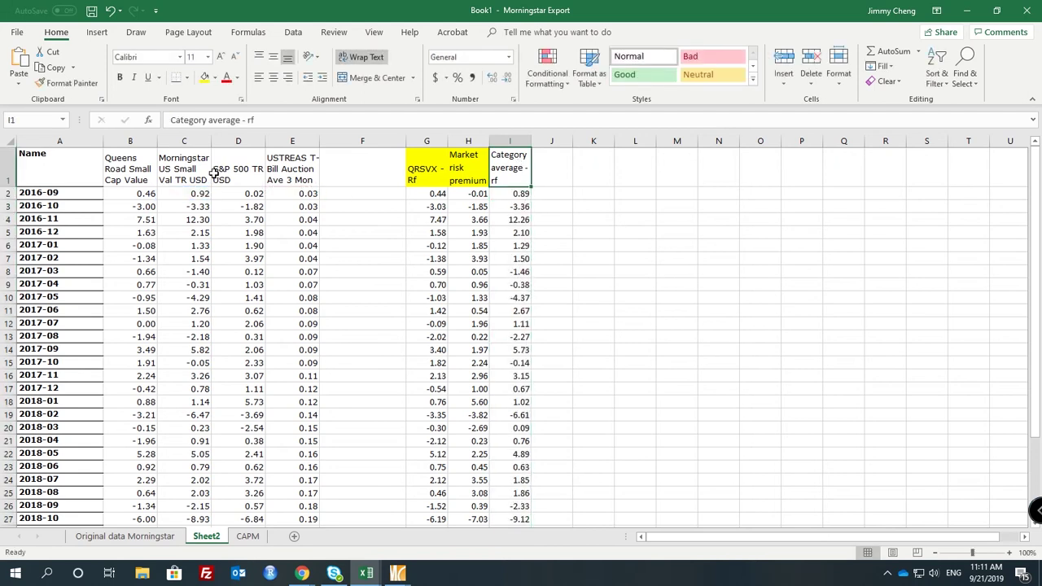
click(187, 170)
click(224, 176)
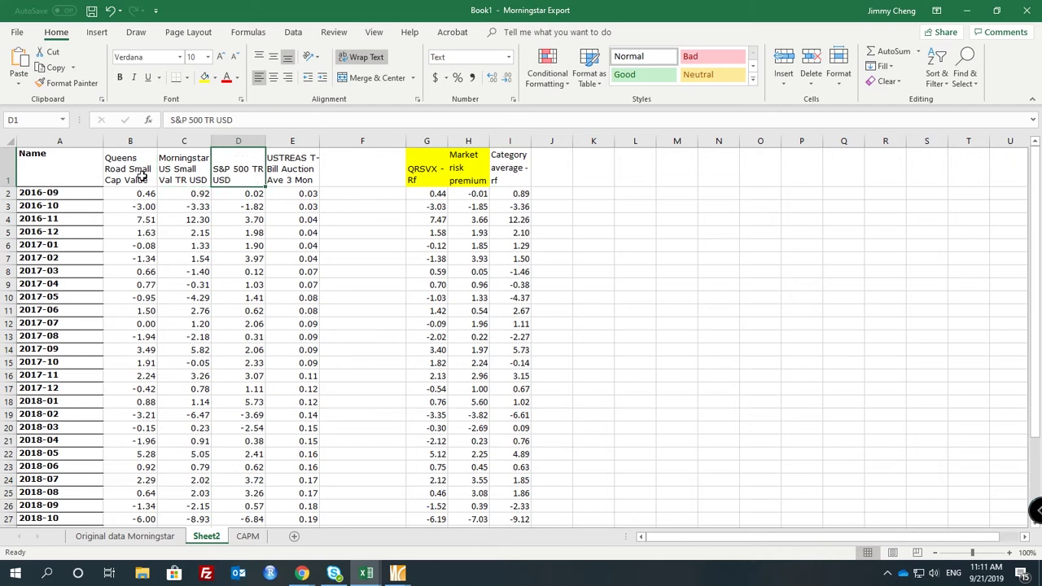
drag(138, 174, 134, 232)
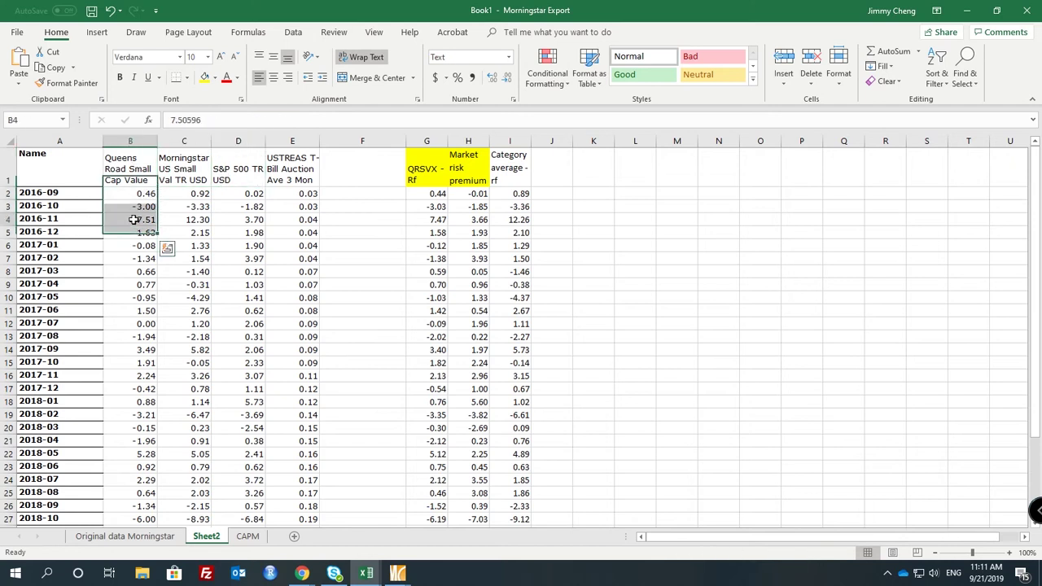
click(138, 173)
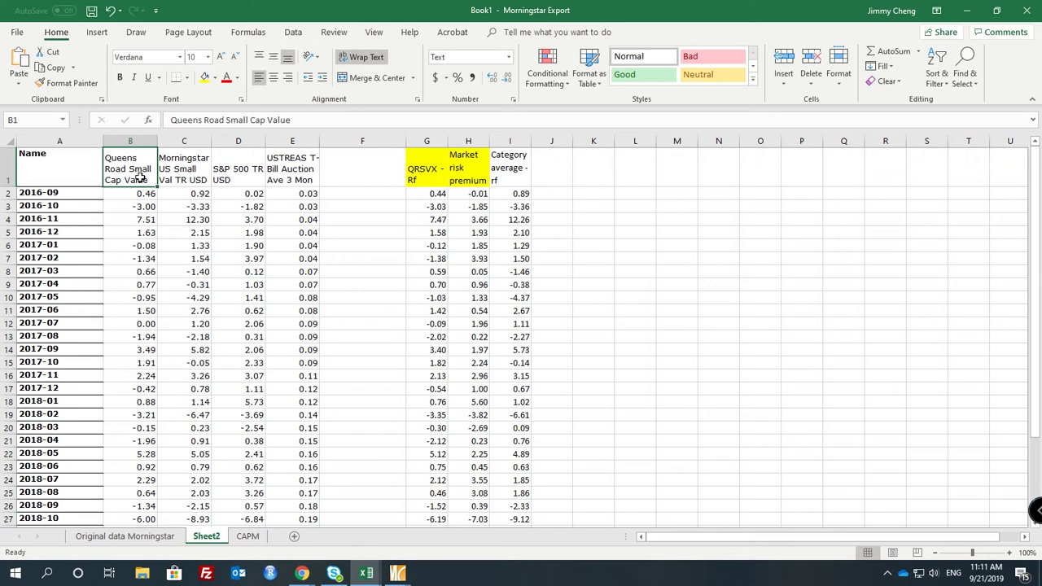
click(234, 179)
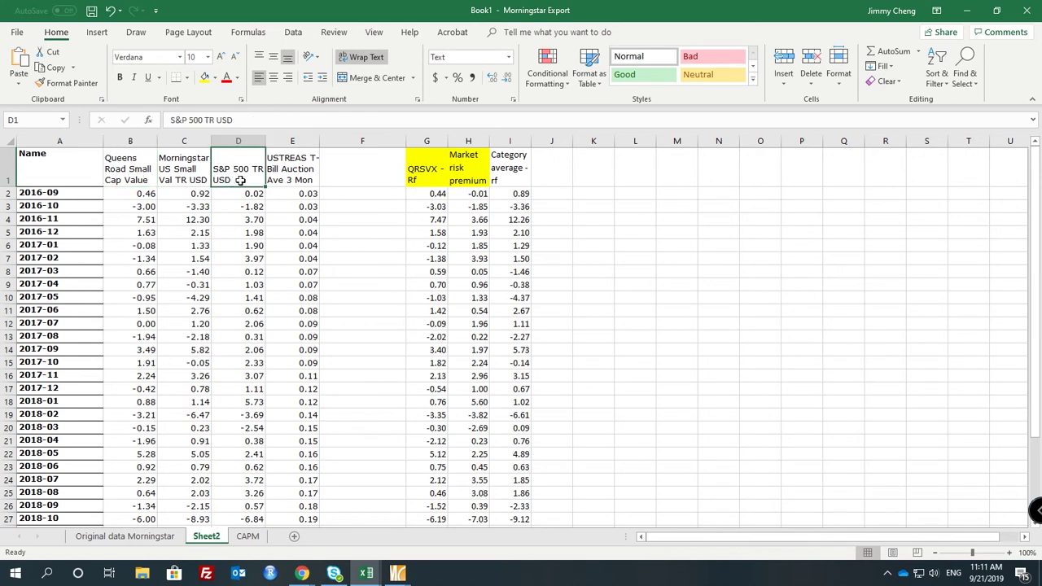
click(127, 171)
drag(184, 166, 184, 259)
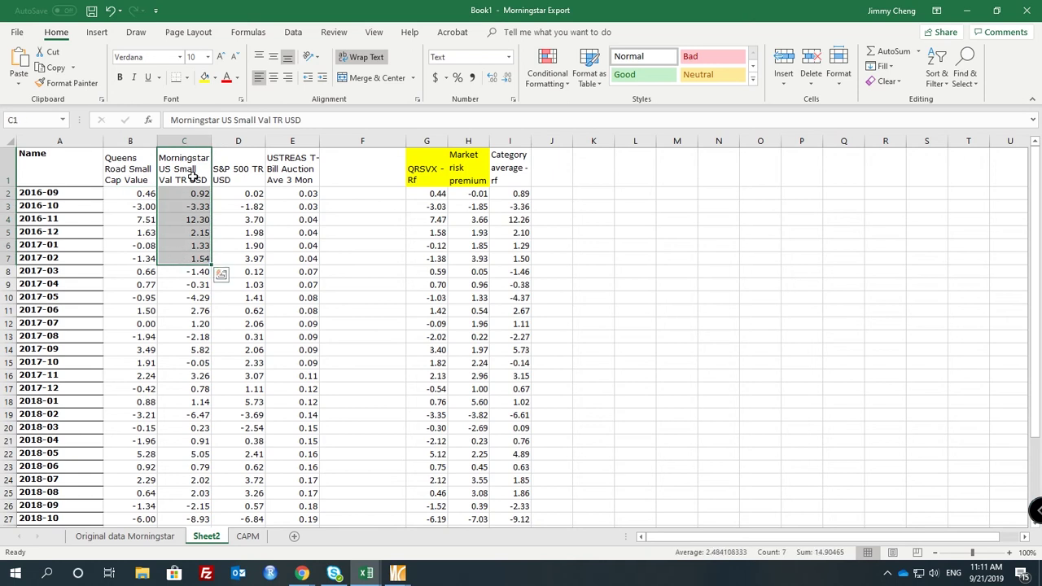
click(192, 175)
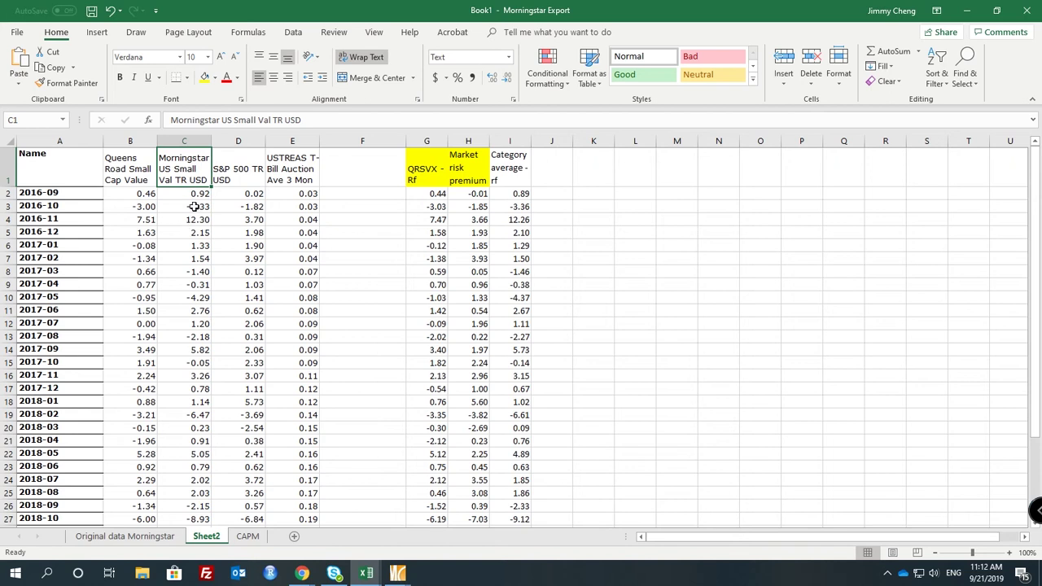
drag(197, 196, 200, 269)
click(192, 234)
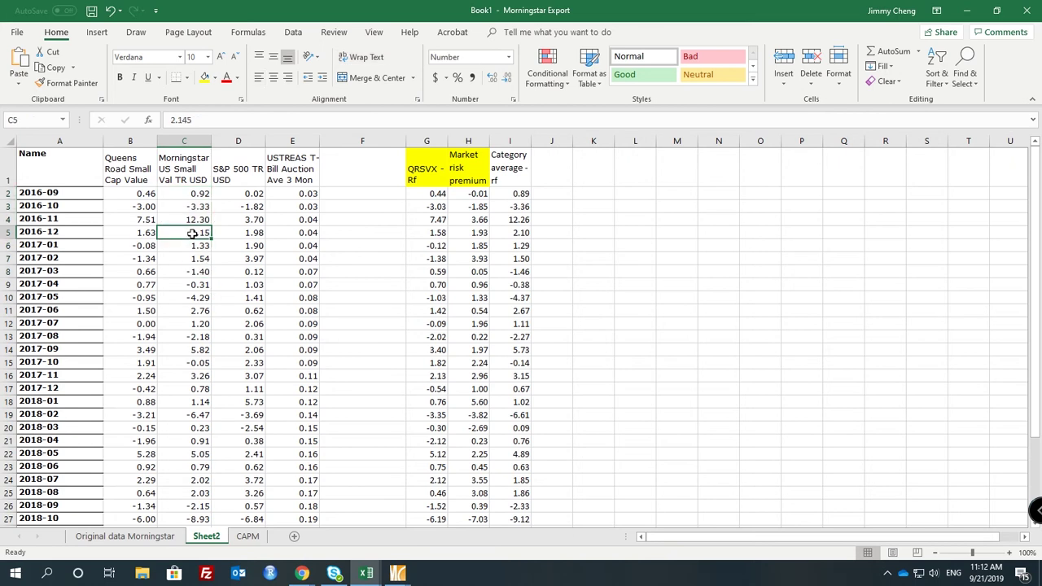
click(191, 178)
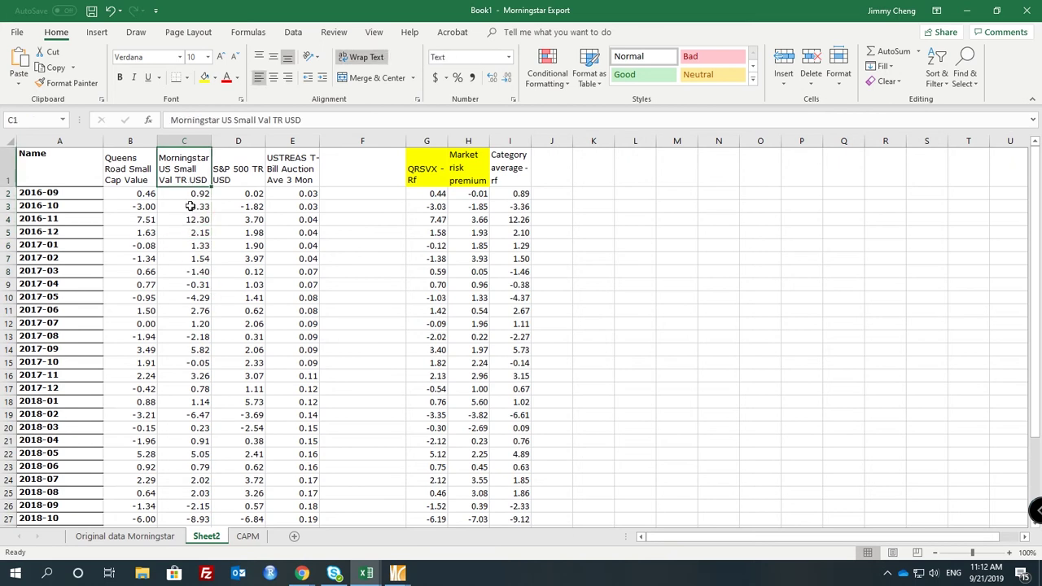
drag(191, 164, 168, 352)
click(186, 272)
drag(194, 195, 201, 390)
click(198, 254)
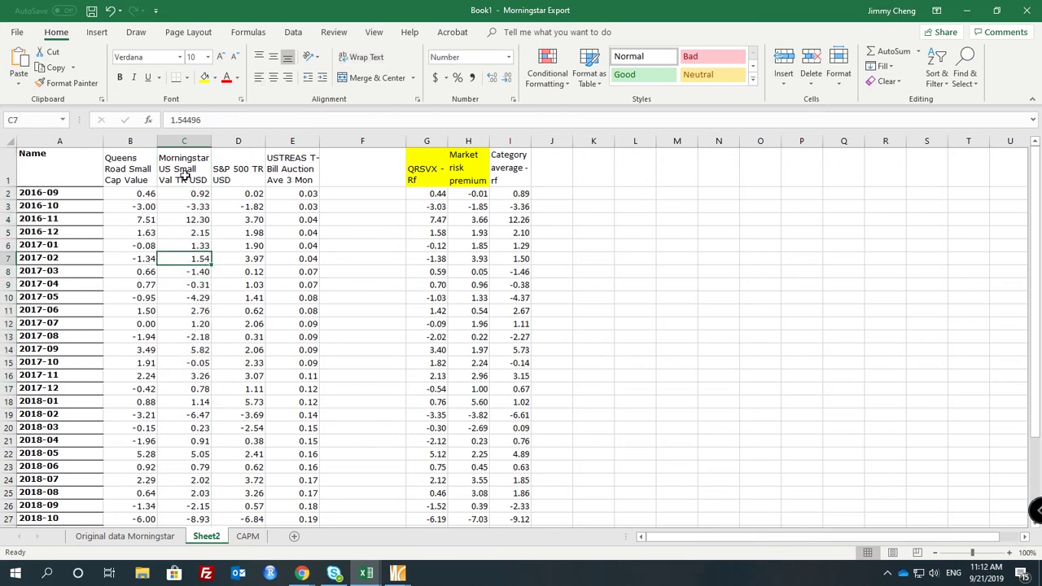
click(184, 173)
click(194, 202)
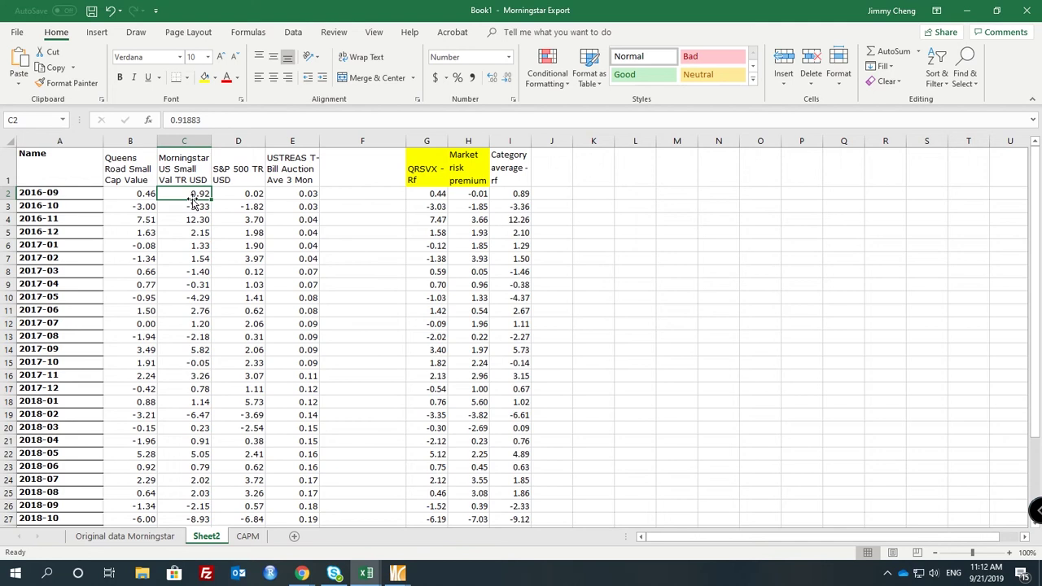
Enter the example numbers 1, 2 and 3 down cells N7 to N9 of Sheet2
click(704, 255)
text(1)
key(Return)
text(2)
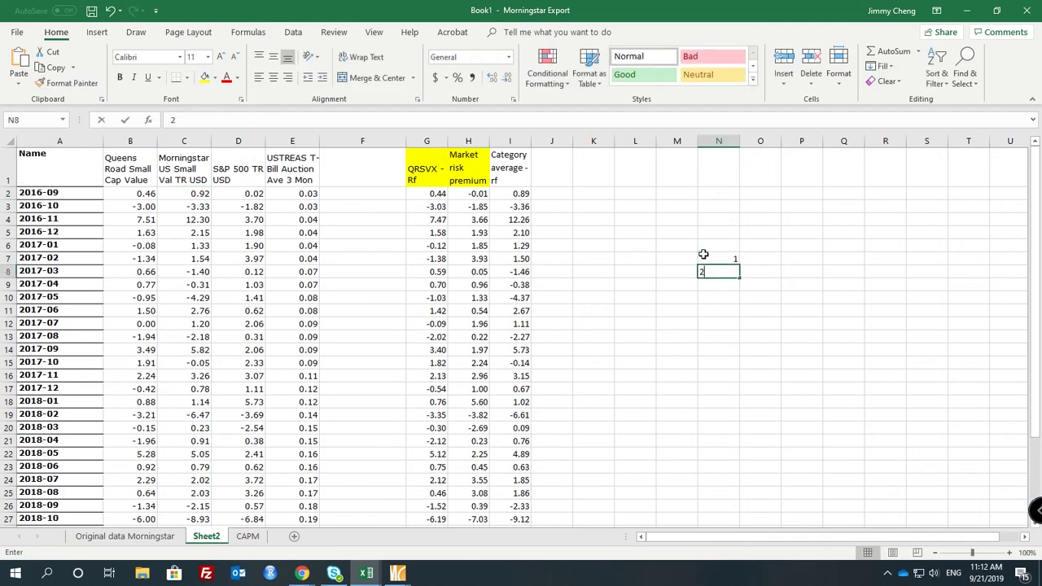
key(Return)
text(3)
key(Return)
Enter 100, 20 and 30 in cells O7 to O9 beside the example numbers
click(704, 254)
key(Right)
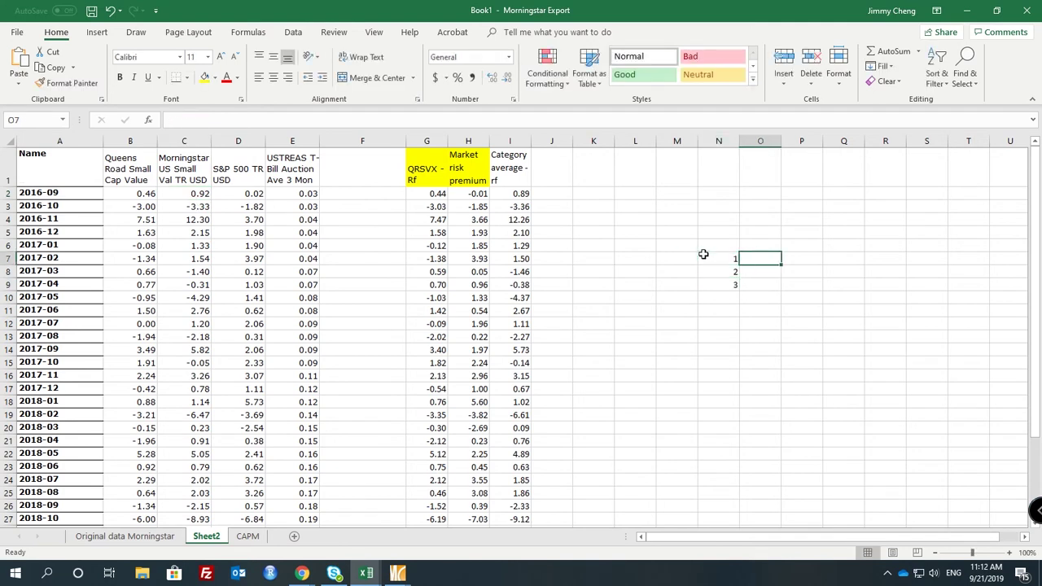
text(100)
key(Return)
text(20)
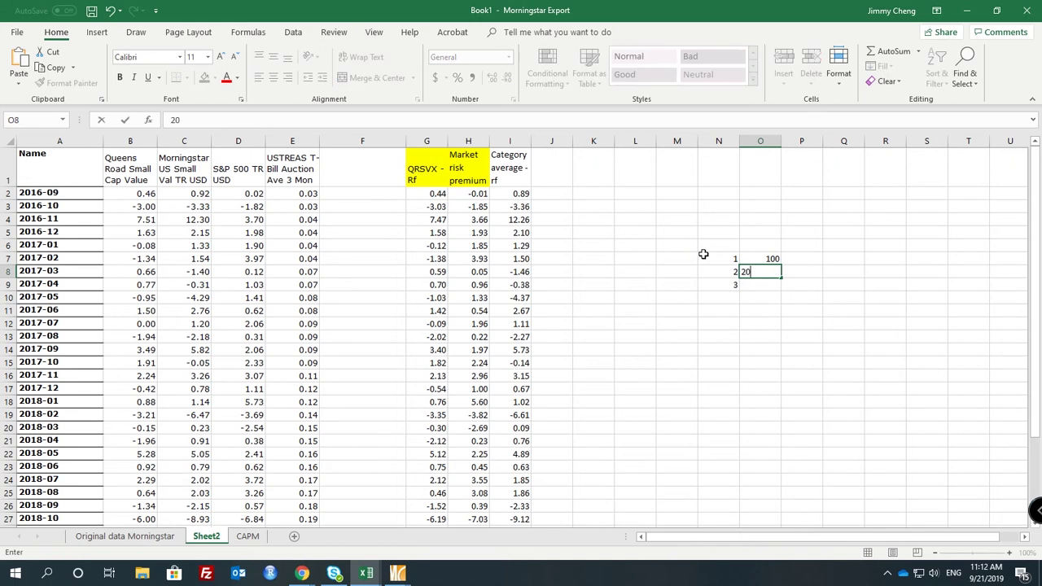
key(Return)
text(30)
key(Return)
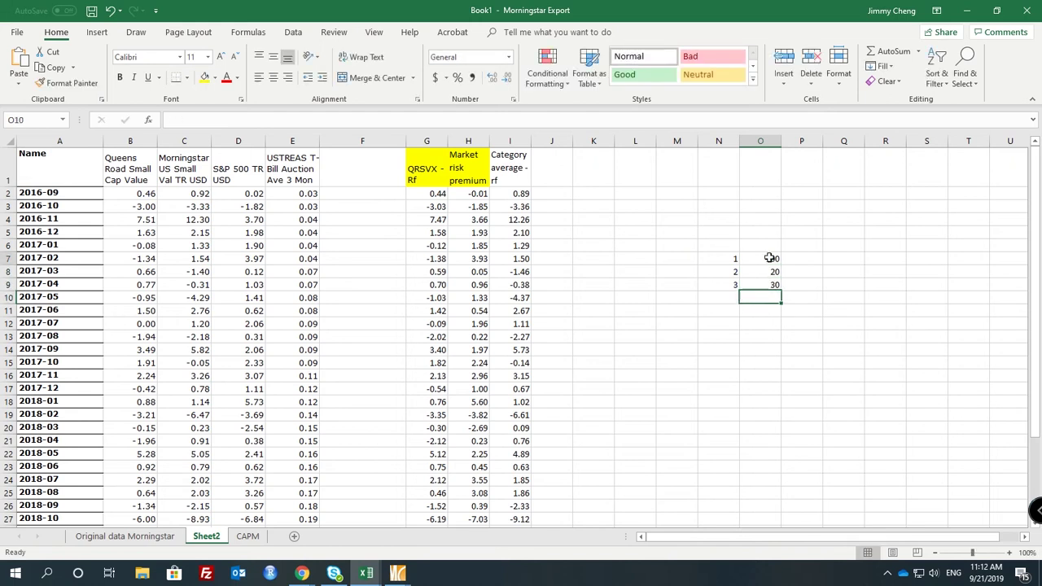
Format the example amounts in O7 to O9 as dollar values in accounting format
drag(772, 259, 768, 283)
click(435, 77)
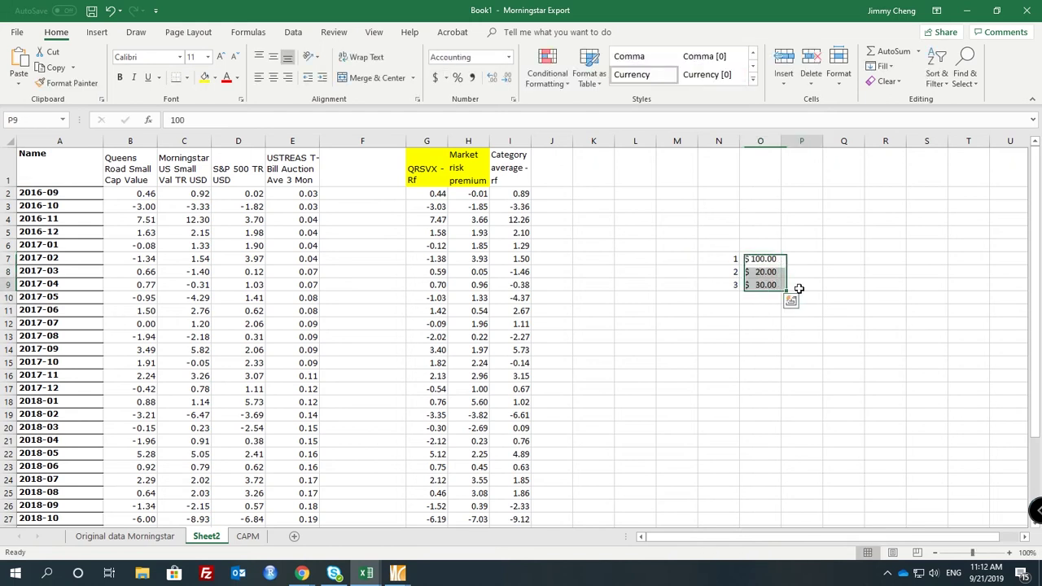
click(753, 258)
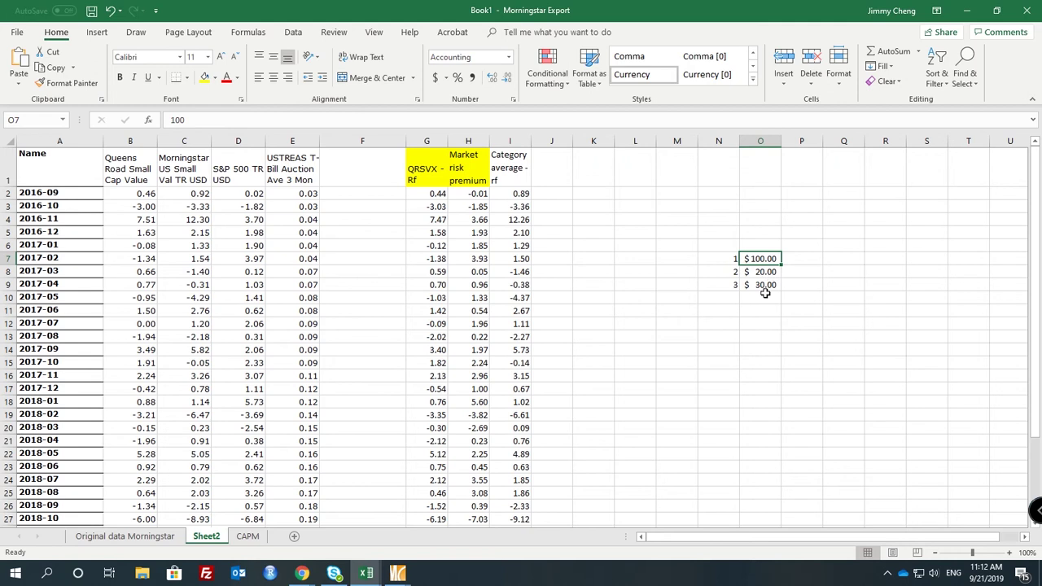
click(766, 282)
Enter the example returns 3%, 2% and 5% in cells P7 to P9
click(797, 260)
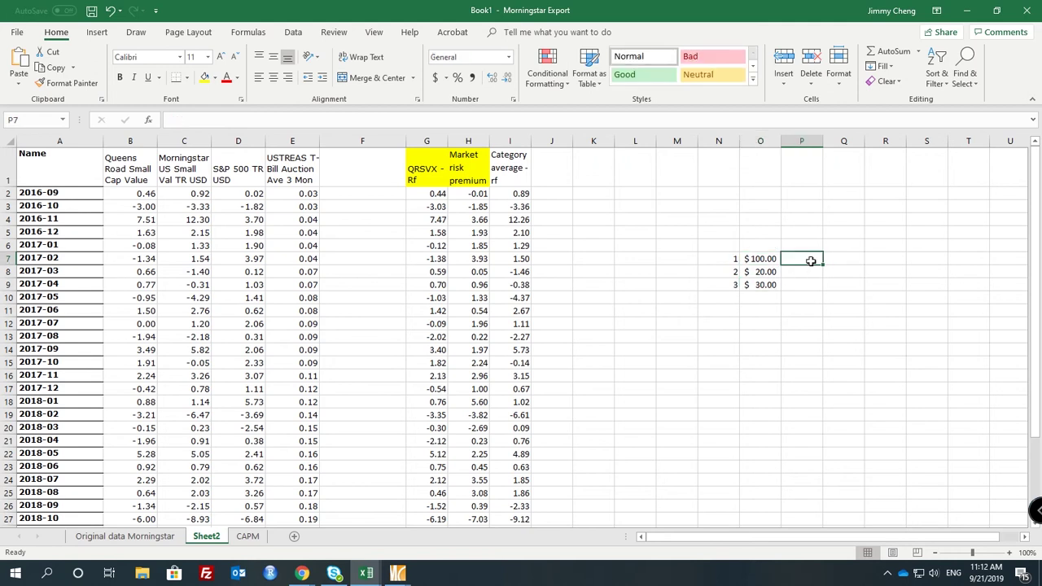
text(1%)
key(Return)
text(2%)
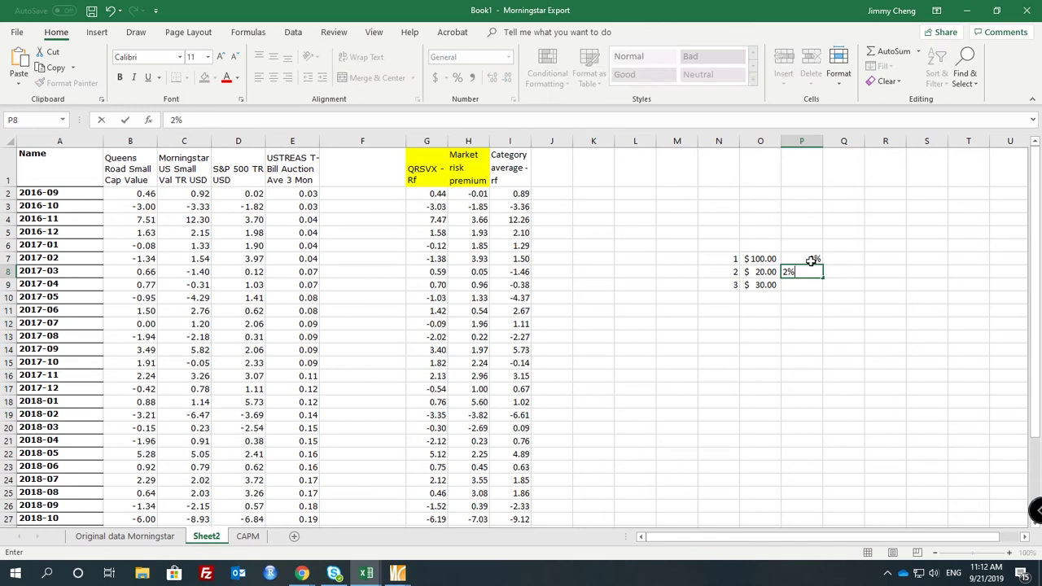
key(Return)
text(5%)
key(Return)
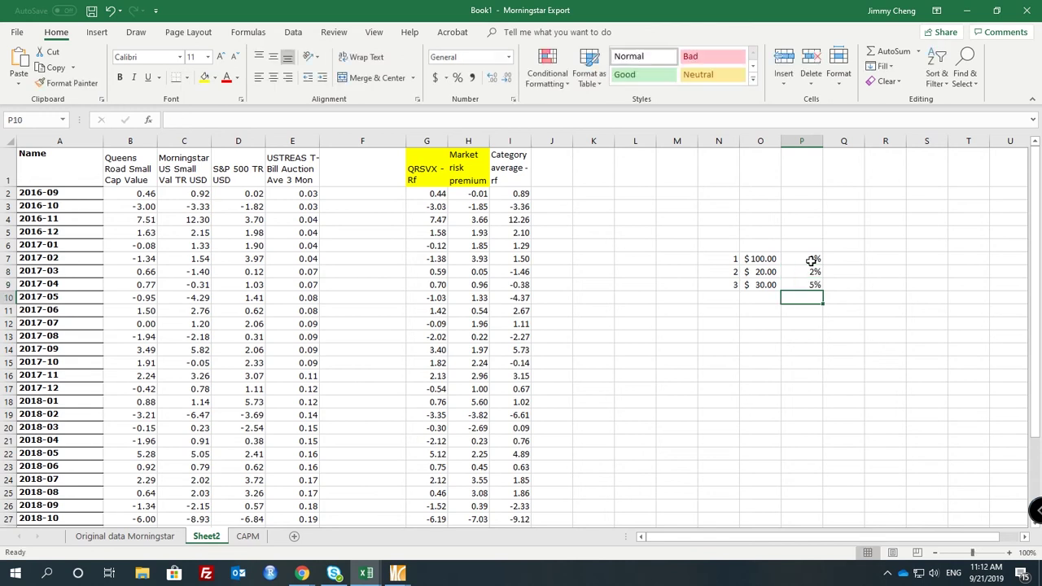
Average the three returns in P10 with =AVERAGE(P7:P9) and format the result as a percentage with two decimals
drag(812, 259, 809, 285)
click(810, 298)
text(=average()
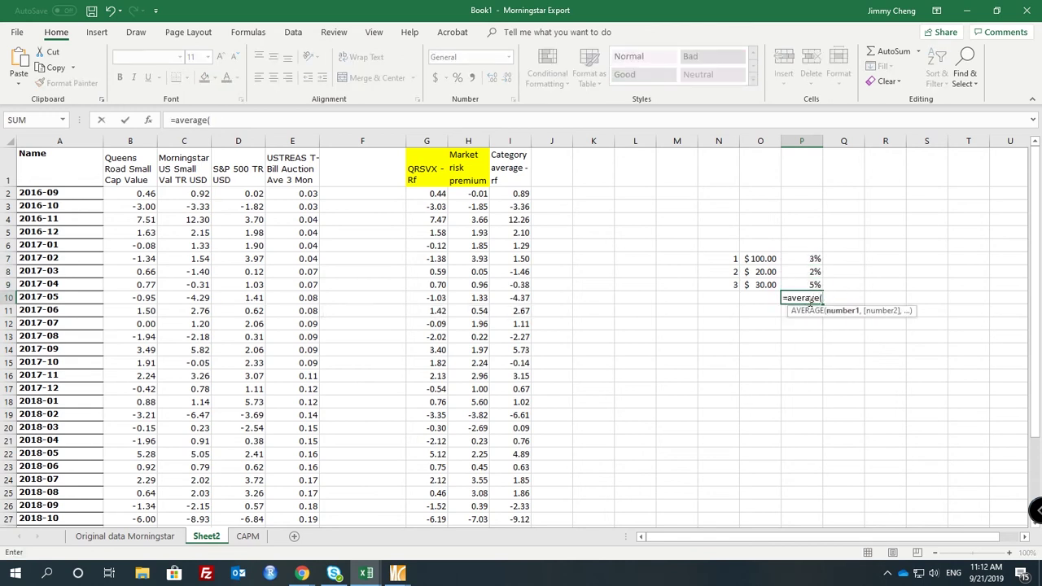
drag(812, 259, 812, 285)
key(Return)
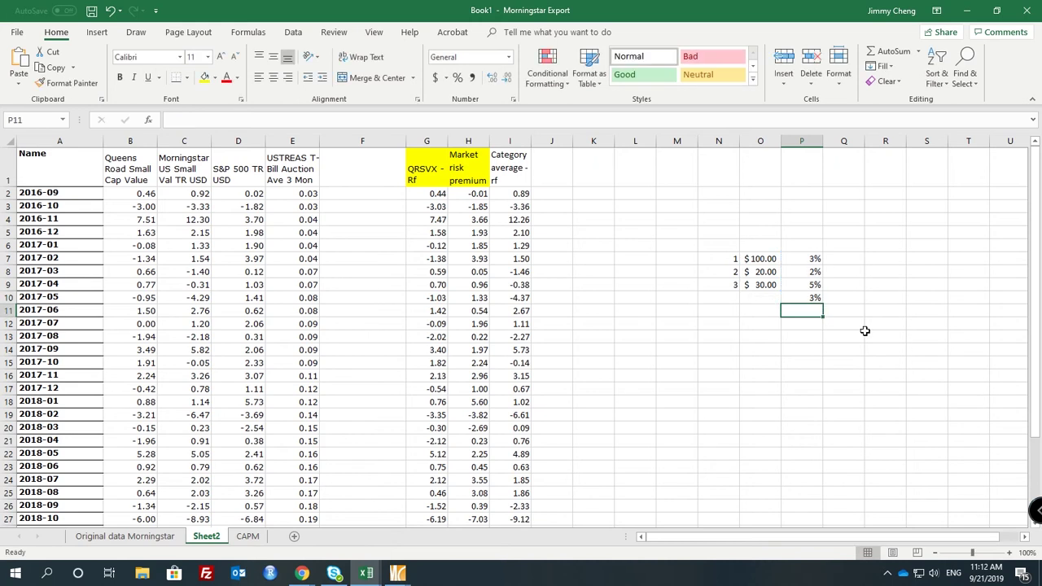
click(811, 297)
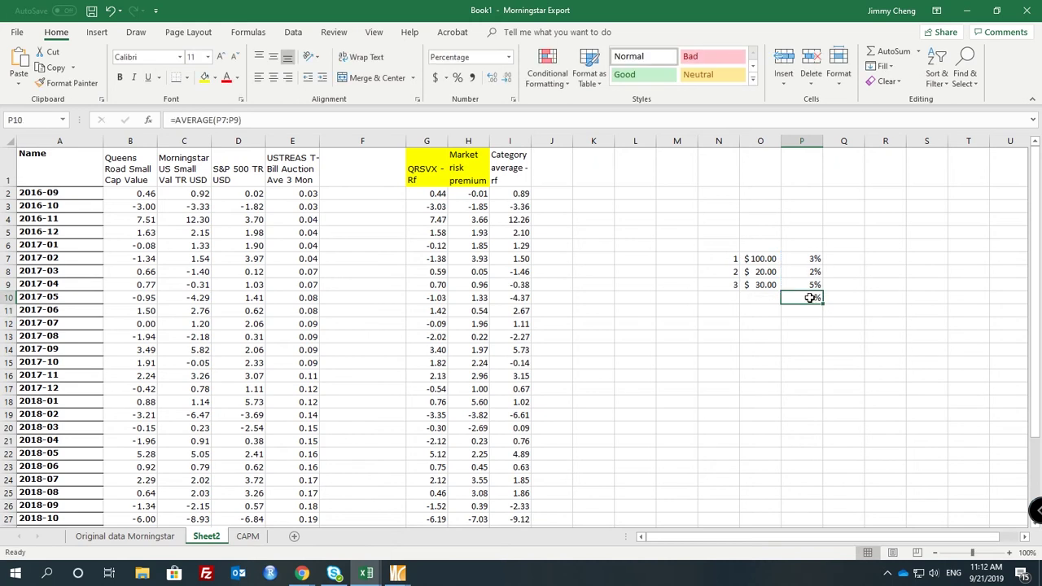
click(459, 79)
click(492, 77)
click(491, 78)
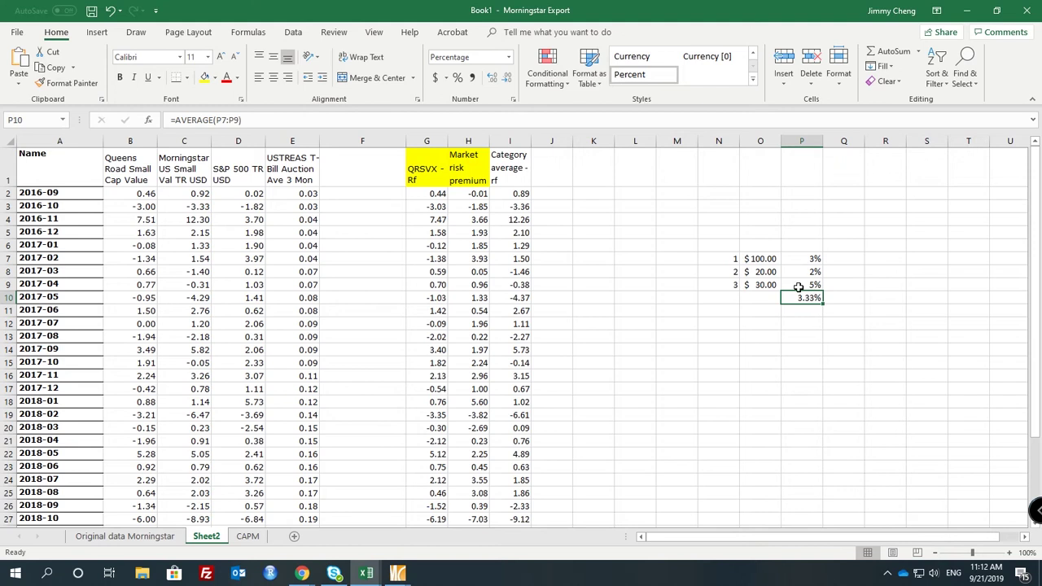
Label O10 "equal weight" and O11 "value weight", widening column O to fit the text
click(752, 298)
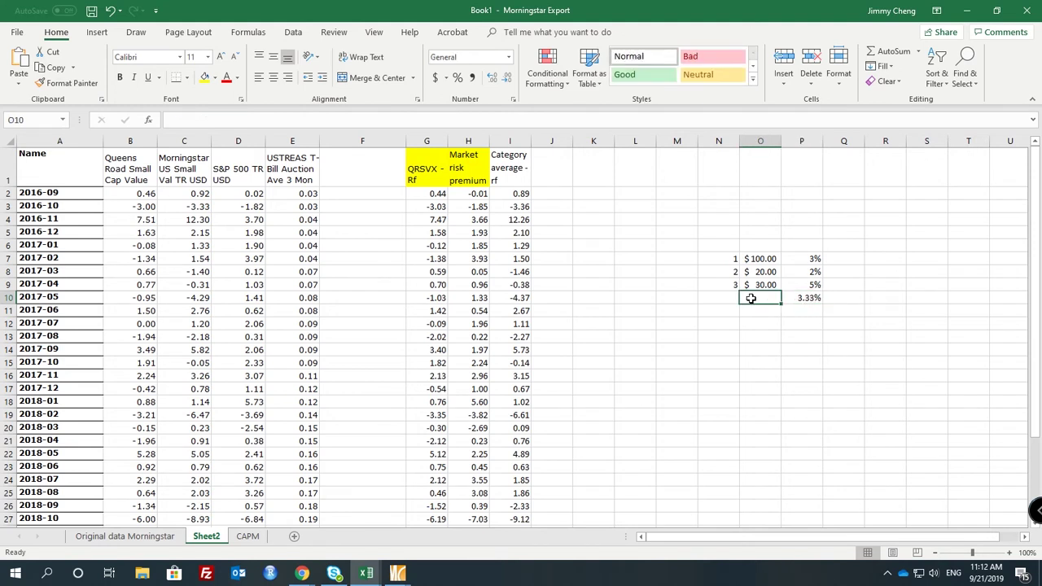
text(equal weight)
key(Return)
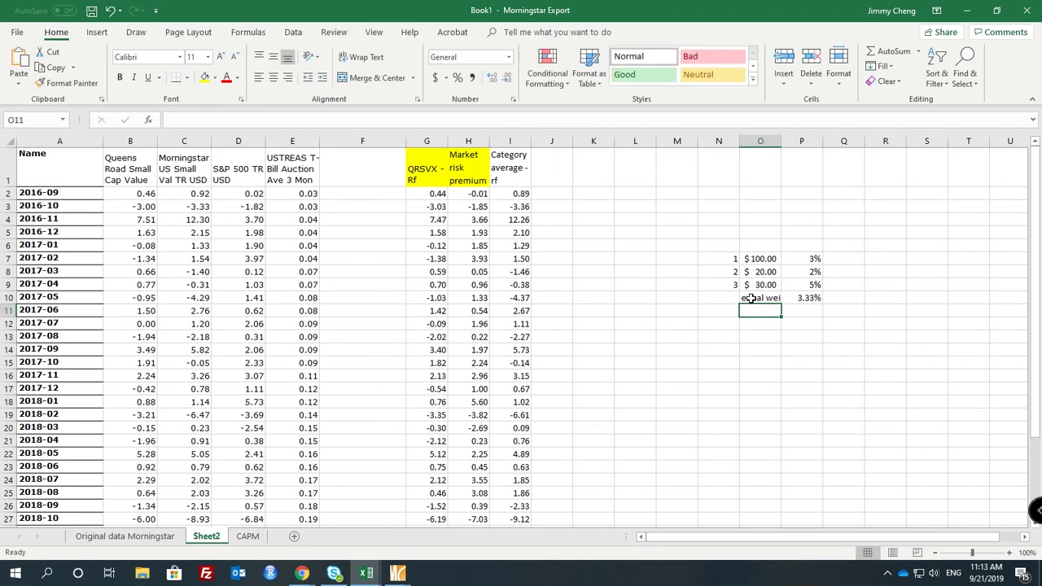
drag(779, 140, 823, 141)
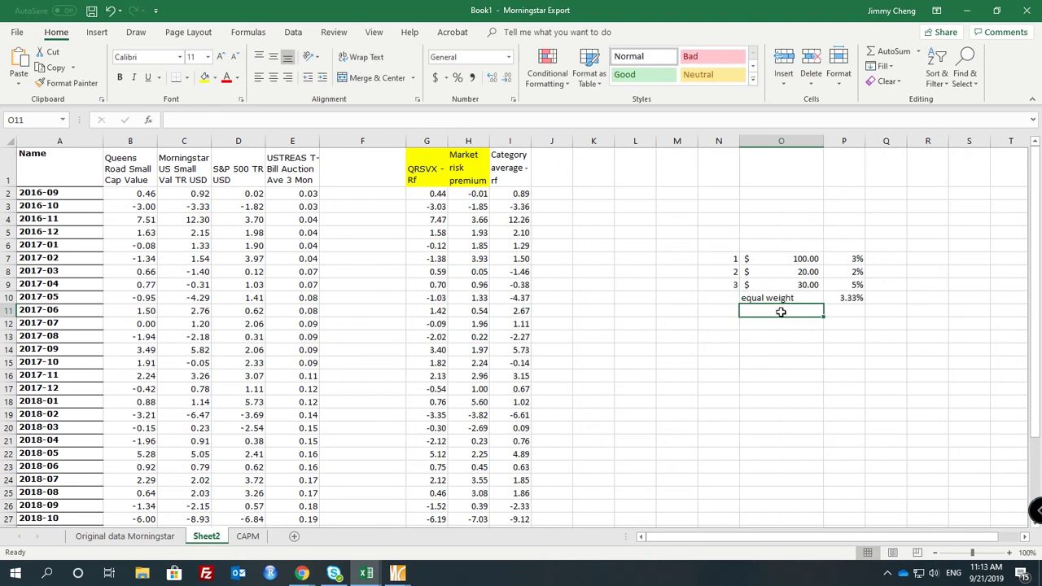
text(value weight\)
key(Return)
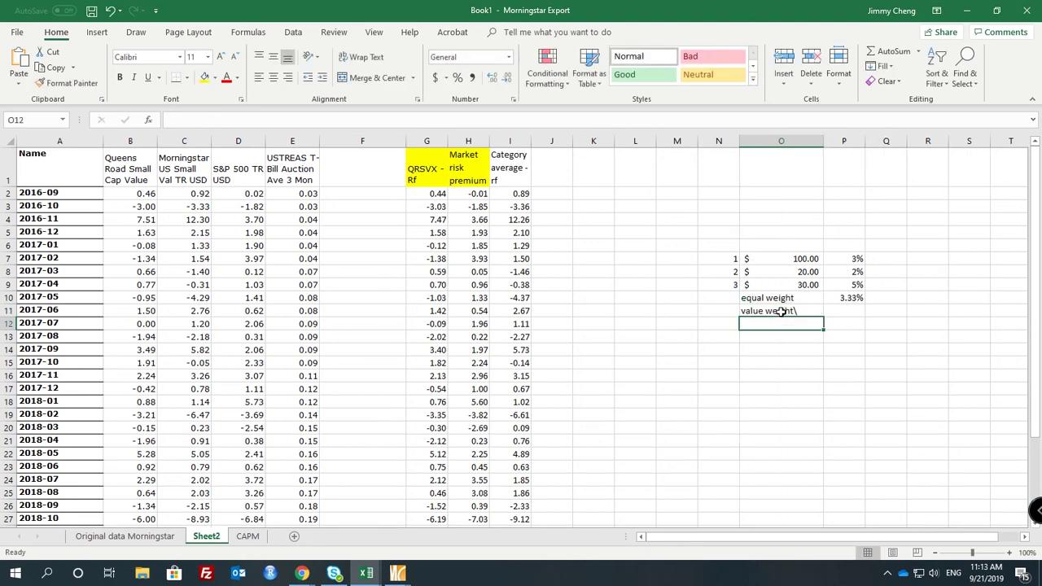
double_click(795, 312)
key(BackSpace)
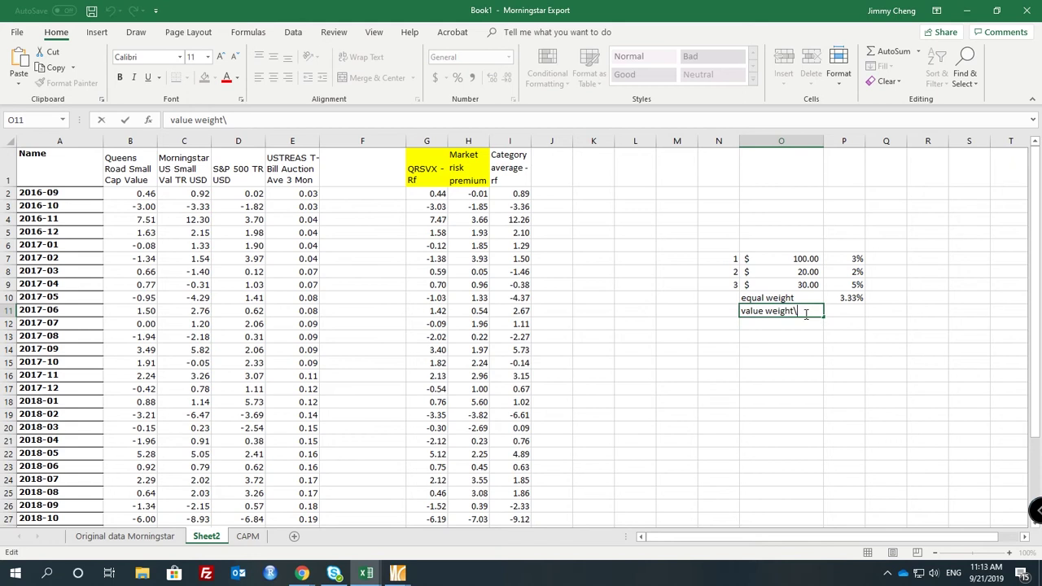
key(Return)
Total the dollar amounts of O7 to O9 in cell O12 with the SUM function
drag(803, 261, 853, 259)
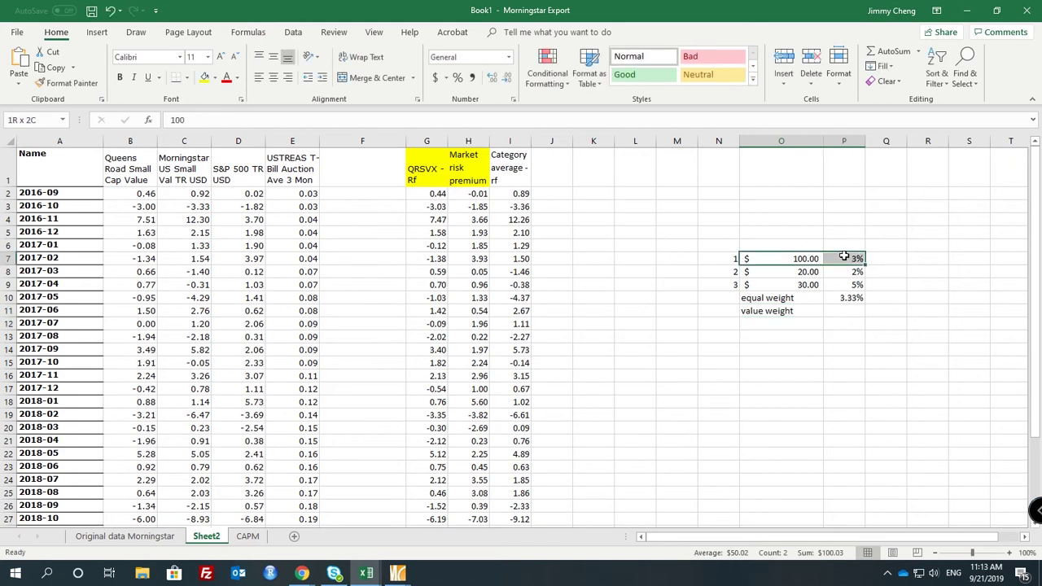
click(852, 259)
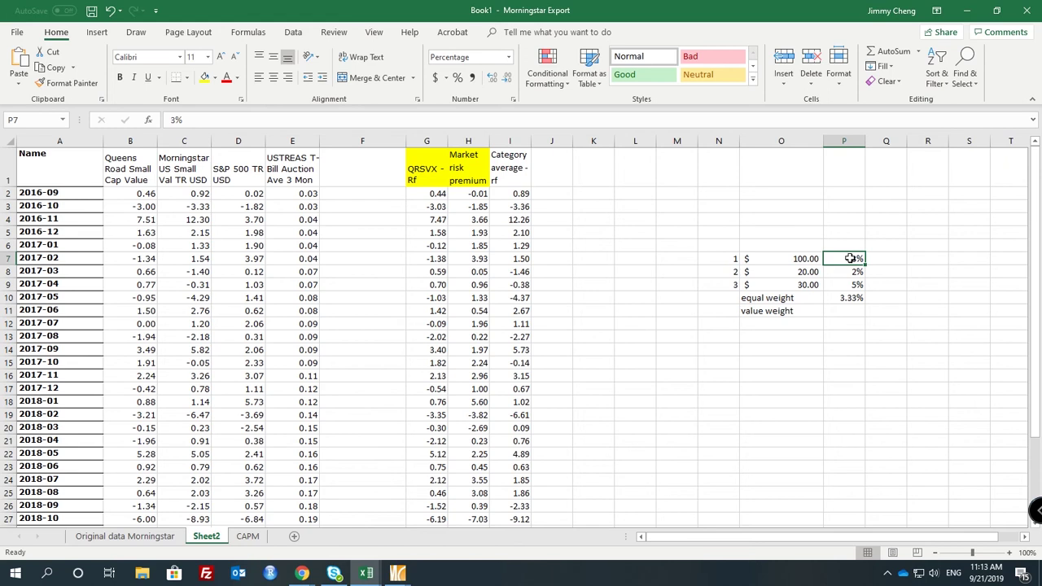
drag(804, 260, 857, 258)
click(795, 322)
text(=sum()
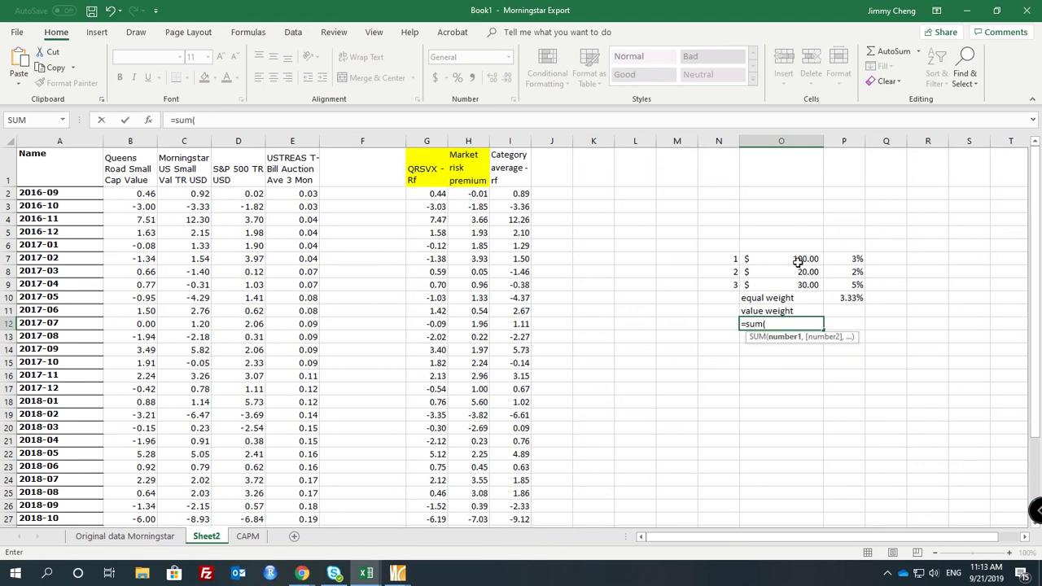
drag(798, 262, 798, 283)
key(Return)
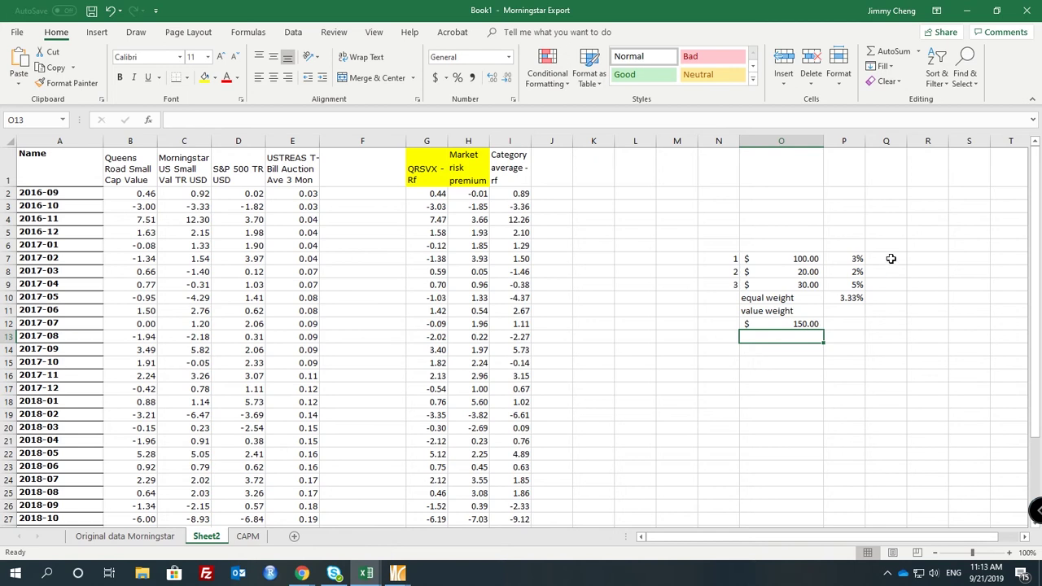
Calculate each amount's weight in Q7 with =O7/$O$12 and copy the formula to Q8 and Q9
click(892, 259)
text(=)
key(Left)
key(Left)
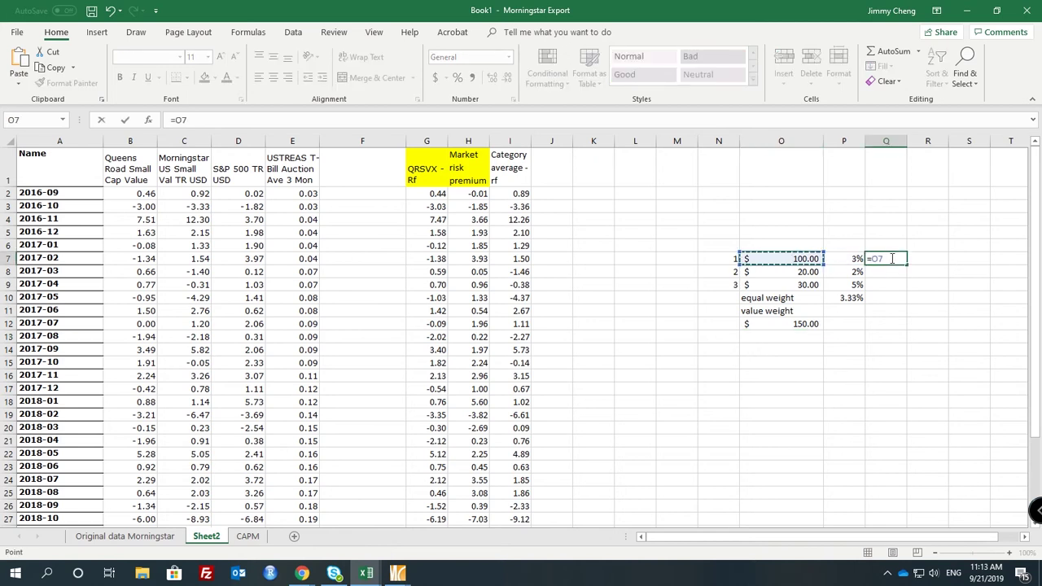
text(/)
click(802, 326)
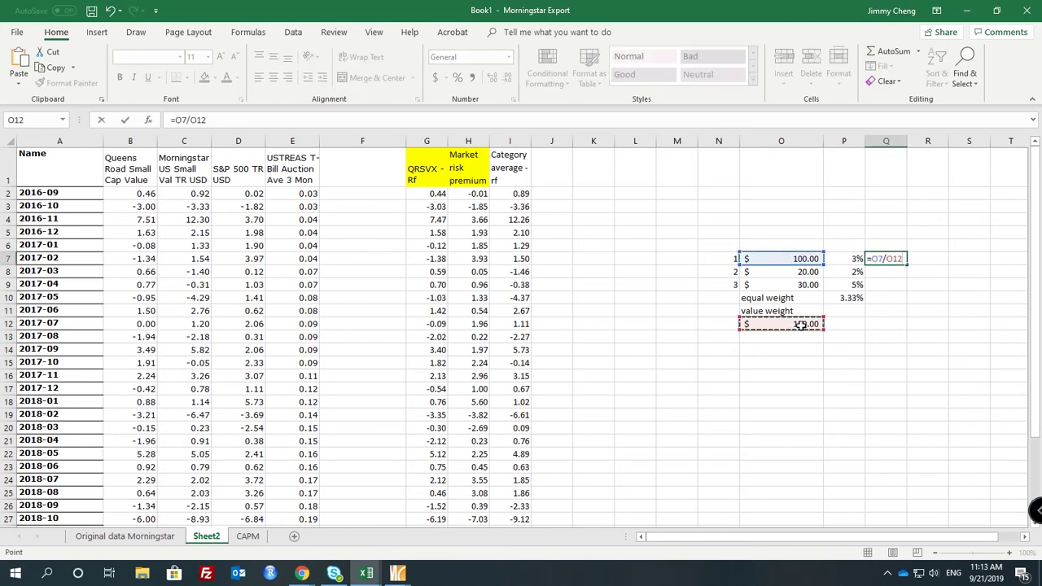
key(F4)
key(ctrl+Return)
key(ctrl+c)
key(Down)
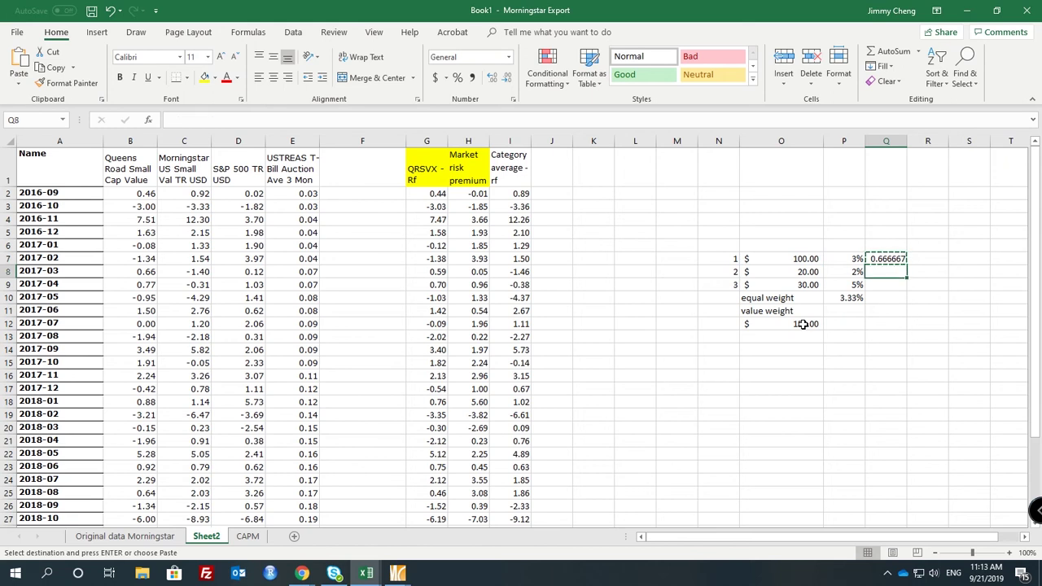
key(ctrl+v)
key(Down)
key(ctrl+v)
Calculate the weighted return in R7 with =P7*Q7 and copy the formula to R8 and R9
key(shift+Up)
key(shift+Up)
key(Up)
key(Up)
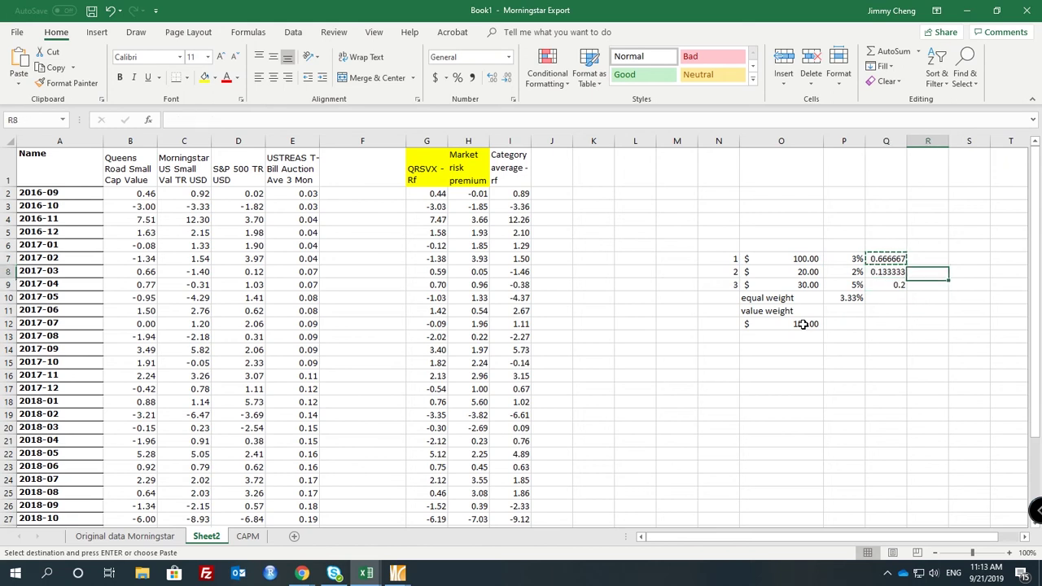
key(Right)
text(=)
key(Left)
key(Left)
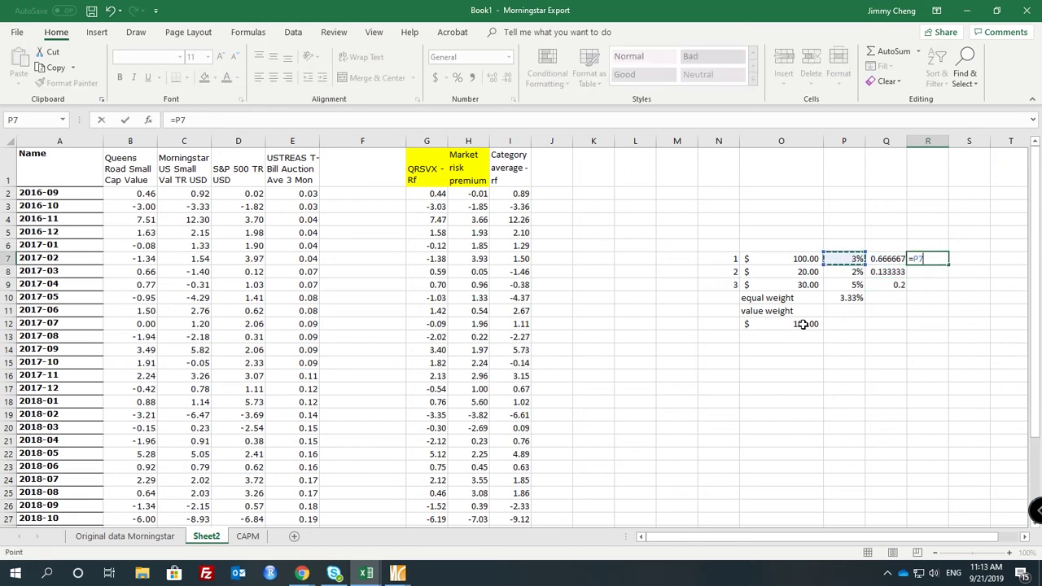
text(*)
key(Left)
key(Return)
key(Up)
key(ctrl+c)
key(Down)
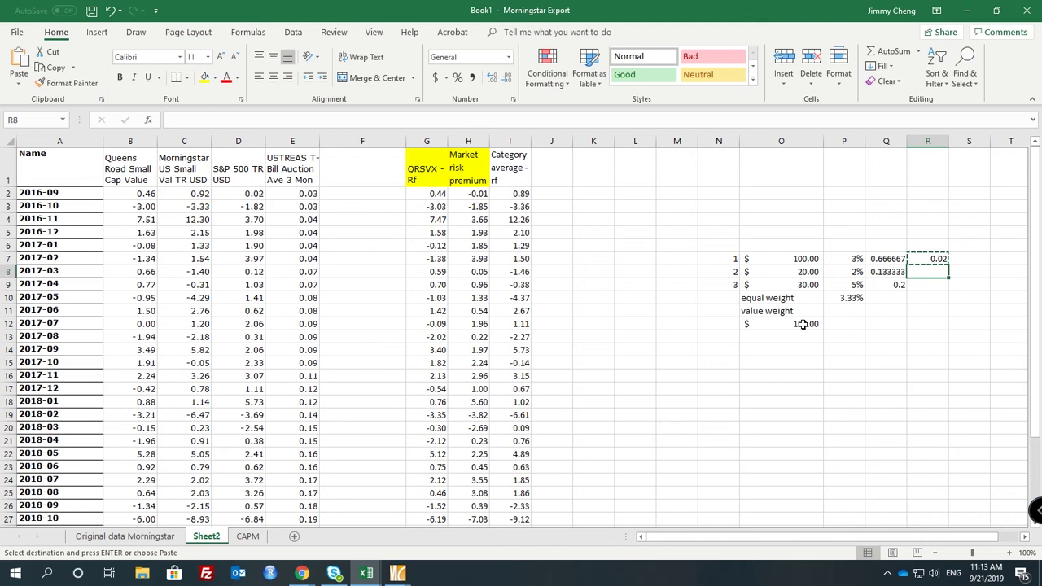
key(ctrl+v)
key(Down)
key(ctrl+v)
key(Down)
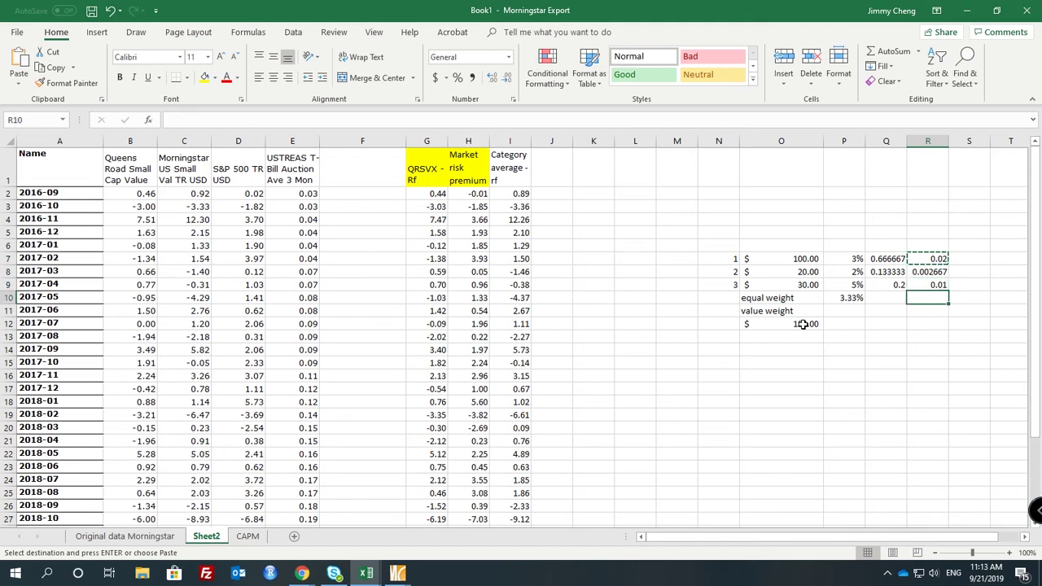
Sum the weighted returns in R10 with =SUM(R7:R9) and label it "value weighted return" in R11
text(=sum()
key(Up)
key(shift+Up)
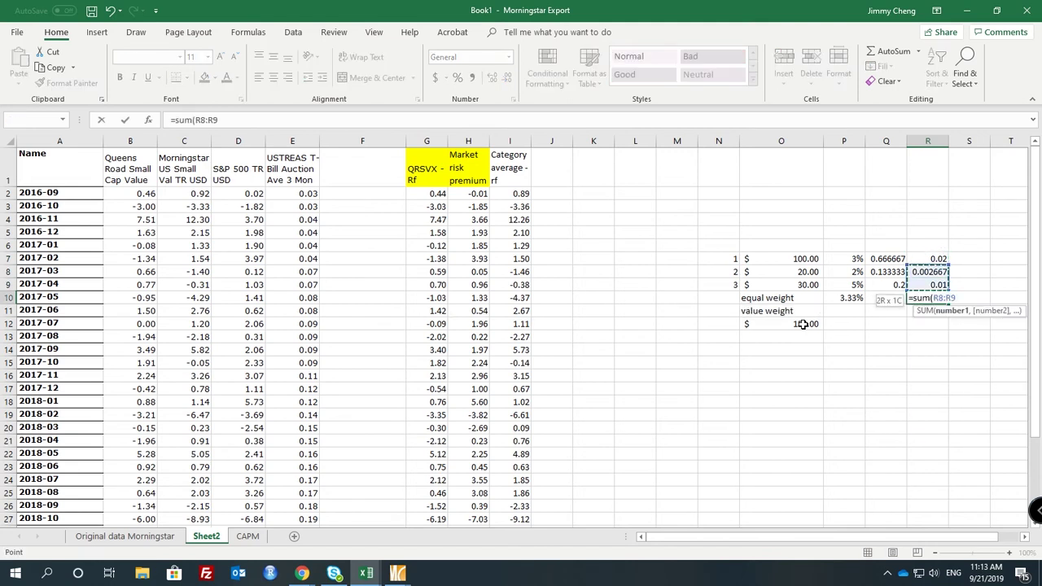
key(shift+Up)
key(Return)
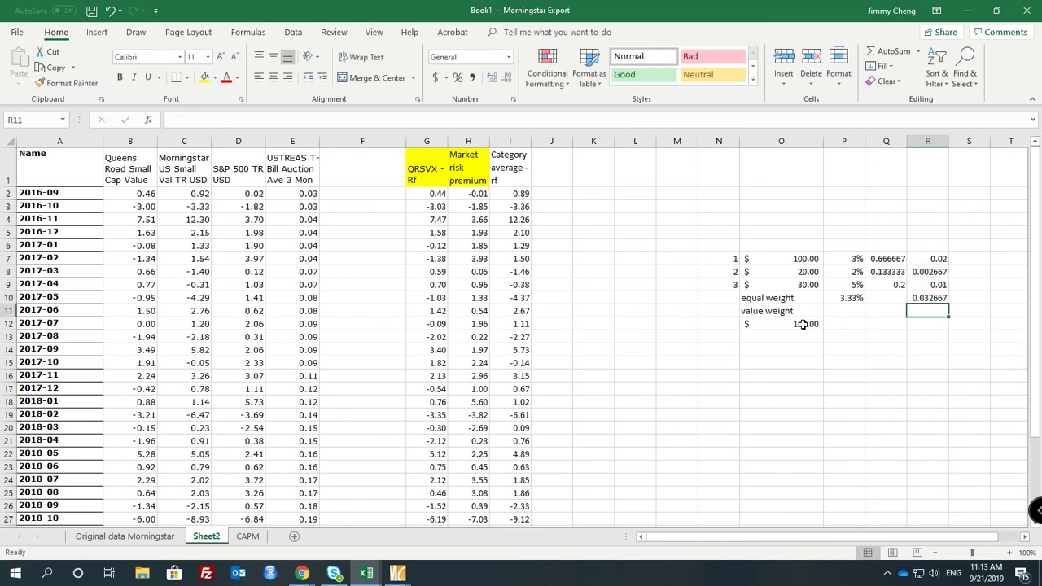
click(893, 295)
click(926, 309)
text(value wei)
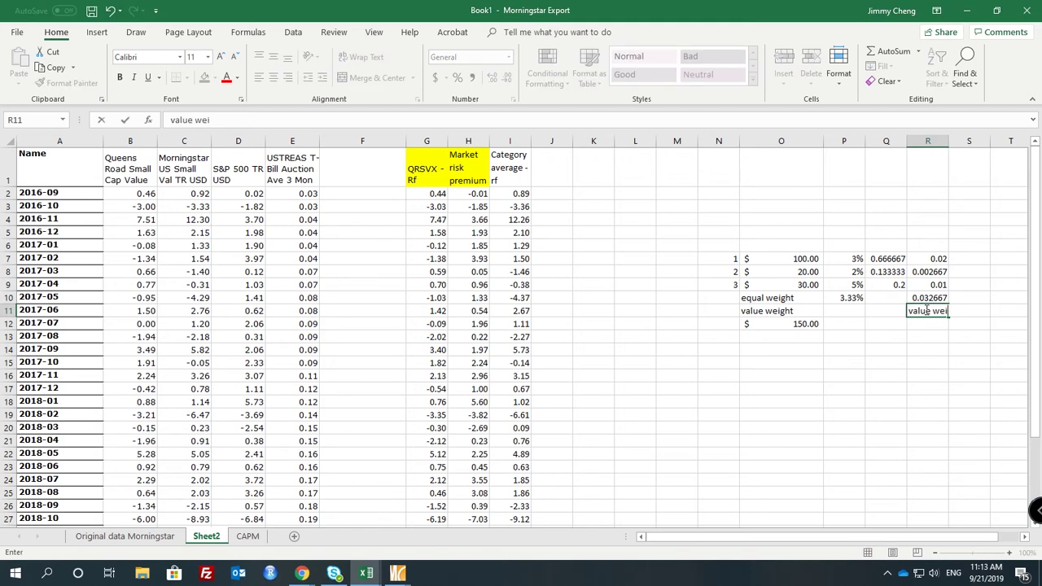
text(ghted return)
key(Return)
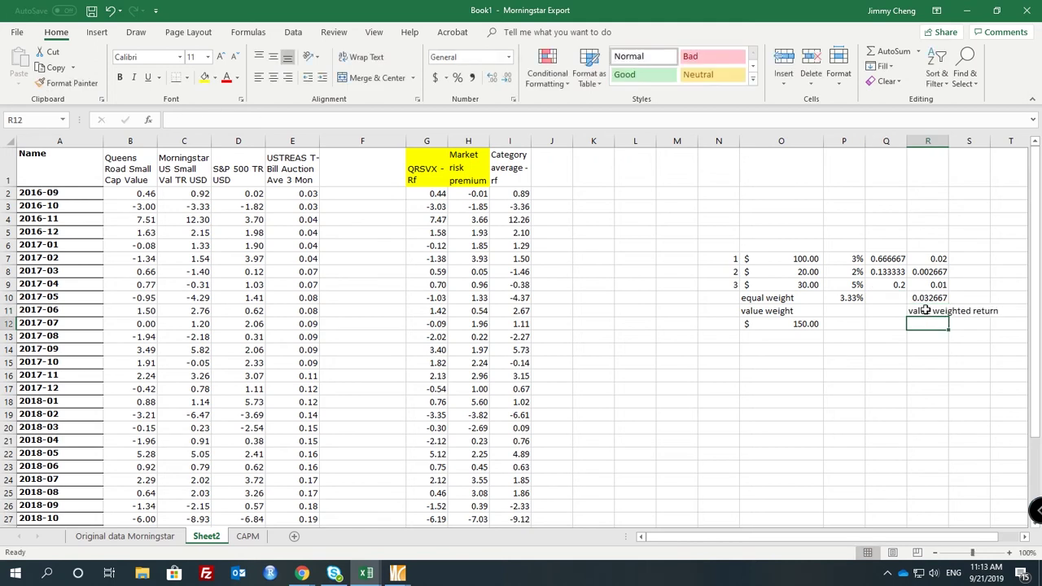
Fill R10, R11 and P10 with yellow and format R10 as a percentage with two decimals
click(928, 310)
drag(937, 299, 937, 312)
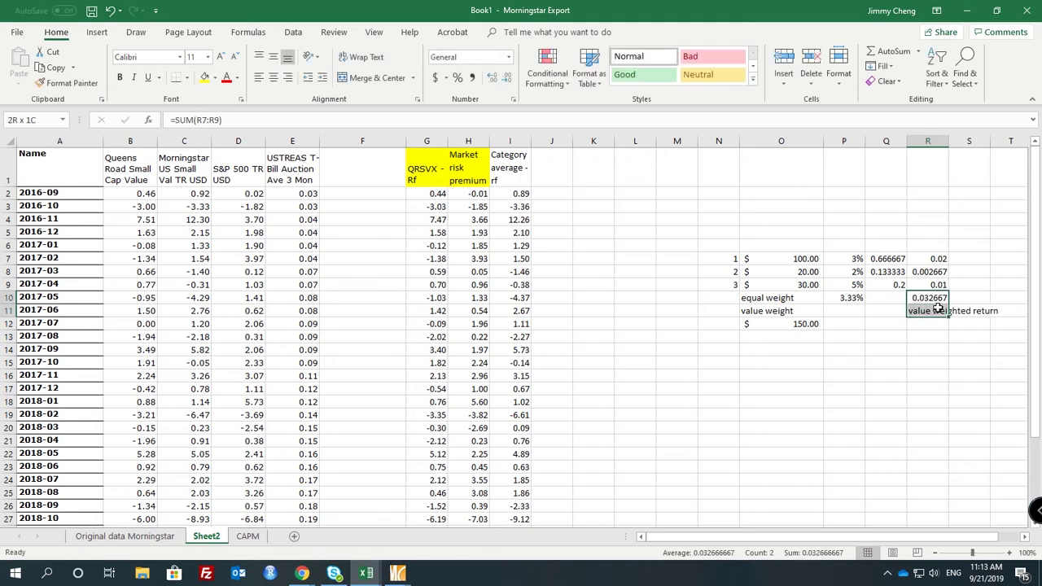
click(206, 79)
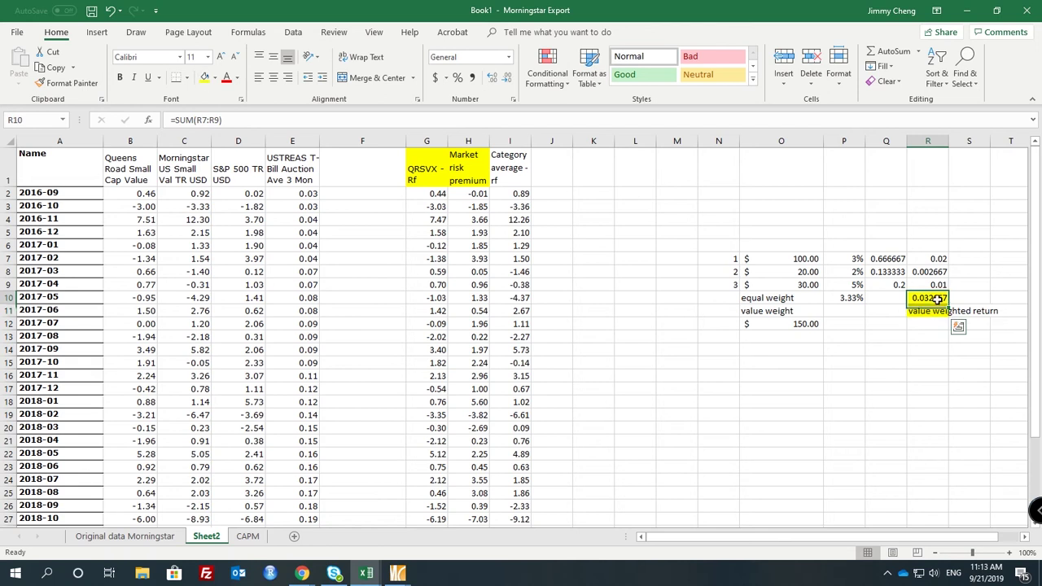
click(457, 78)
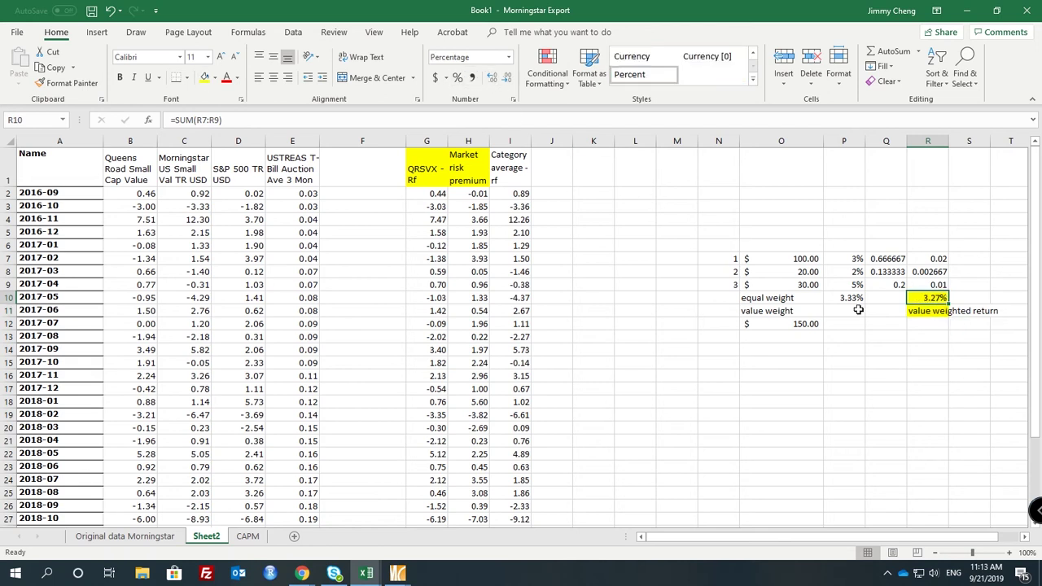
click(203, 79)
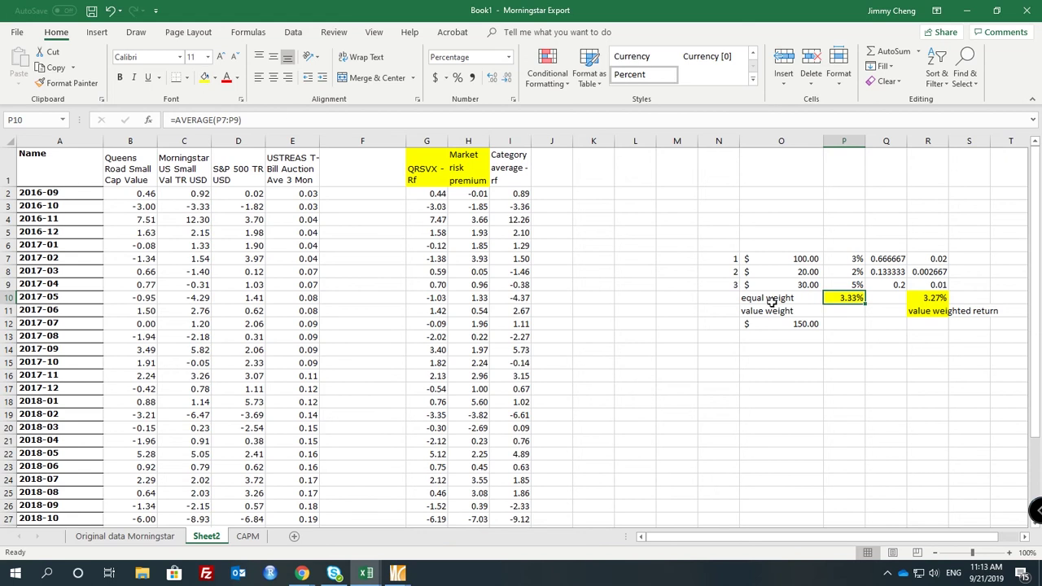
click(775, 300)
drag(720, 257, 994, 347)
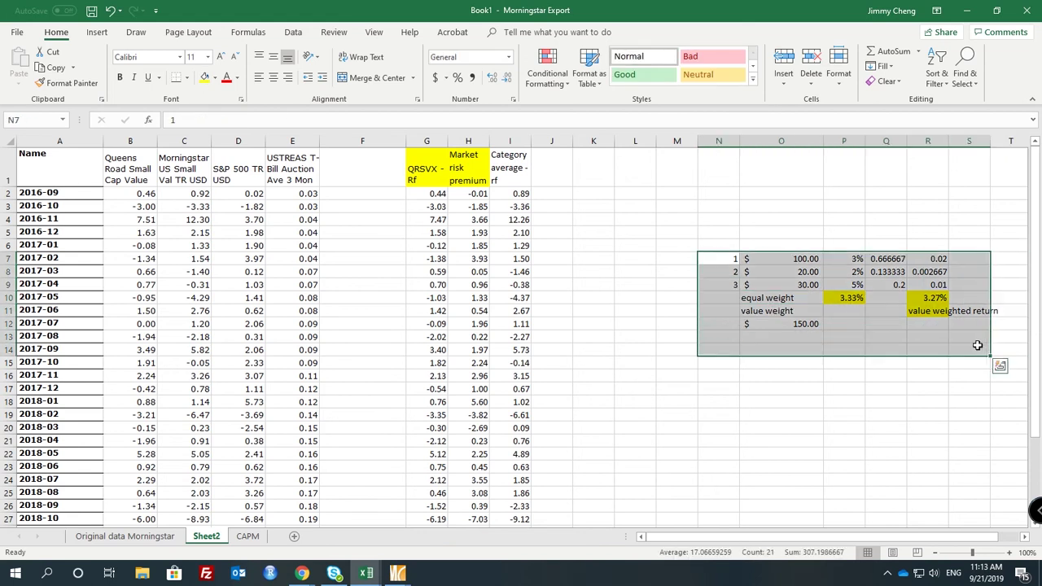
click(844, 333)
click(411, 219)
click(451, 166)
click(362, 199)
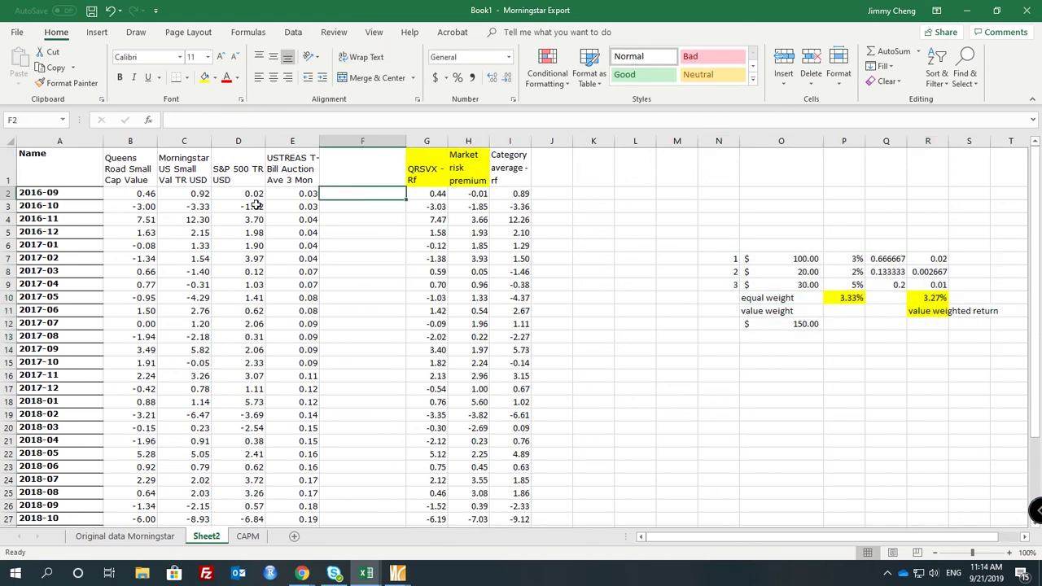
Review the Morningstar US Small Val returns in column C and the category-average excess return formula in column I
drag(195, 170, 195, 247)
click(189, 208)
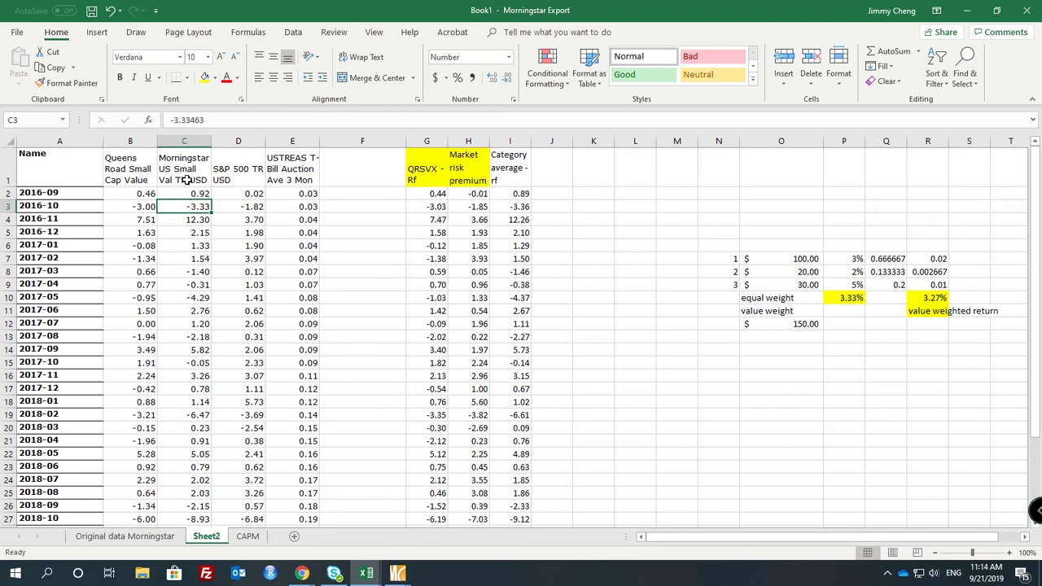
click(191, 187)
click(190, 195)
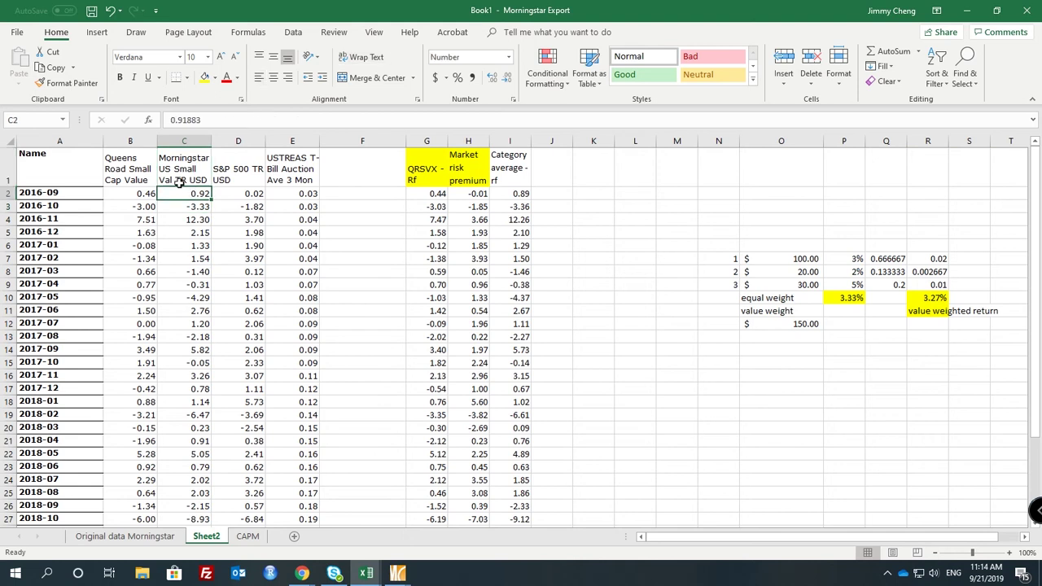
click(472, 184)
click(525, 195)
click(519, 173)
click(516, 202)
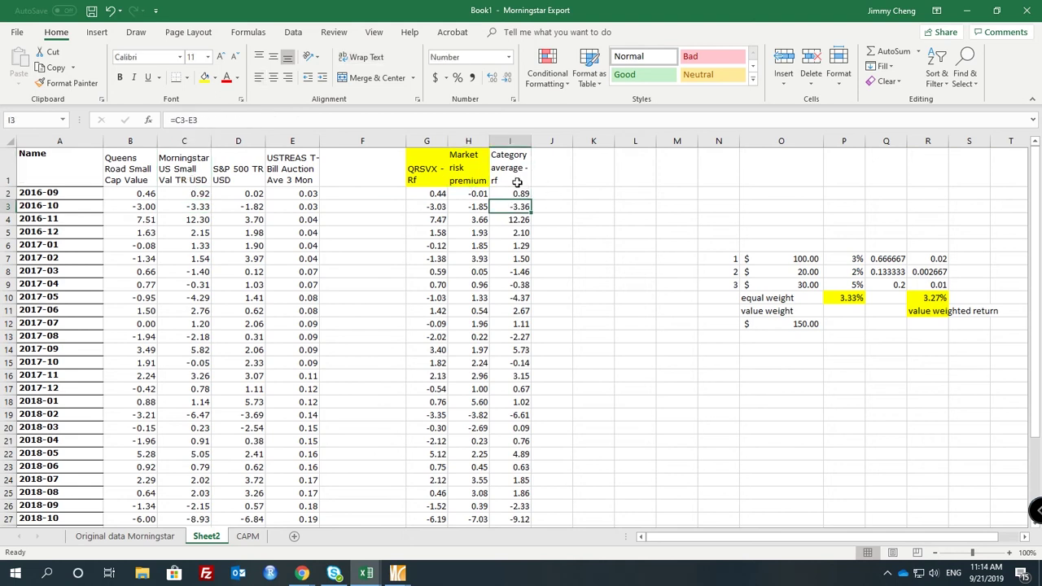
key(Up)
key(Up)
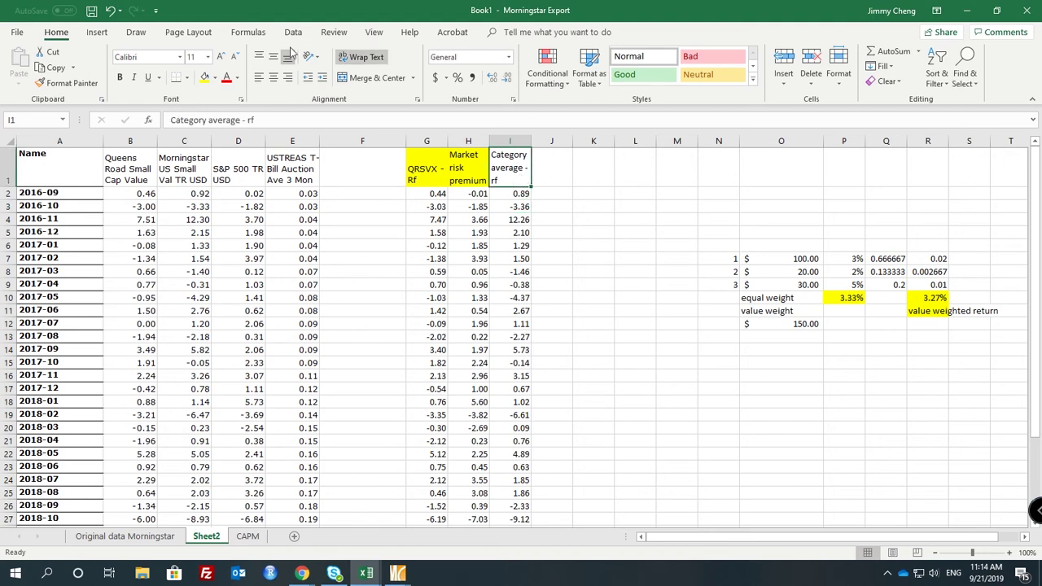
Run a Regression with Y range G1:G37, X range I1:I37 and labels, outputting to a new worksheet
click(291, 35)
click(881, 51)
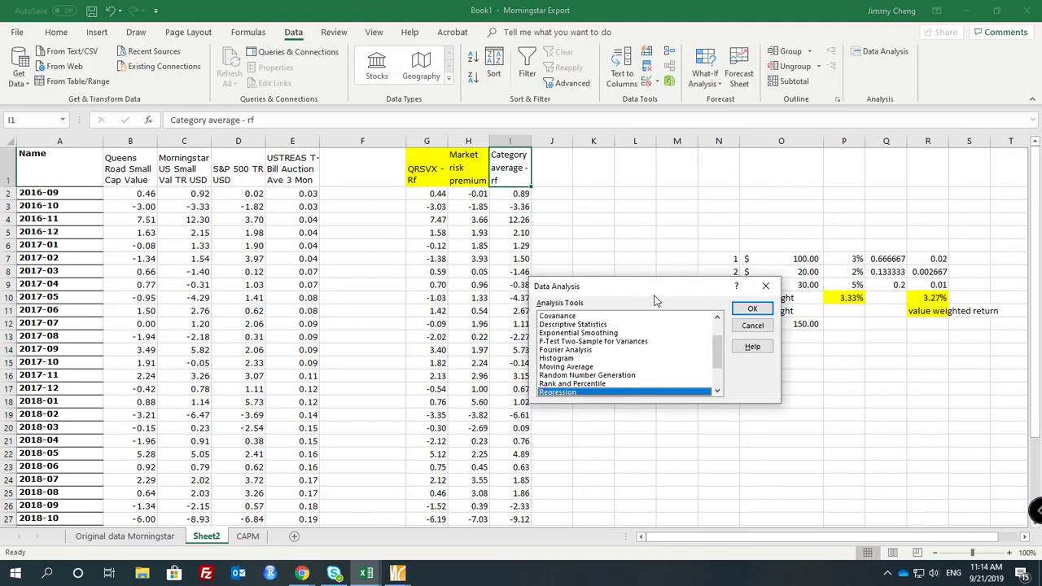
click(751, 310)
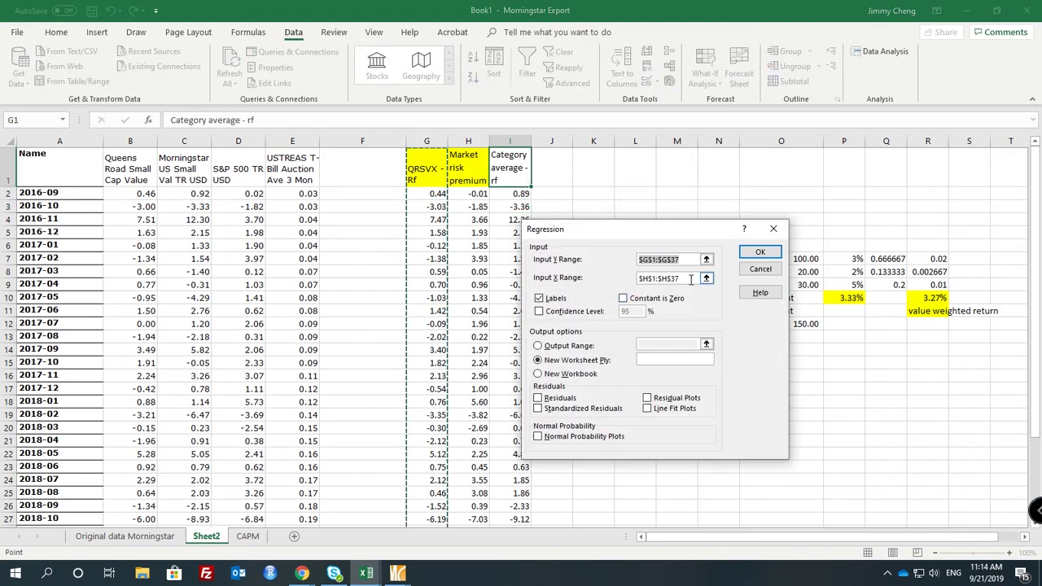
drag(685, 279, 581, 288)
key(BackSpace)
click(520, 169)
drag(519, 168, 510, 492)
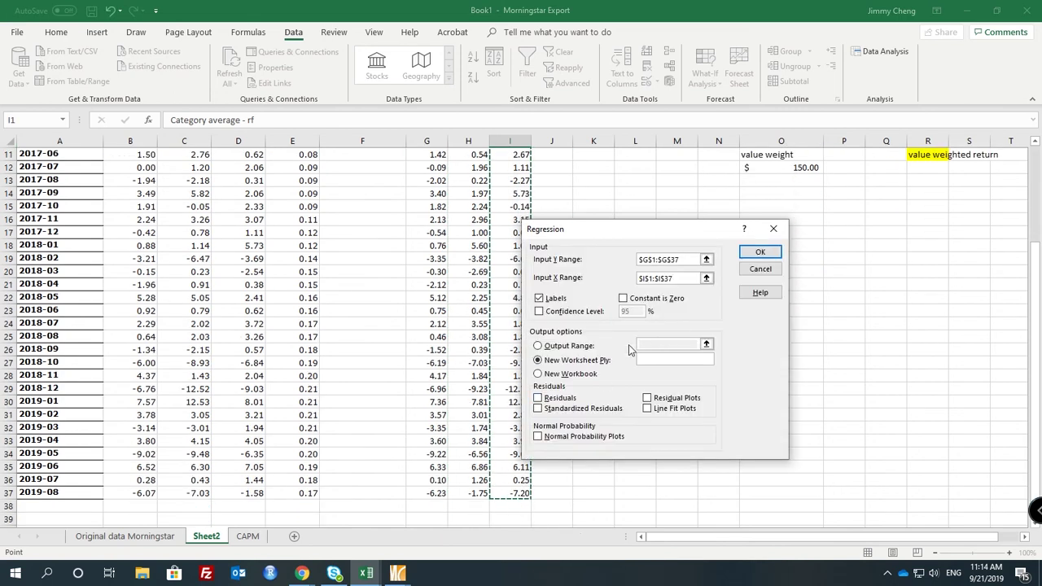
click(761, 253)
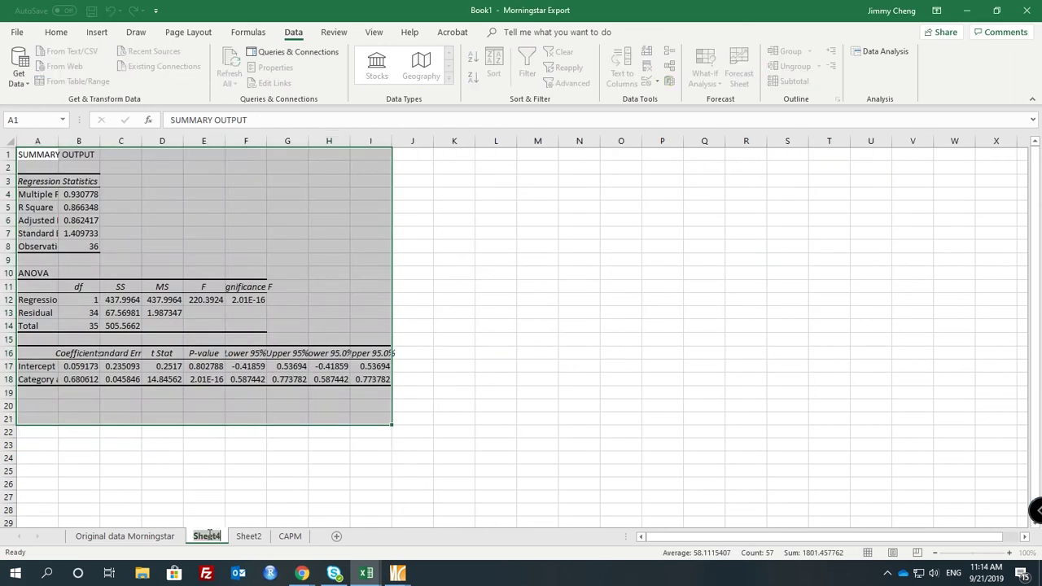
Rename the regression output sheet as "Category regression" and move it after the CAPM sheet
double_click(207, 537)
text(dat)
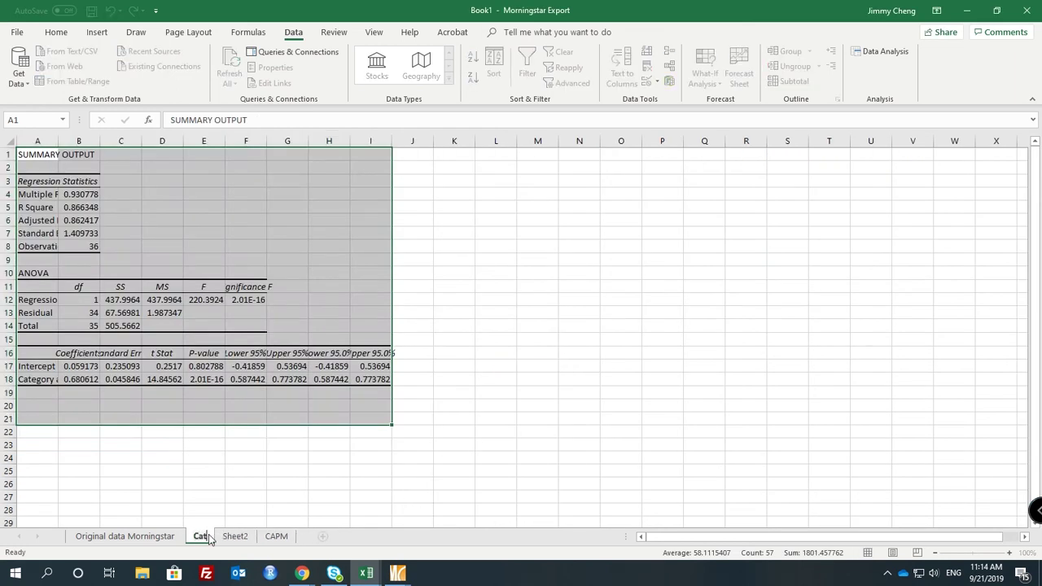
text(egory regression)
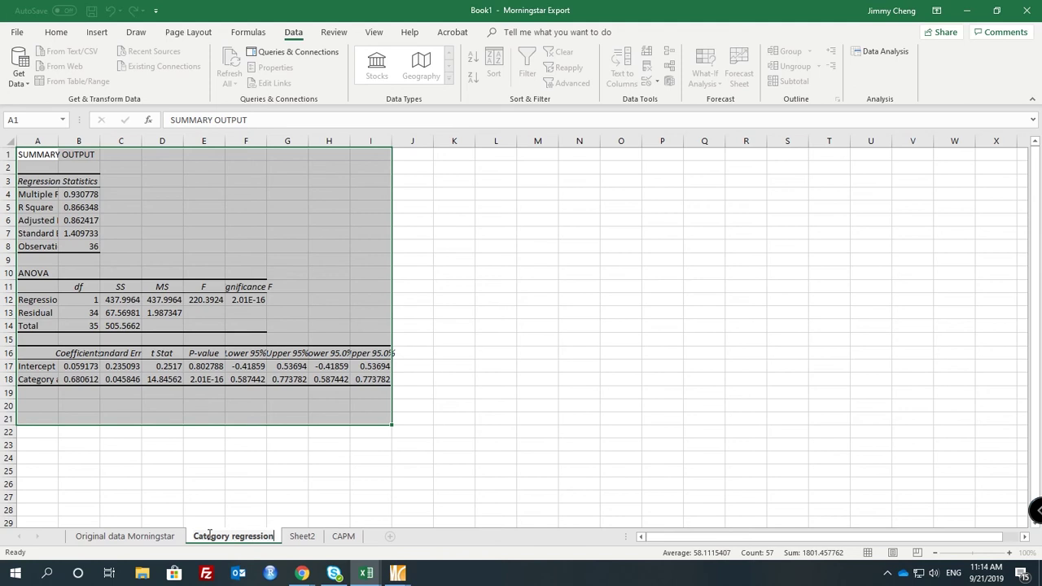
key(Return)
drag(213, 539, 352, 546)
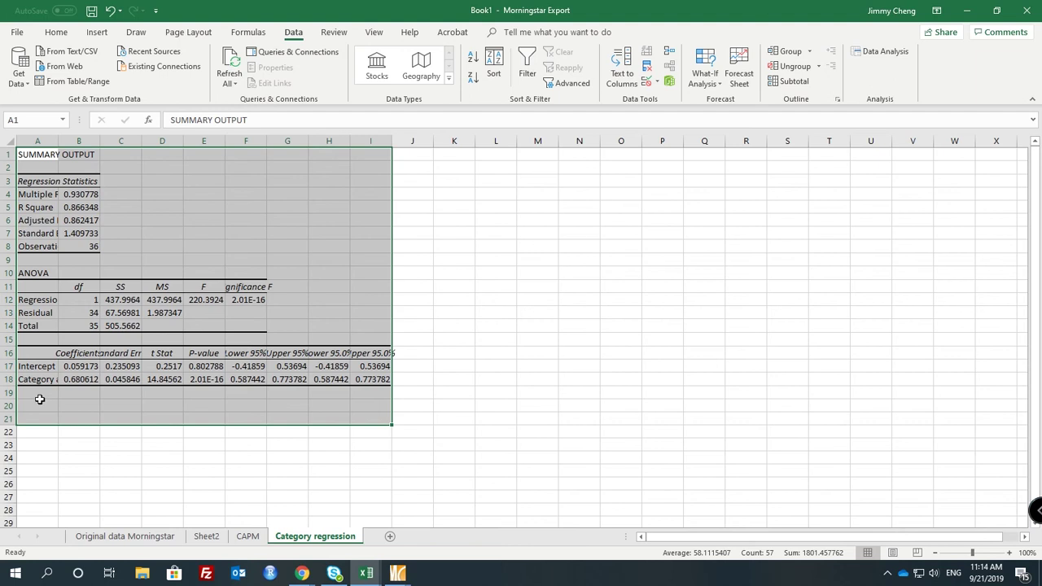
Label the coefficient rows "alpha" in A17 and "Beta" in A18, and autofit column A
click(37, 366)
text(alpha)
key(Return)
text(Beta)
key(Return)
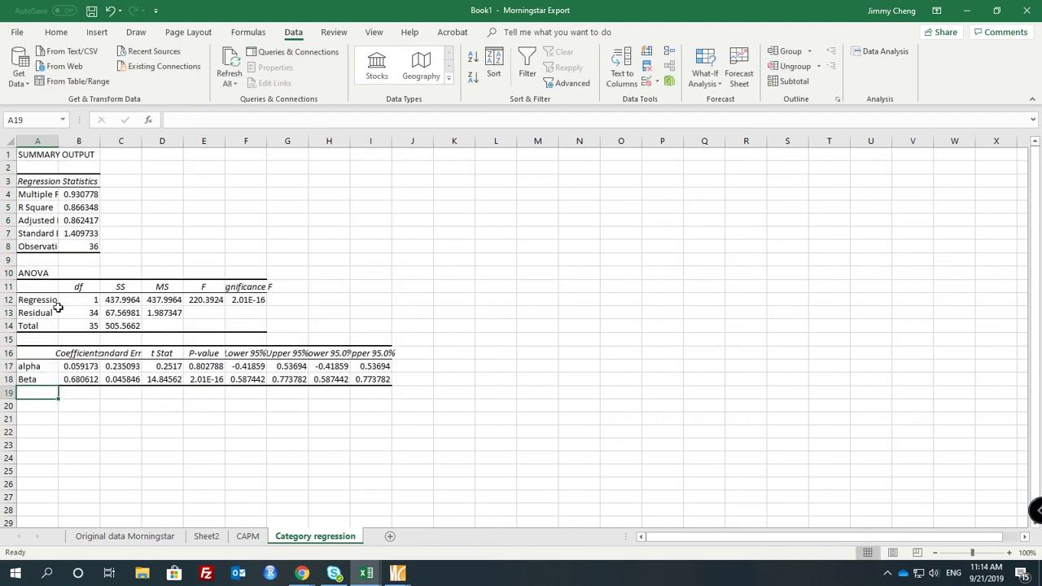
double_click(58, 141)
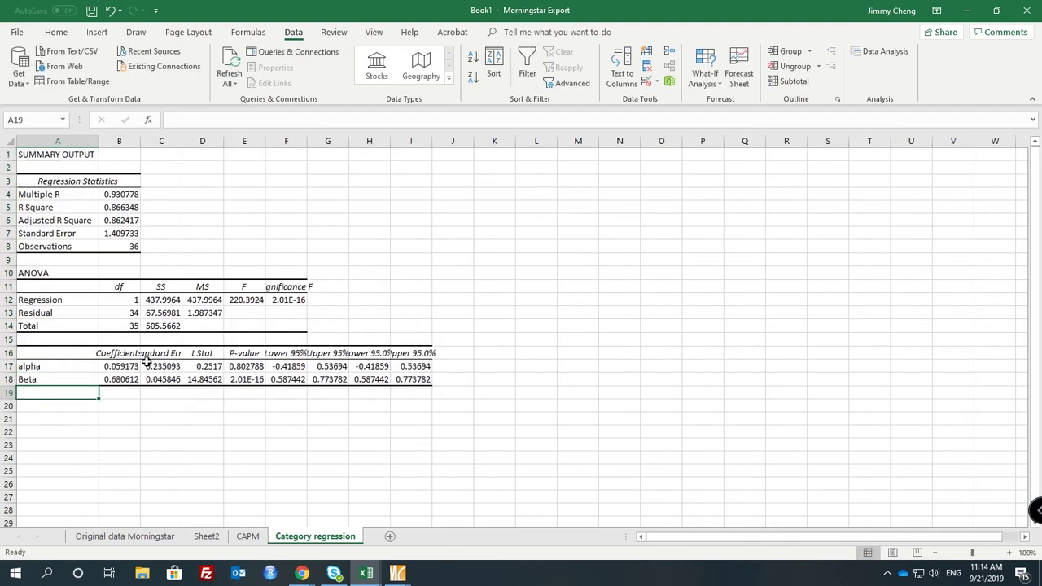
Inspect the category regression's alpha and beta, and place Morningstar Direct's Ratings & Risk window beside the Excel workbook
click(129, 367)
click(132, 380)
click(130, 367)
click(125, 381)
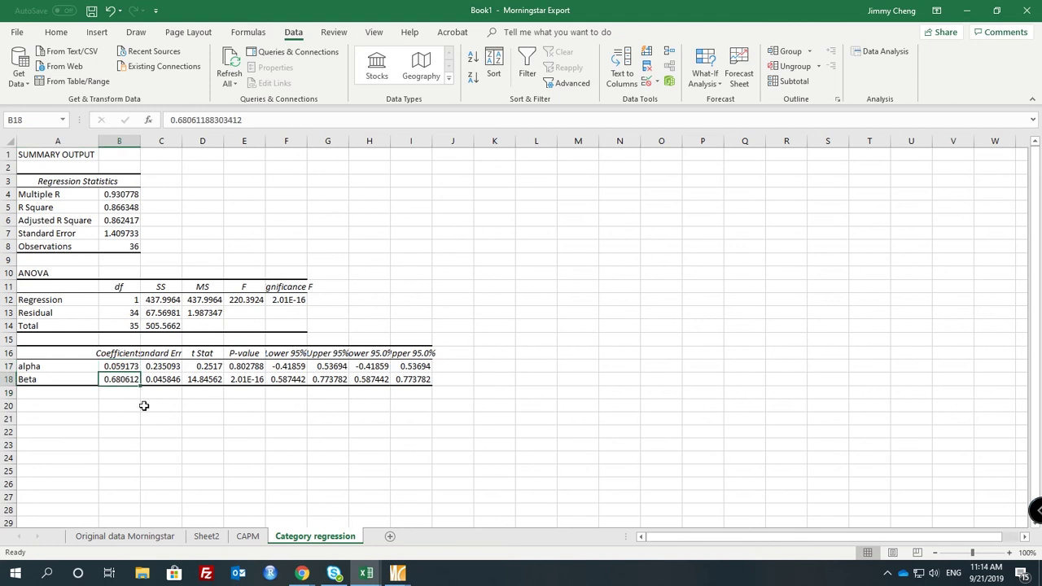
click(399, 572)
click(502, 516)
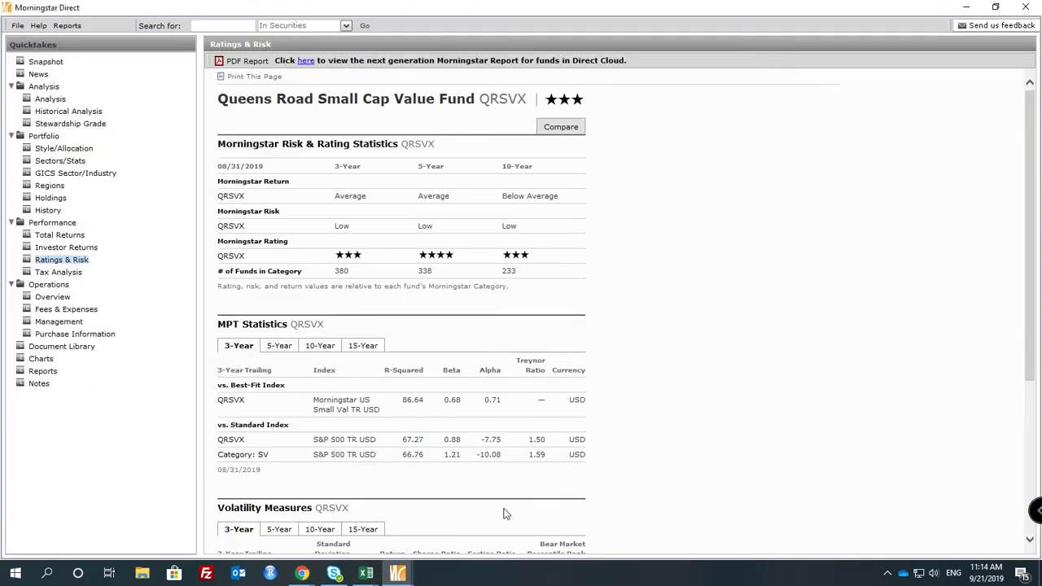
double_click(411, 8)
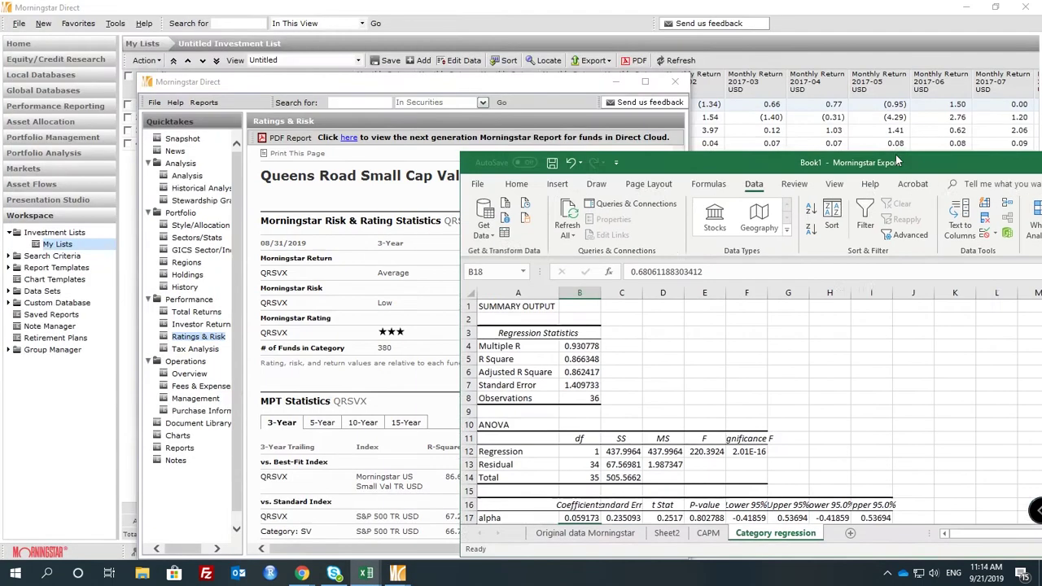
drag(448, 82, 356, 68)
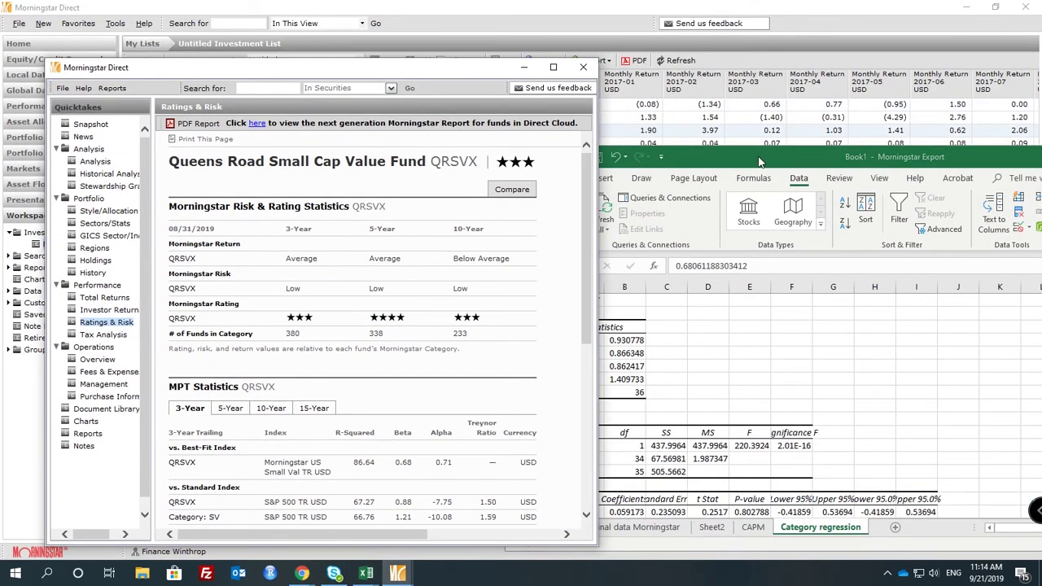
drag(759, 162, 754, 101)
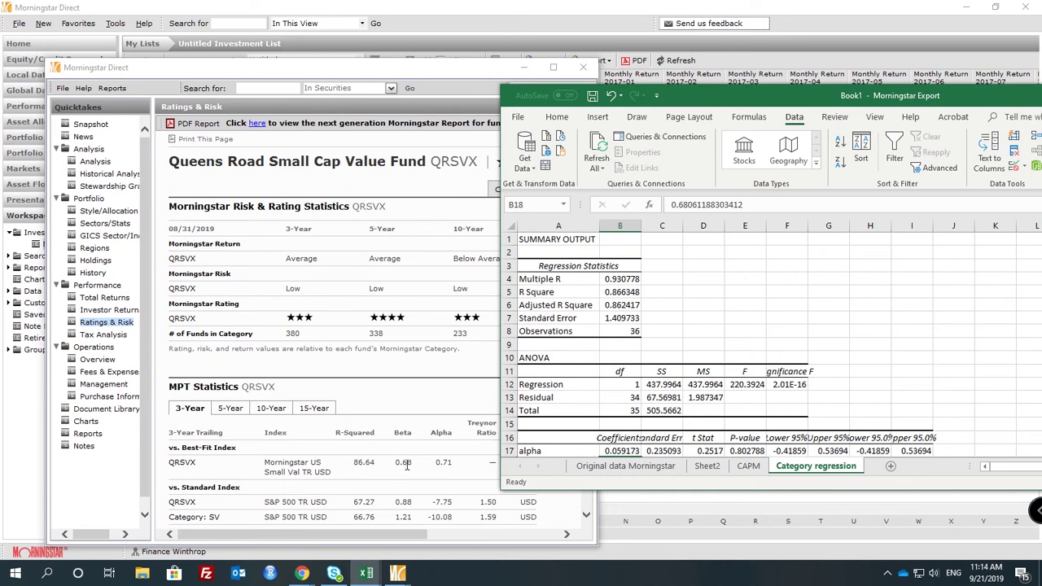
Compare the Category regression and CAPM outputs with QRSVX's 3-year best-fit and standard index statistics in Morningstar
scroll(725, 417, down, 4)
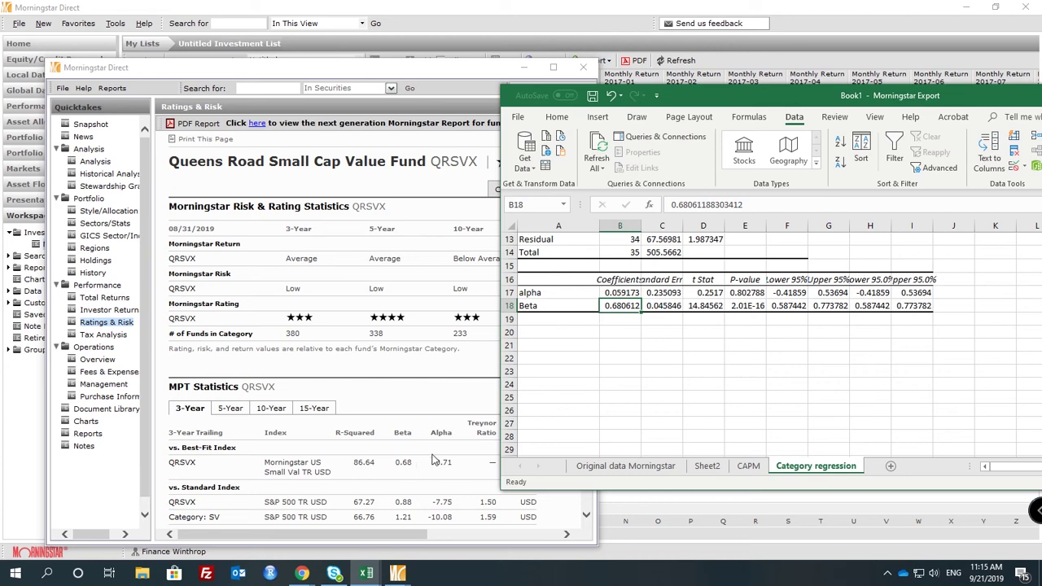
scroll(692, 338, up, 4)
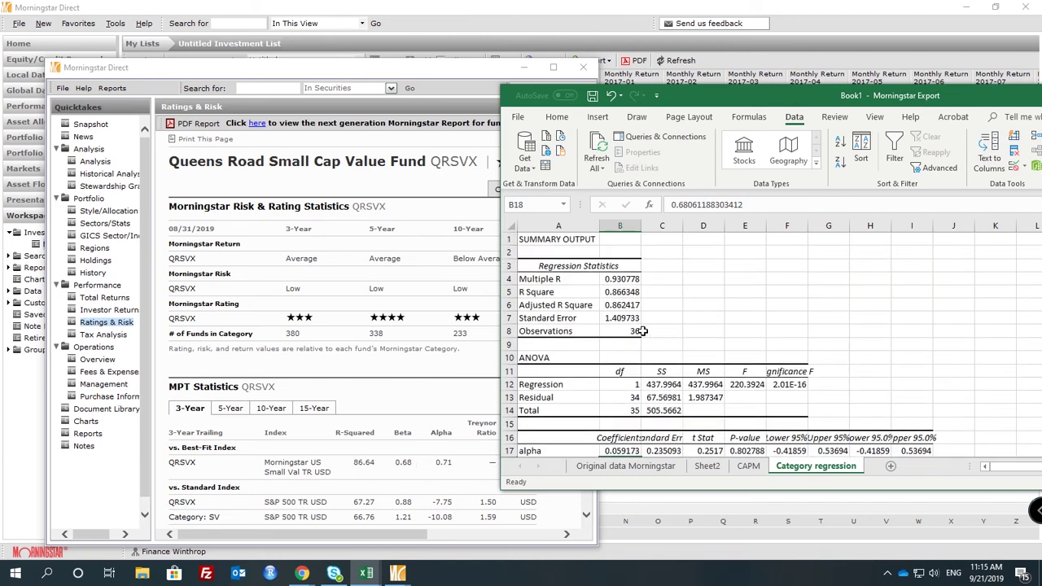
click(623, 293)
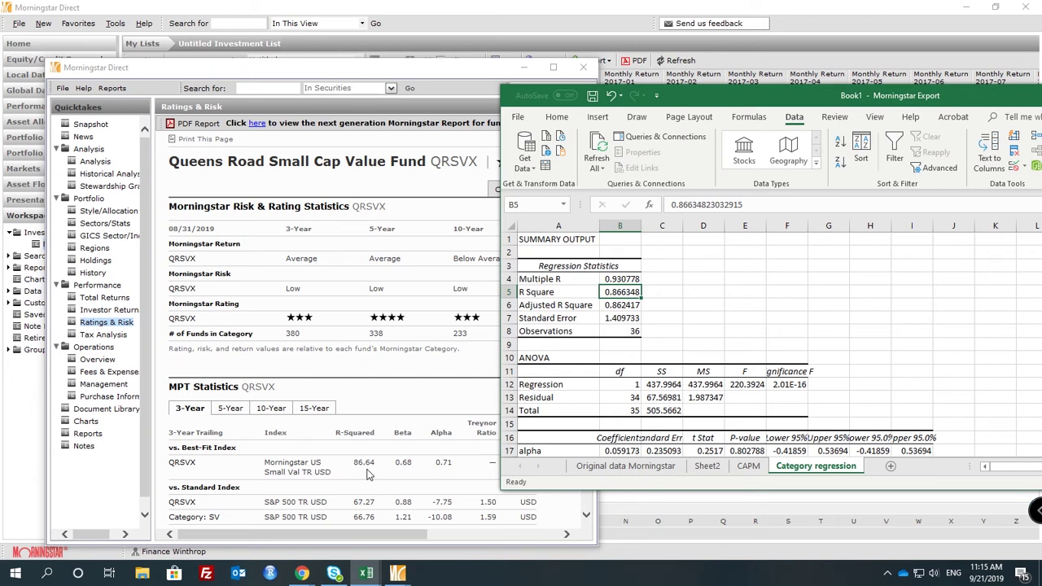
click(748, 465)
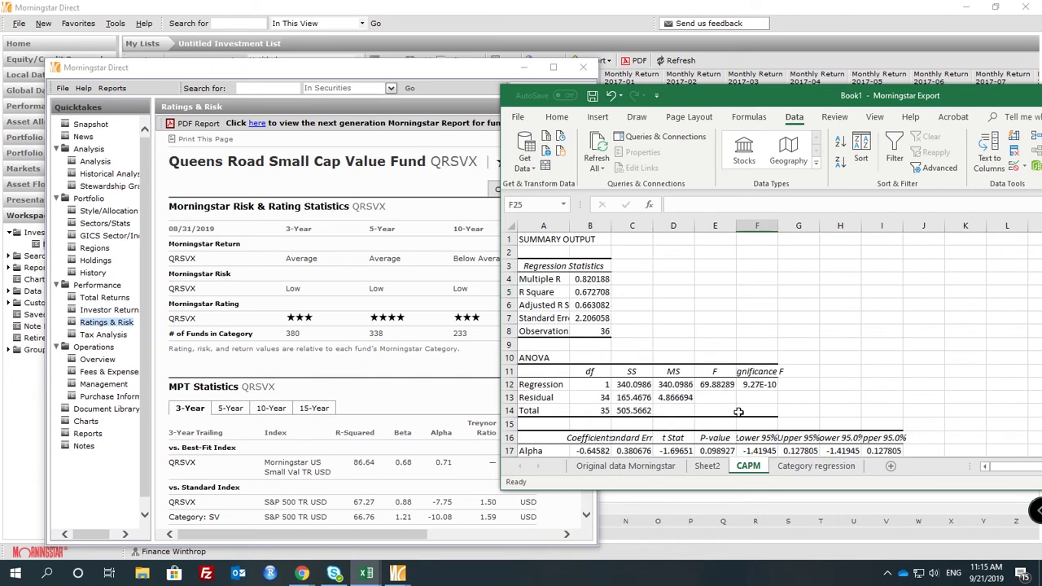
scroll(391, 444, down, 3)
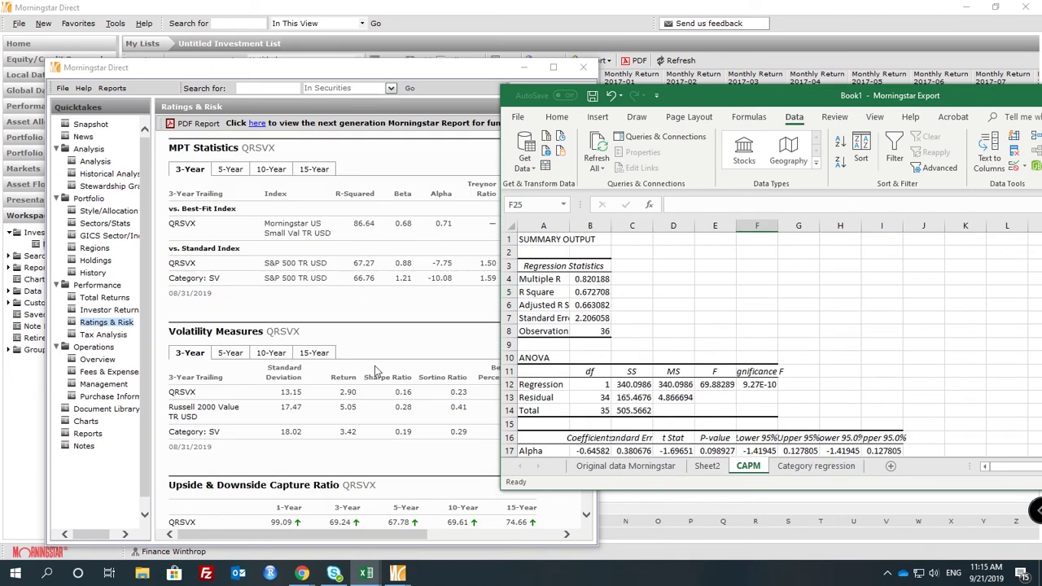
scroll(358, 420, up, 3)
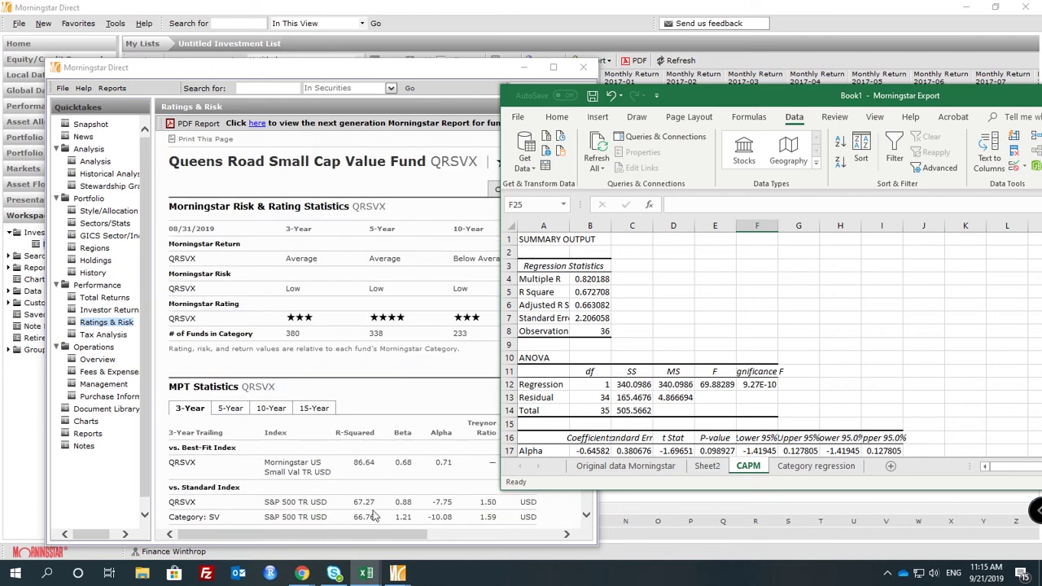
click(588, 293)
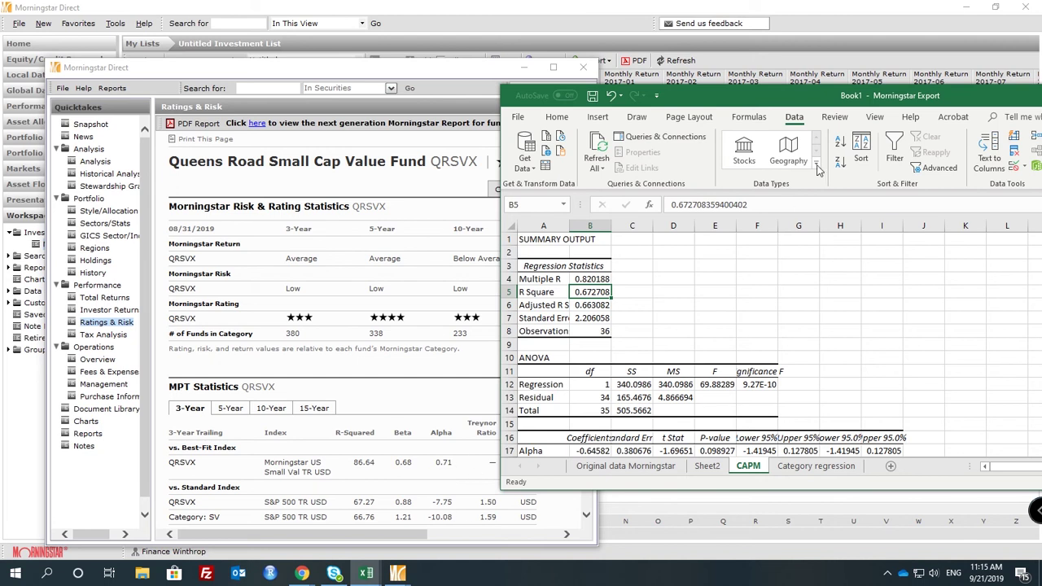
Maximize the workbook and review the Category regression and CAPM output sheets
double_click(800, 97)
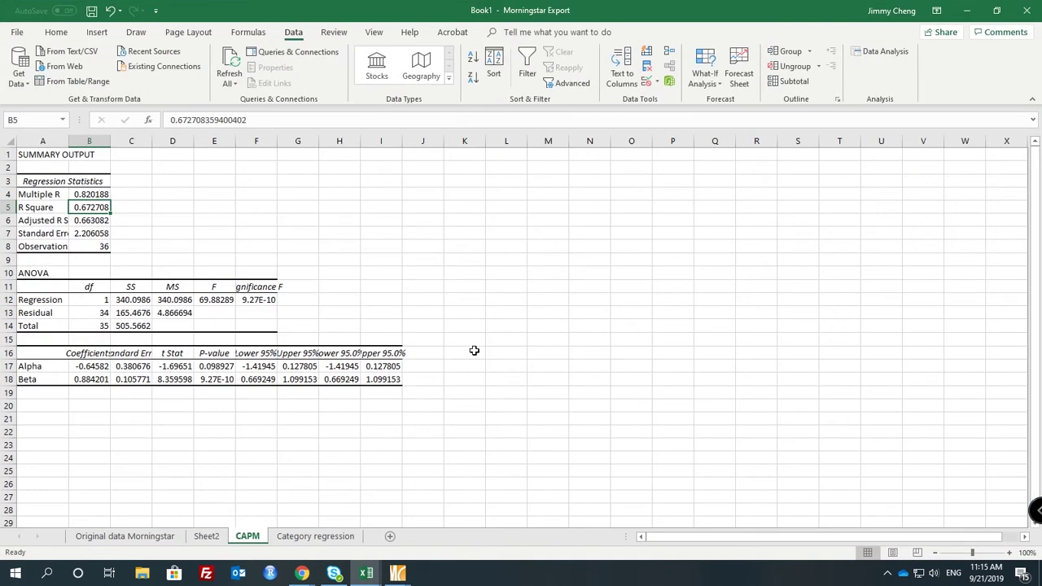
click(308, 537)
click(454, 378)
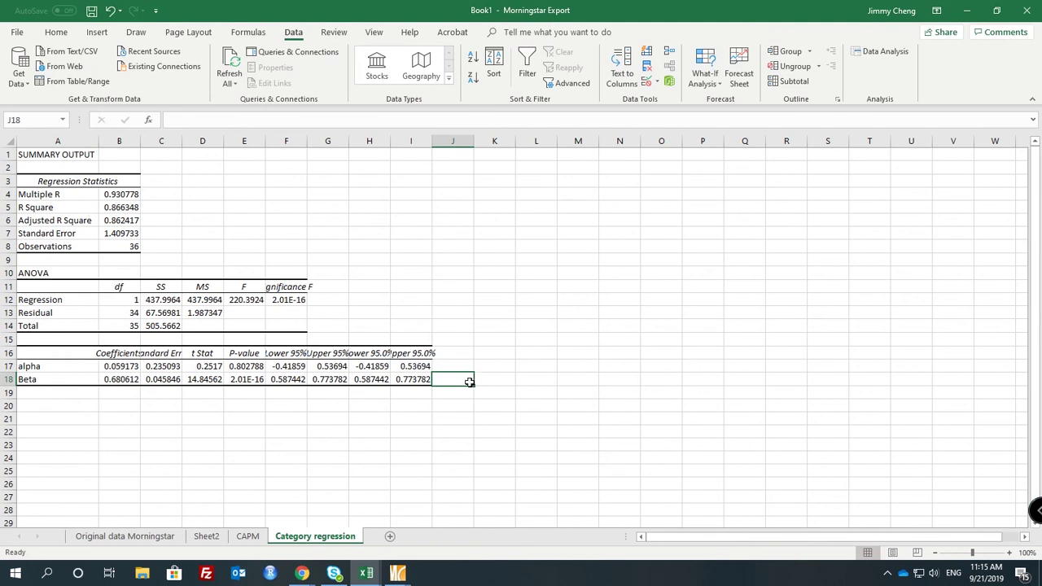
click(248, 537)
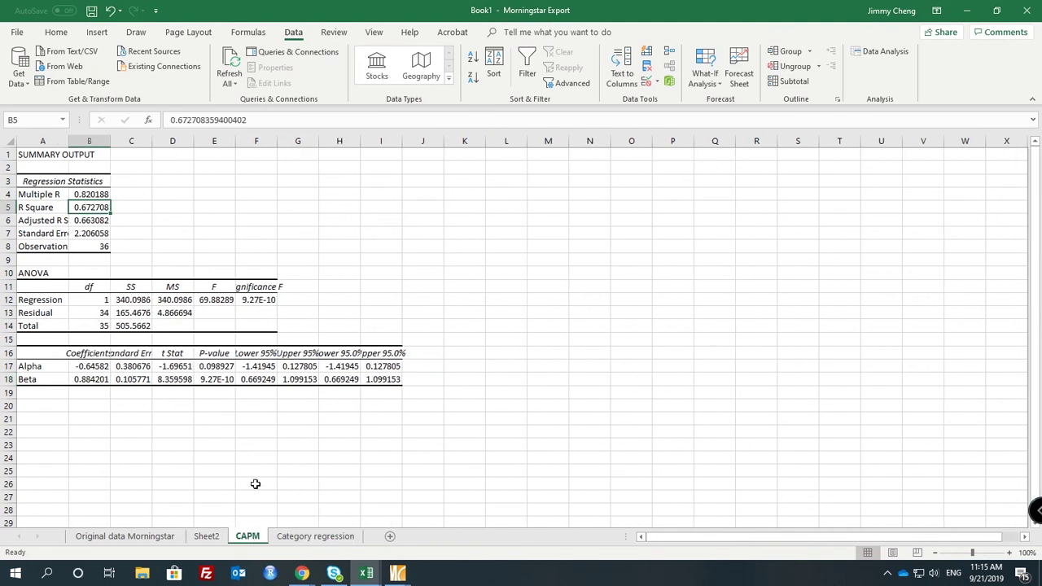
Insert four blank columns before column M on Sheet2, between the return data and the weighting example
click(206, 537)
scroll(277, 443, up, 3)
click(632, 286)
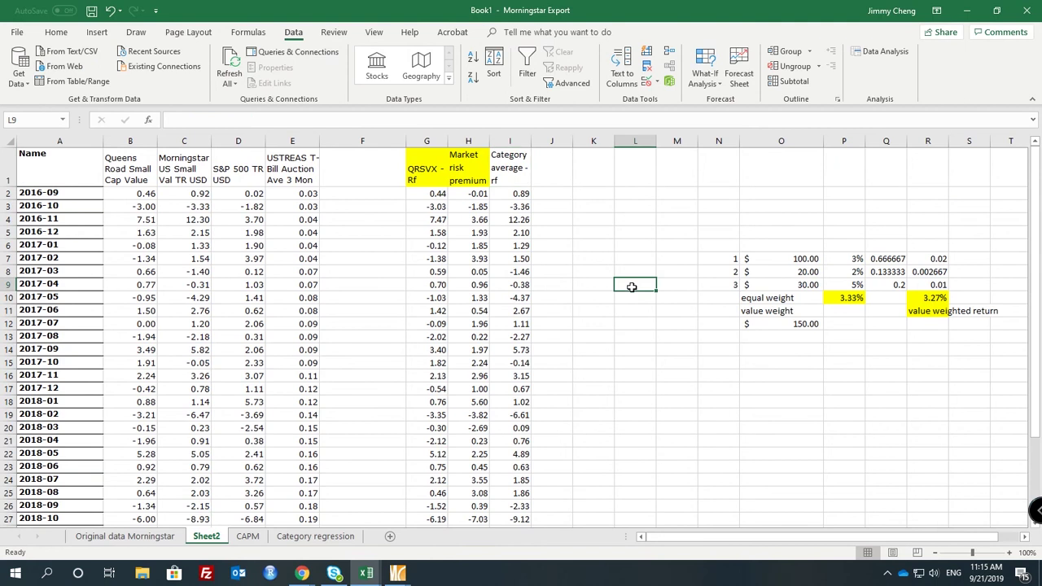
drag(865, 144, 687, 141)
right_click(687, 141)
click(712, 237)
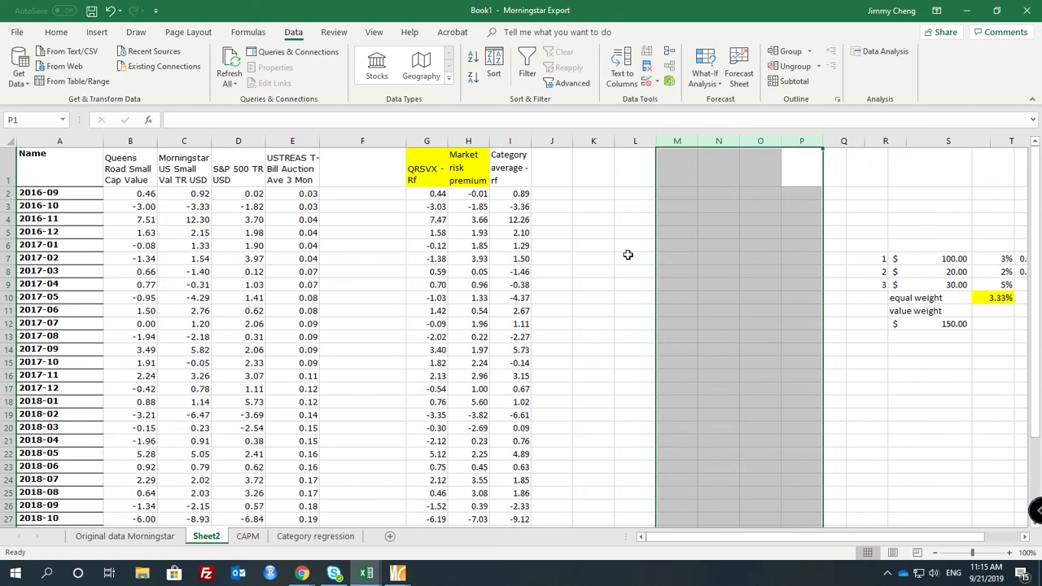
click(627, 256)
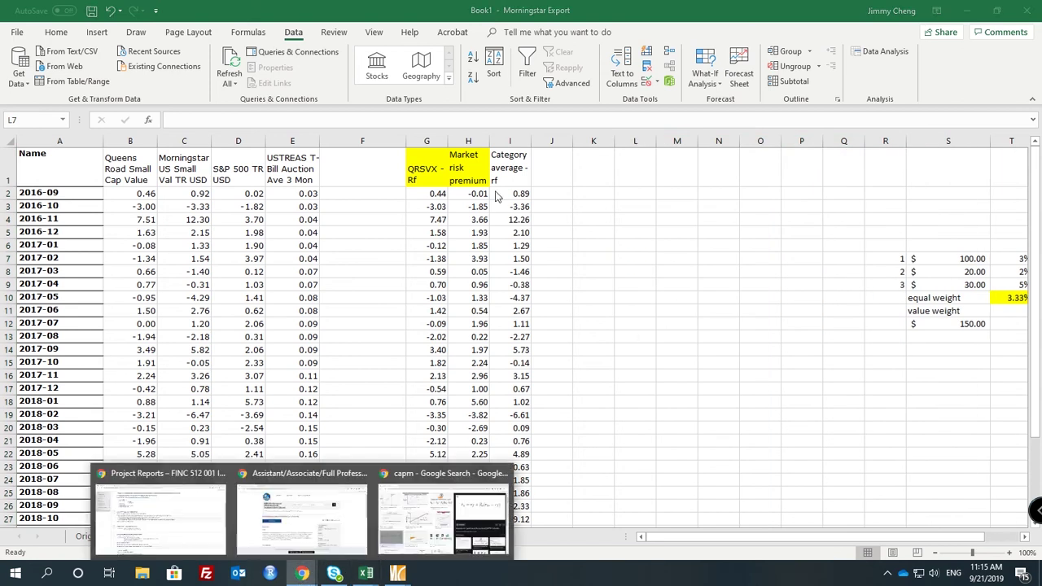
Review the QRSVX, market and category-average excess return columns on Sheet2
drag(439, 167, 468, 193)
click(521, 170)
click(431, 206)
click(521, 206)
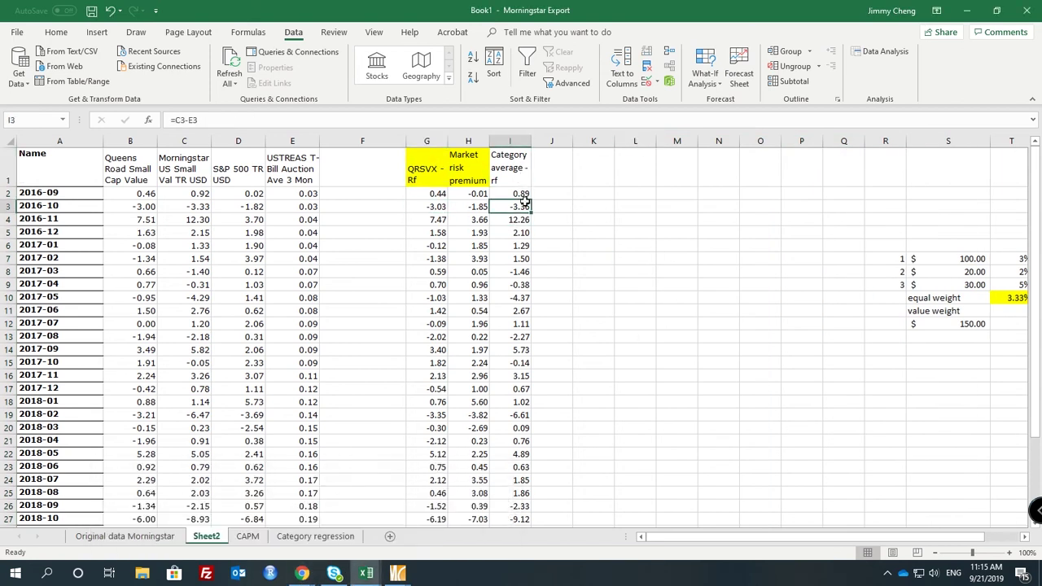
Switch to Chrome, search Google for "fama french library" and open the Kenneth R. French Data Library page in a maximized window
mouse_move(302, 574)
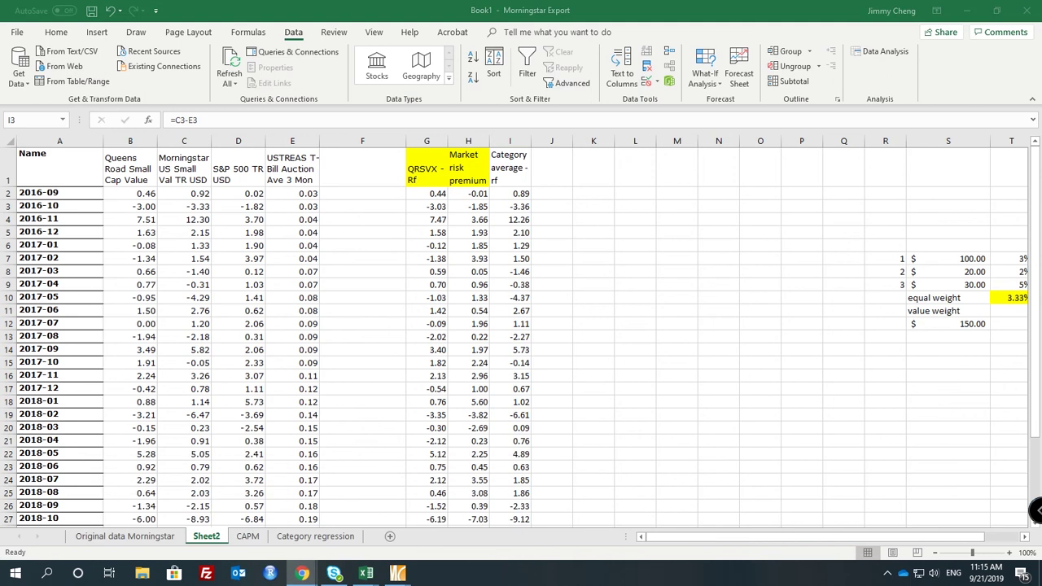
key(alt+Tab)
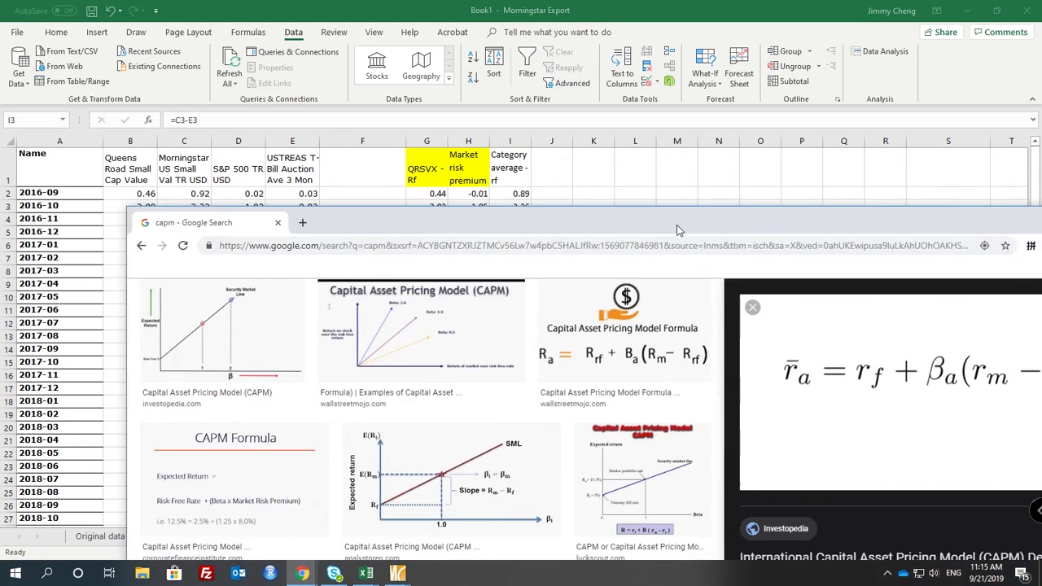
click(535, 246)
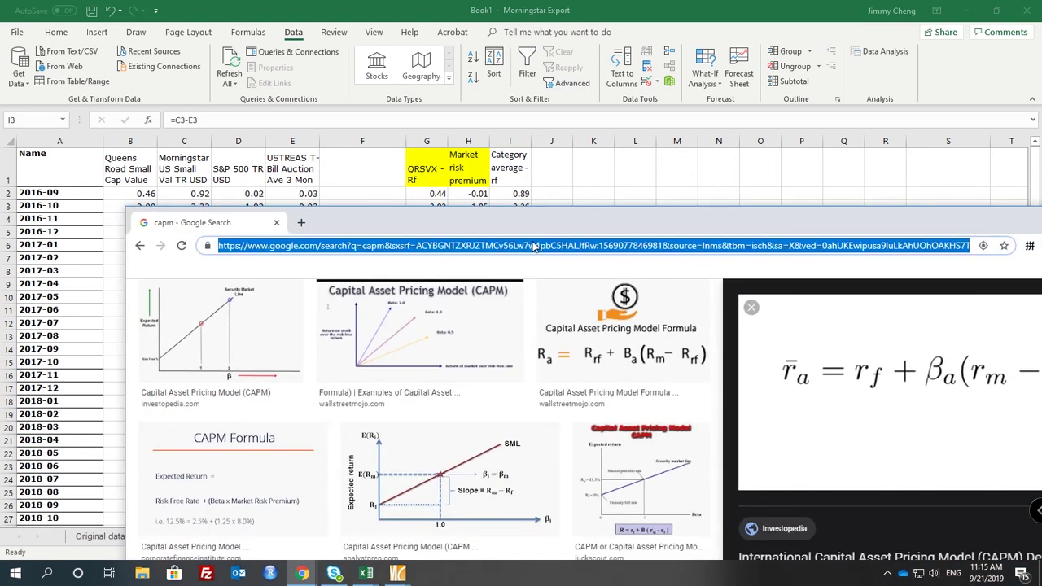
text(fama f)
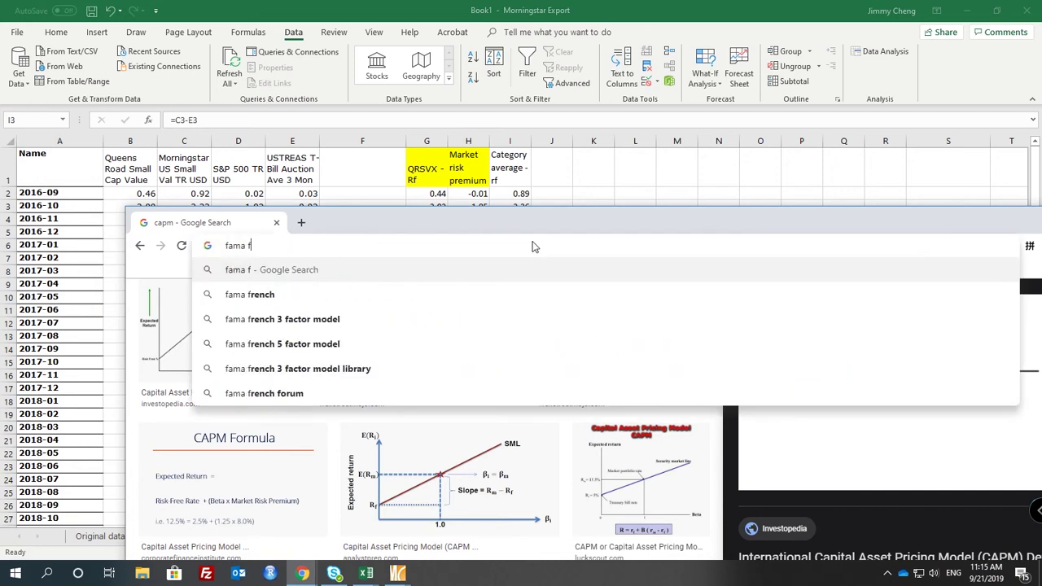
text(rench library)
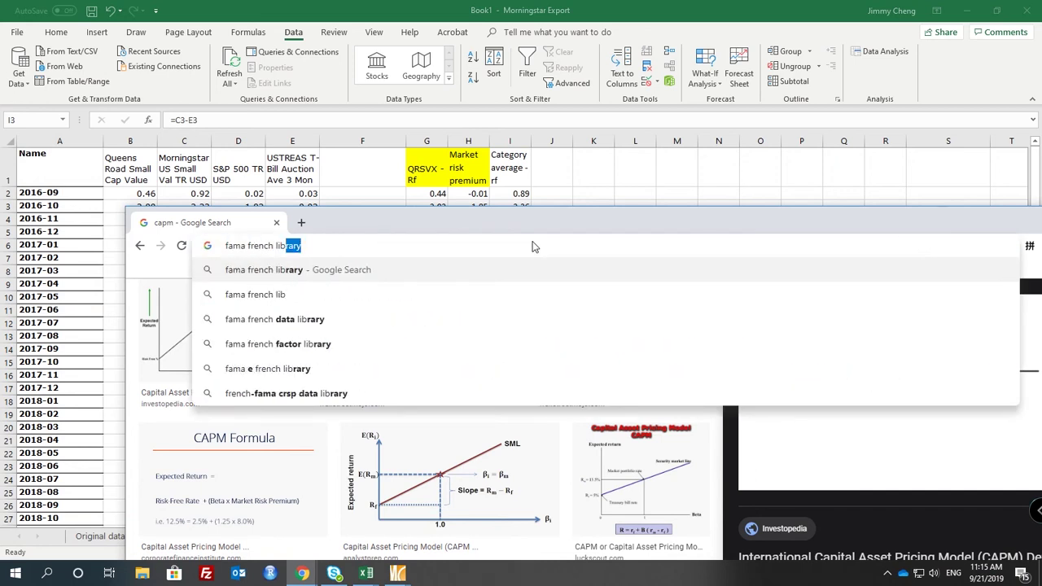
key(Return)
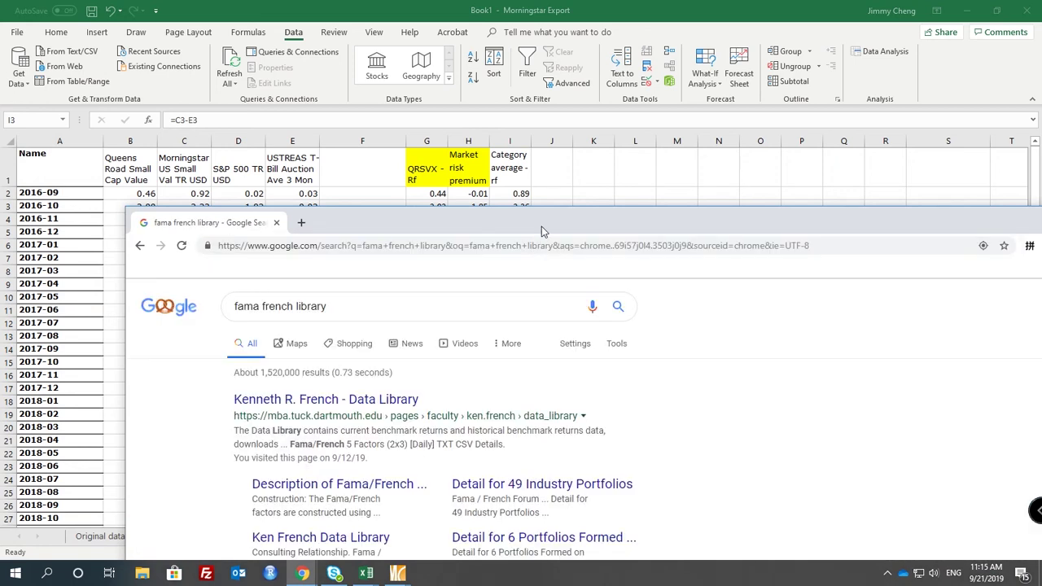
double_click(542, 226)
click(233, 204)
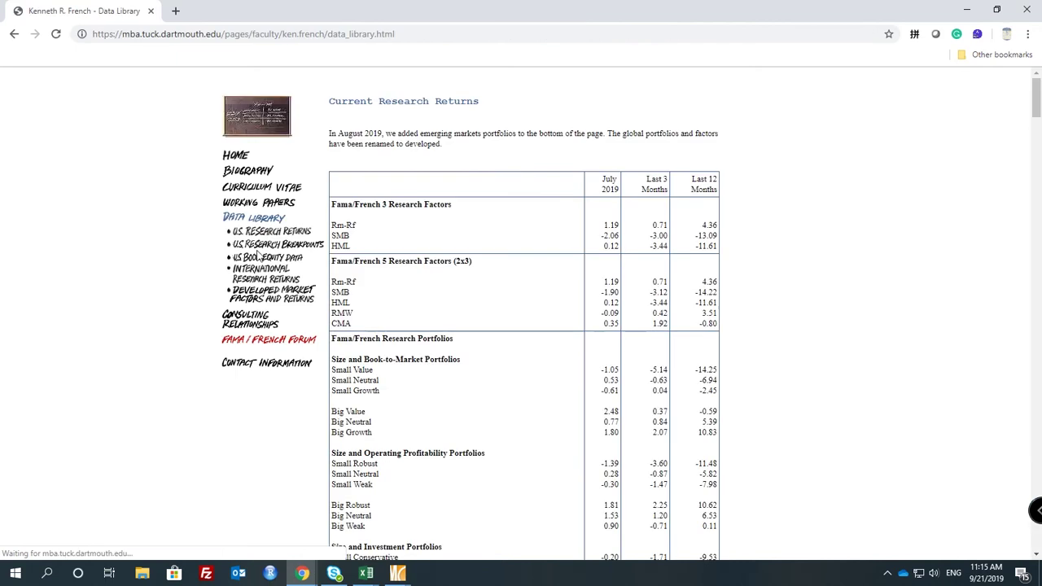
Download the monthly Fama/French 3 Factors CSV archive, open F-F_Research_Data_Factors.CSV from it in Excel, and clear away the archive and browser windows
scroll(408, 382, down, 3)
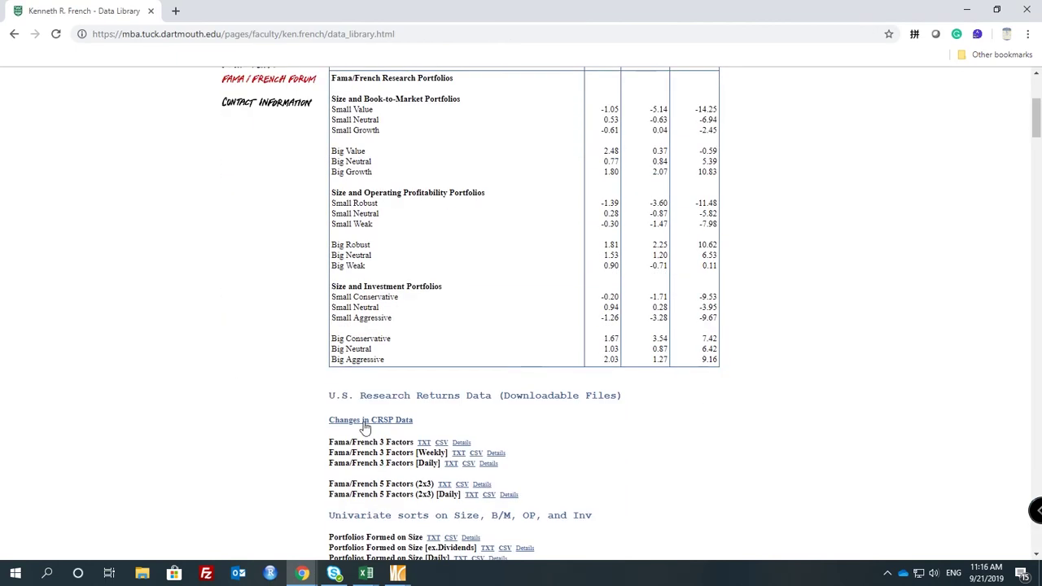
click(441, 443)
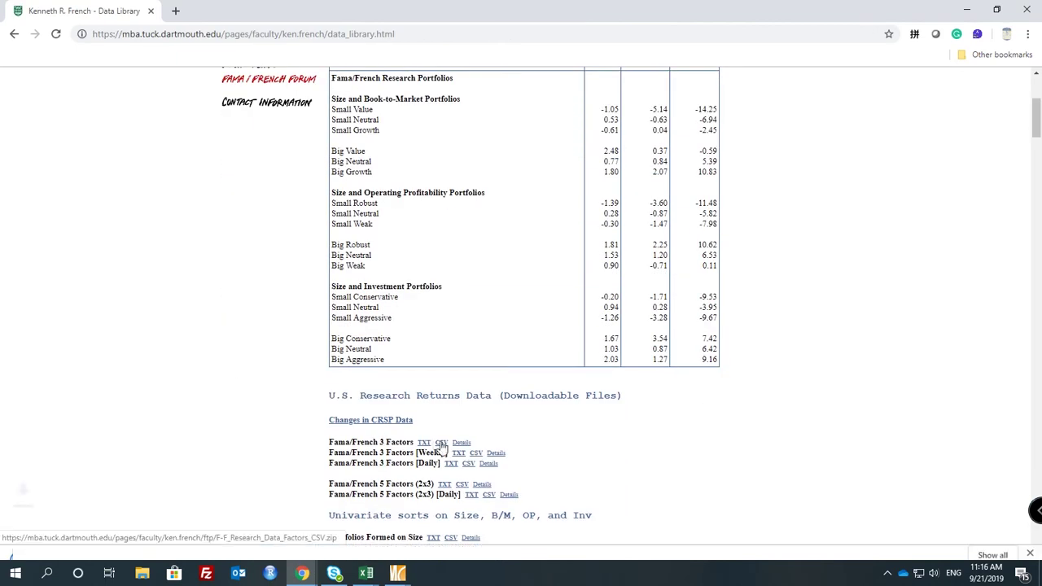
click(89, 547)
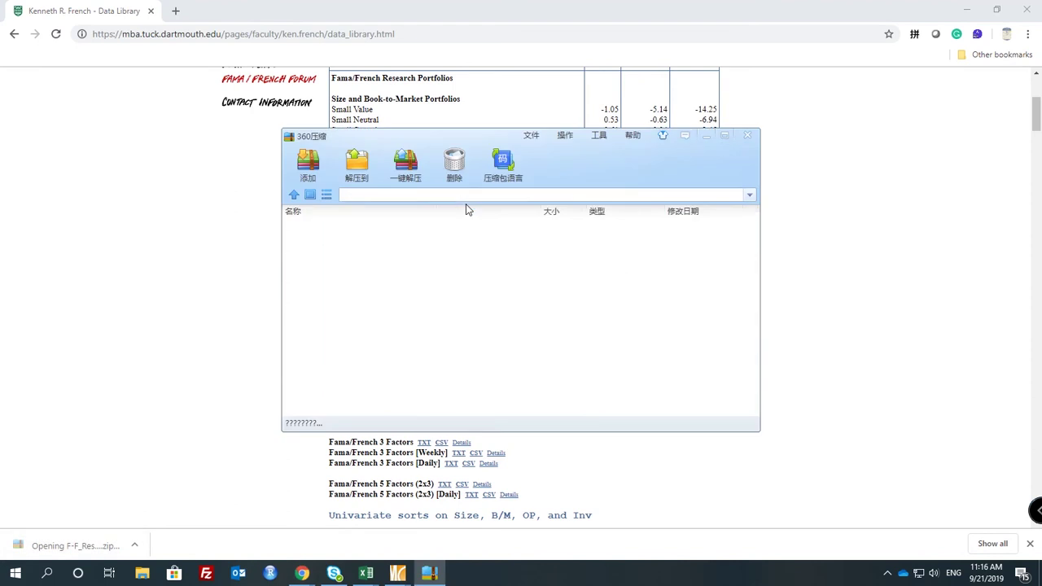
double_click(431, 239)
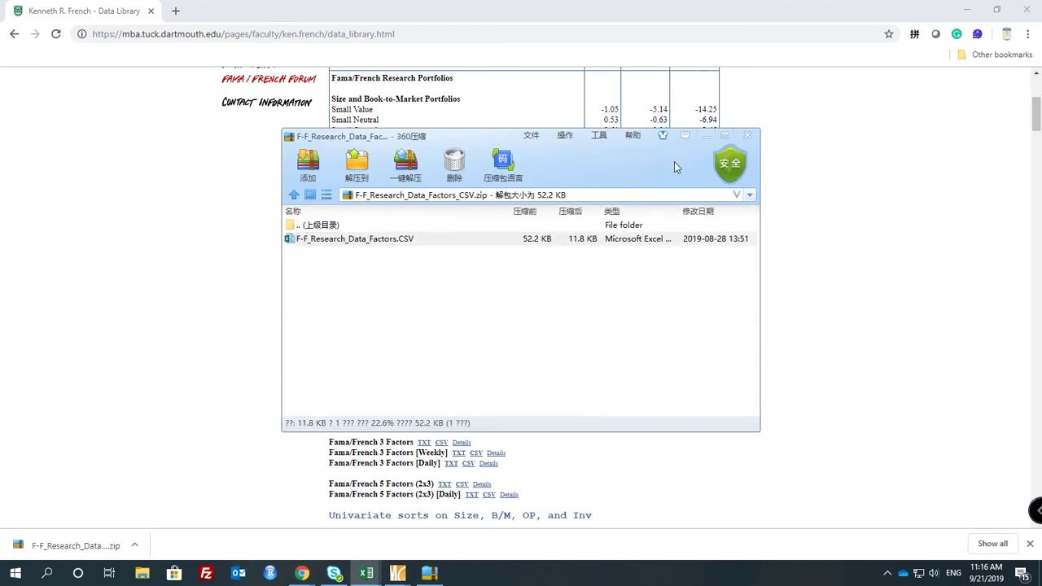
click(747, 135)
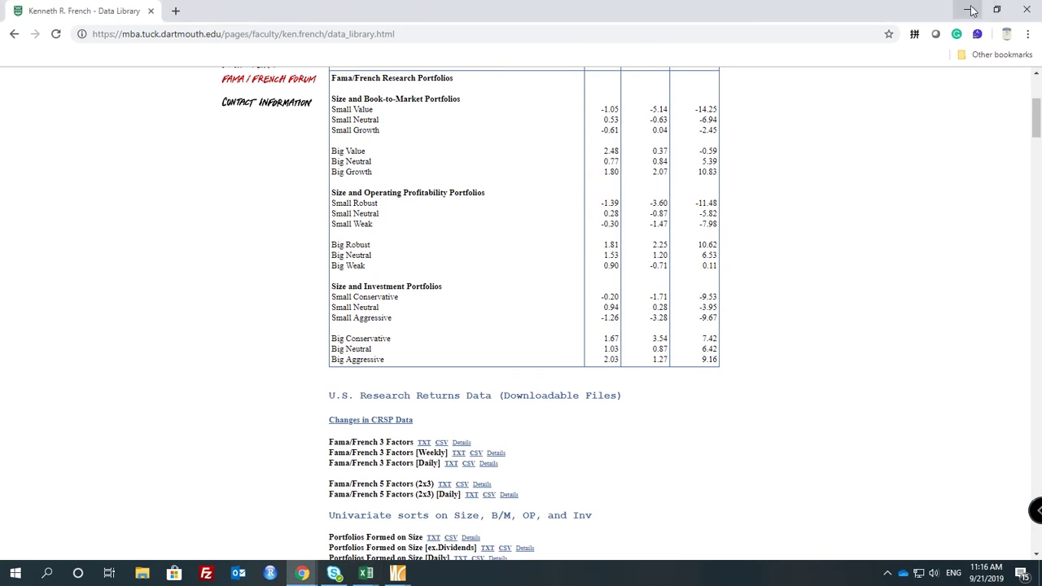
click(969, 9)
Copy the monthly factor rows from 201609 through 201907, including the date column, in the F-F_Research_Data_Factors file
scroll(413, 334, down, 4)
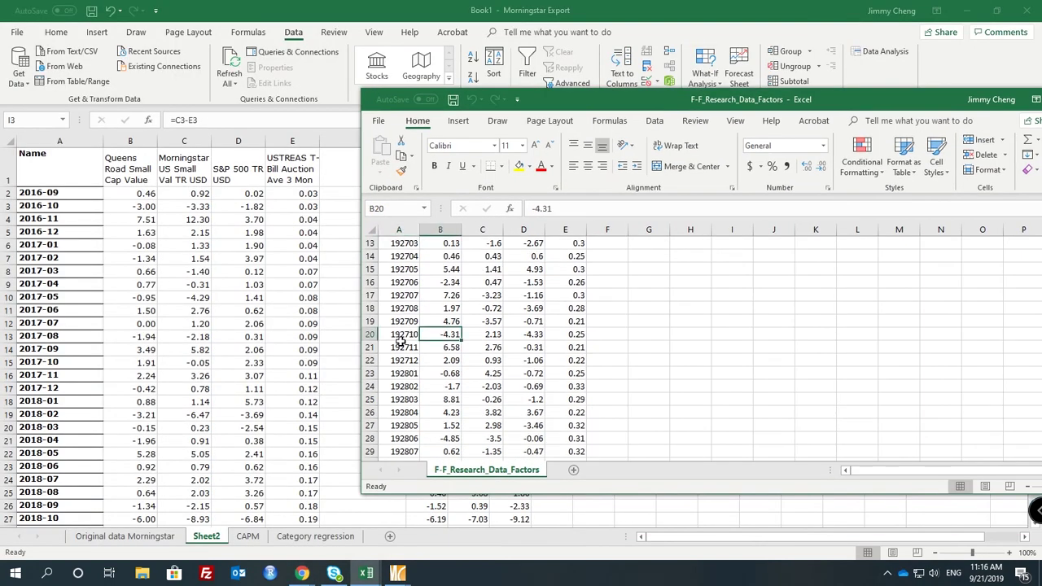
click(402, 343)
scroll(407, 341, down, 20)
scroll(409, 335, down, 20)
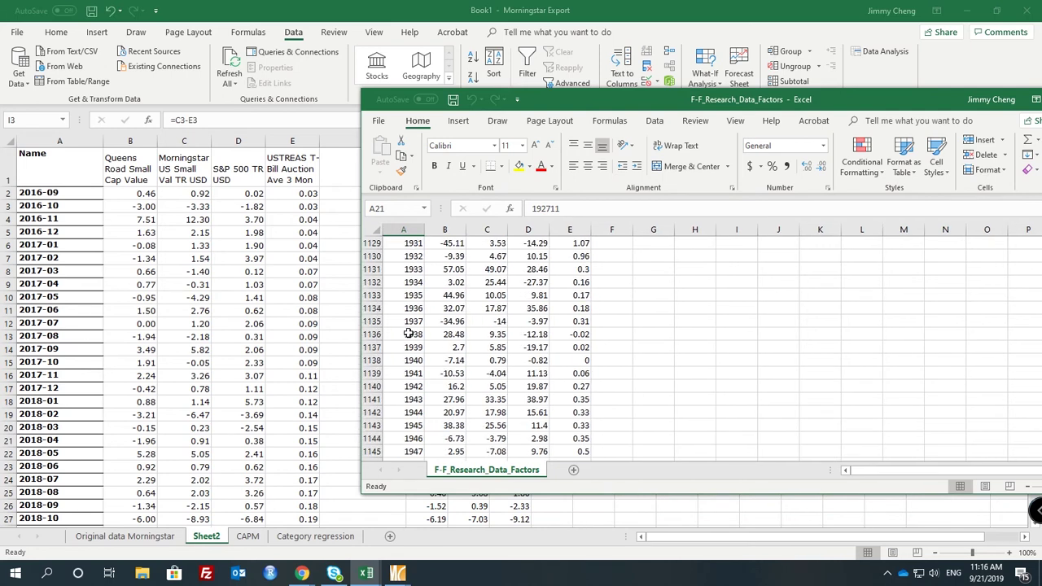
scroll(414, 337, down, 8)
scroll(415, 336, up, 20)
click(414, 280)
click(409, 256)
scroll(432, 330, down, 4)
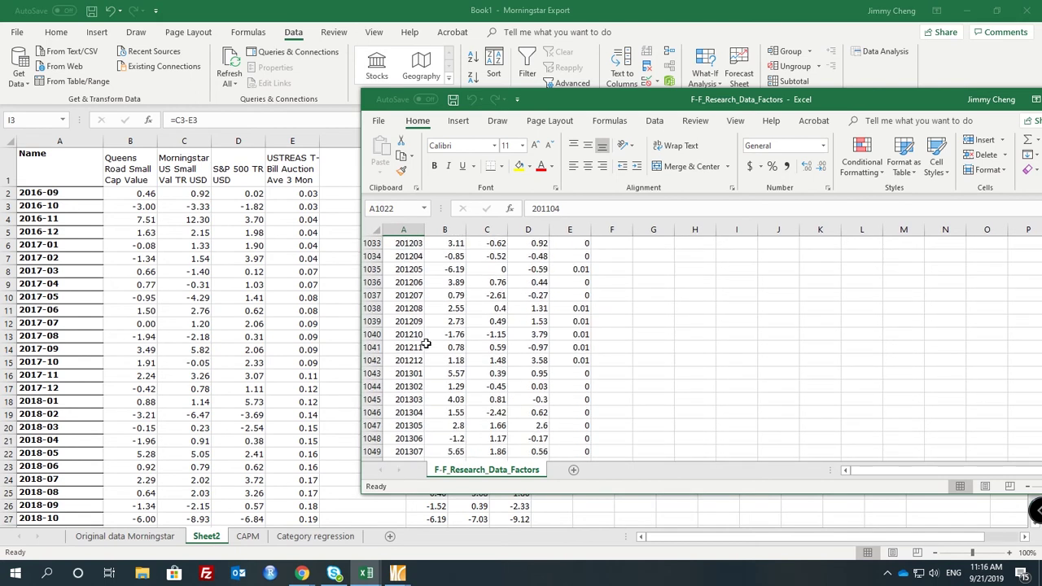
scroll(426, 340, down, 16)
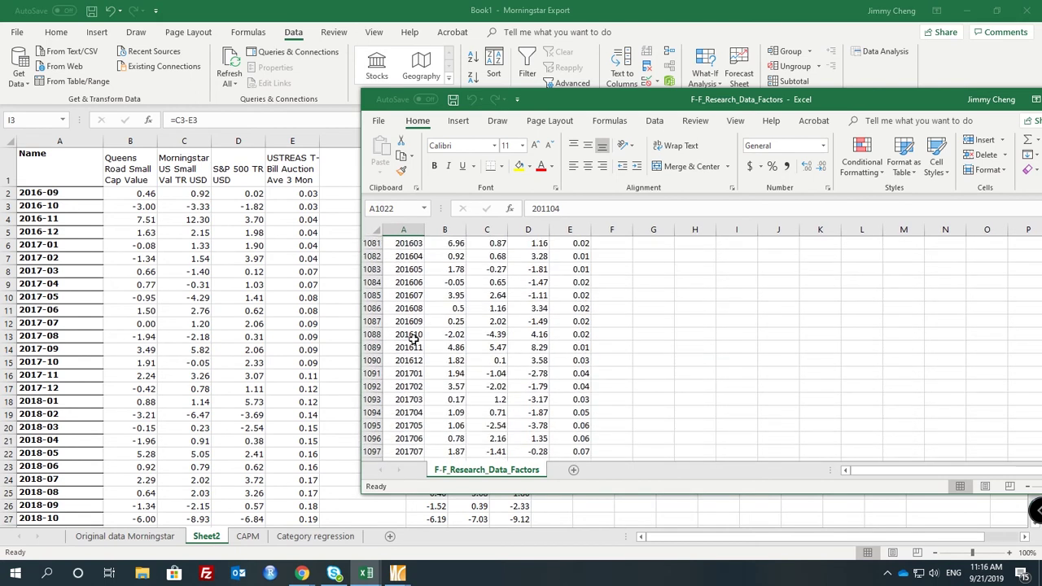
drag(412, 324, 564, 433)
key(ctrl+c)
Paste the copied monthly factor data into Sheet2 of the Morningstar workbook, starting at cell J2
drag(783, 106, 69, 177)
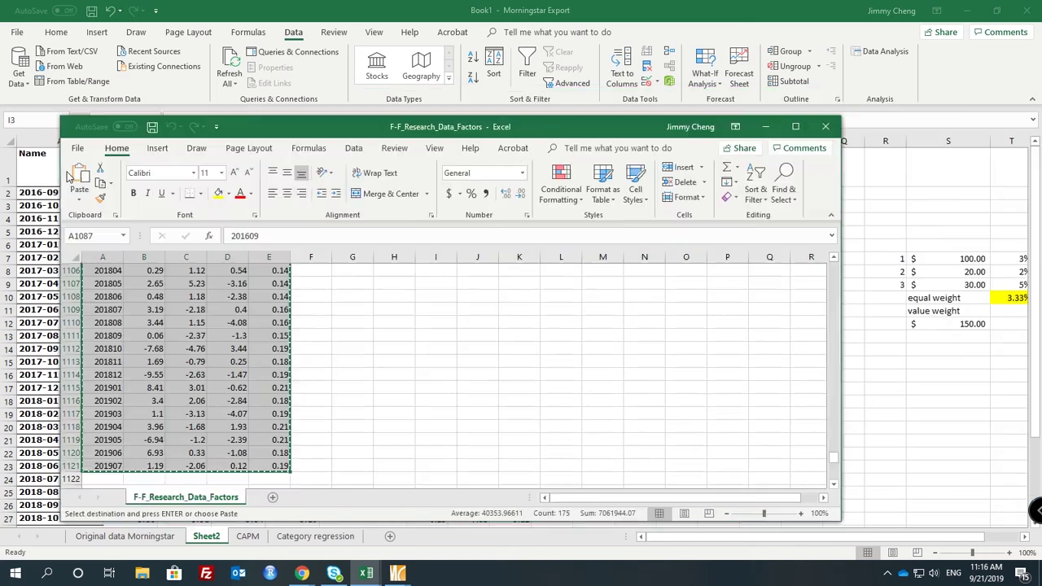
key(alt+Tab)
click(553, 191)
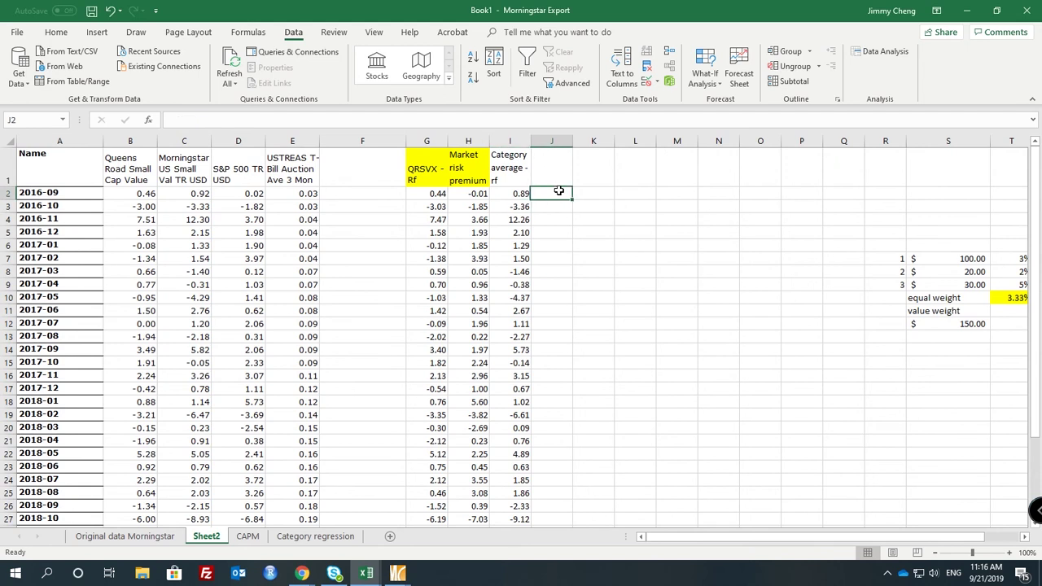
key(ctrl+v)
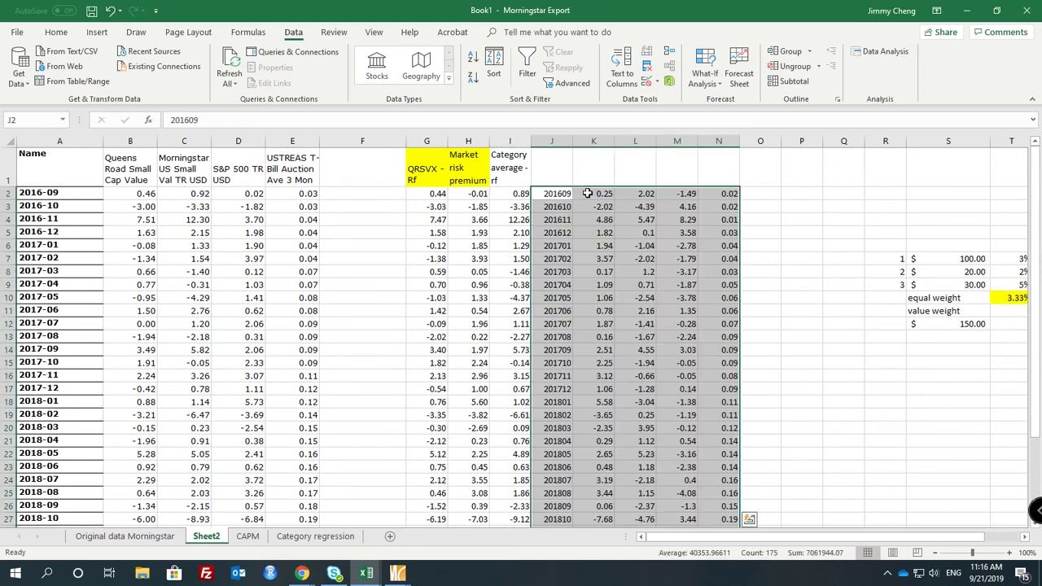
click(539, 195)
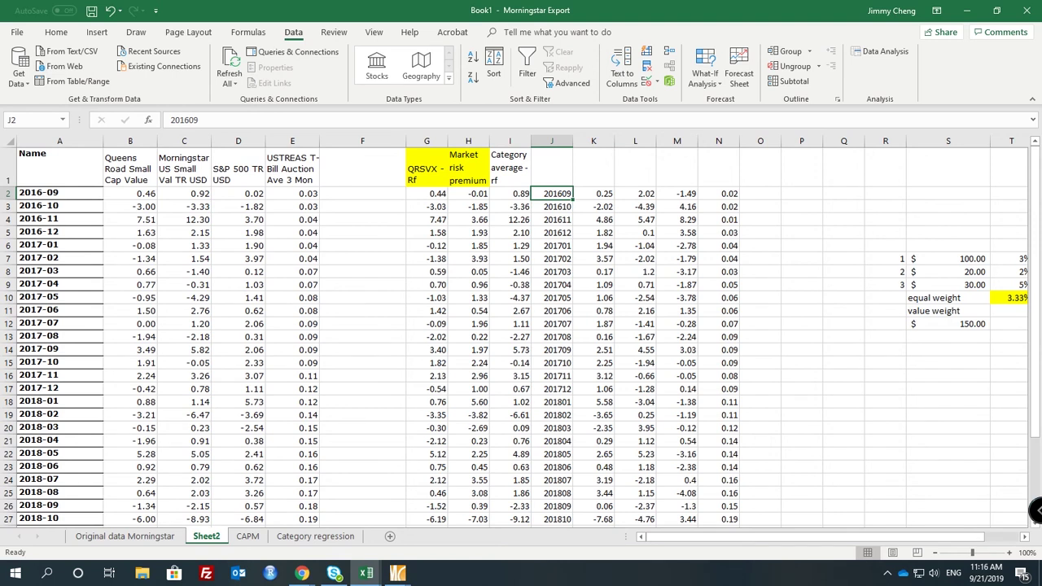
Copy the Mkt-RF, SMB, HML and RF headers from the factors file into Sheet2, starting at cell K1
key(alt+Tab)
scroll(445, 496, up, 10)
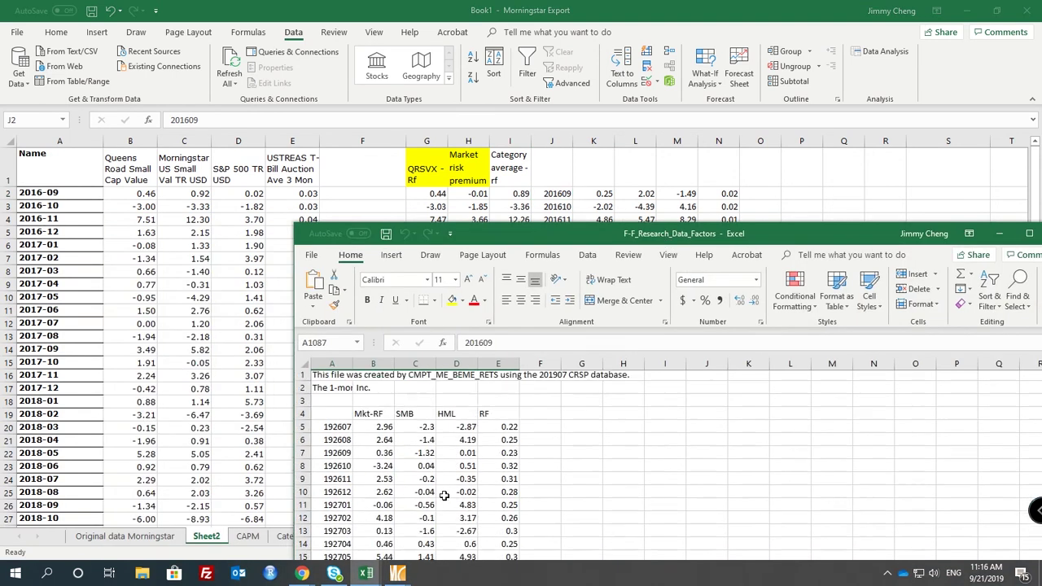
drag(370, 414, 499, 414)
key(ctrl+c)
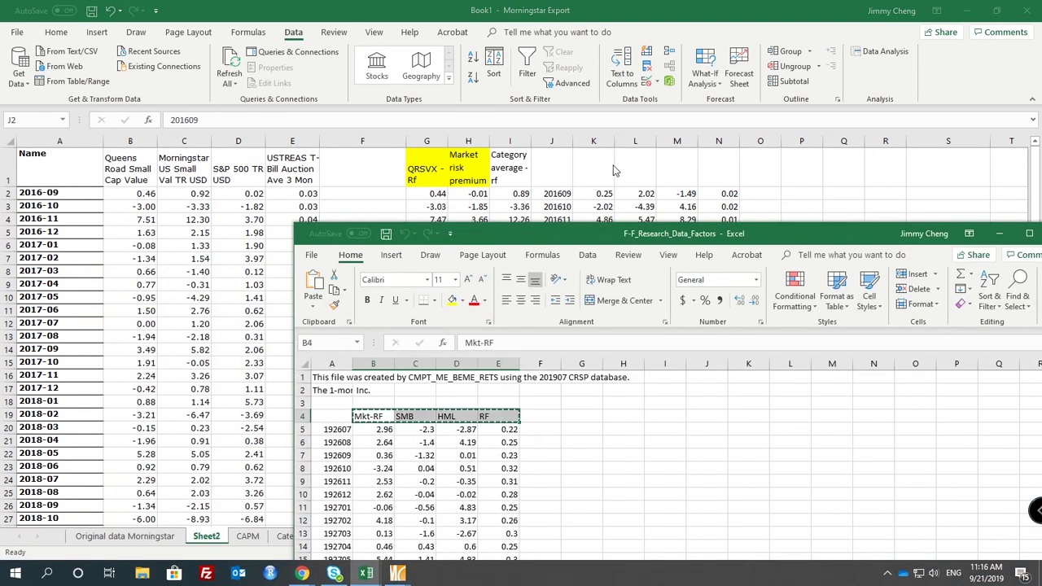
click(615, 171)
key(ctrl+v)
Review the Mkt-RF, SMB, HML and RF factor columns against the QRSVX excess returns on Sheet2
click(608, 193)
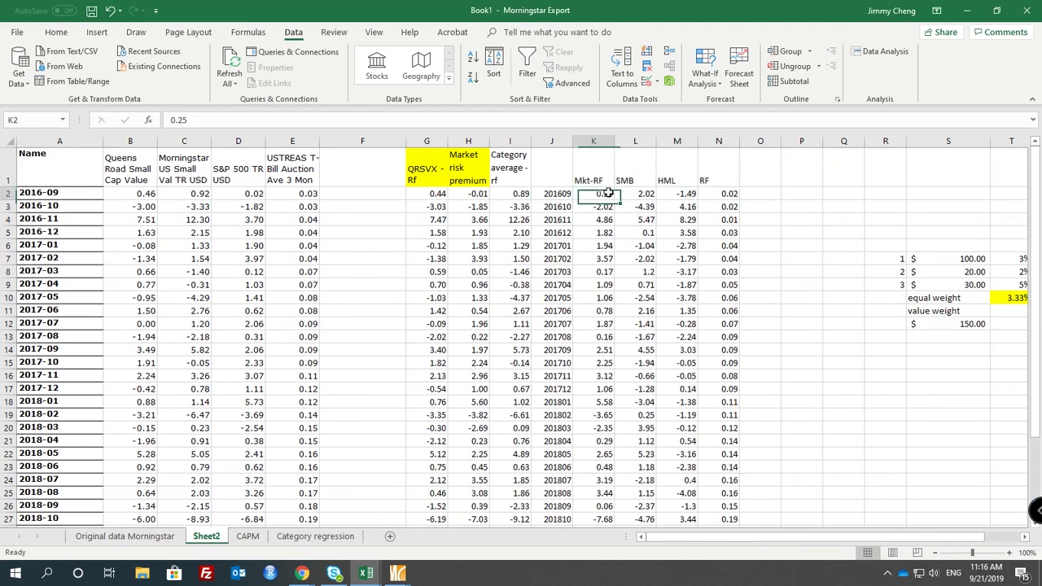
click(552, 194)
click(635, 194)
click(718, 193)
click(607, 193)
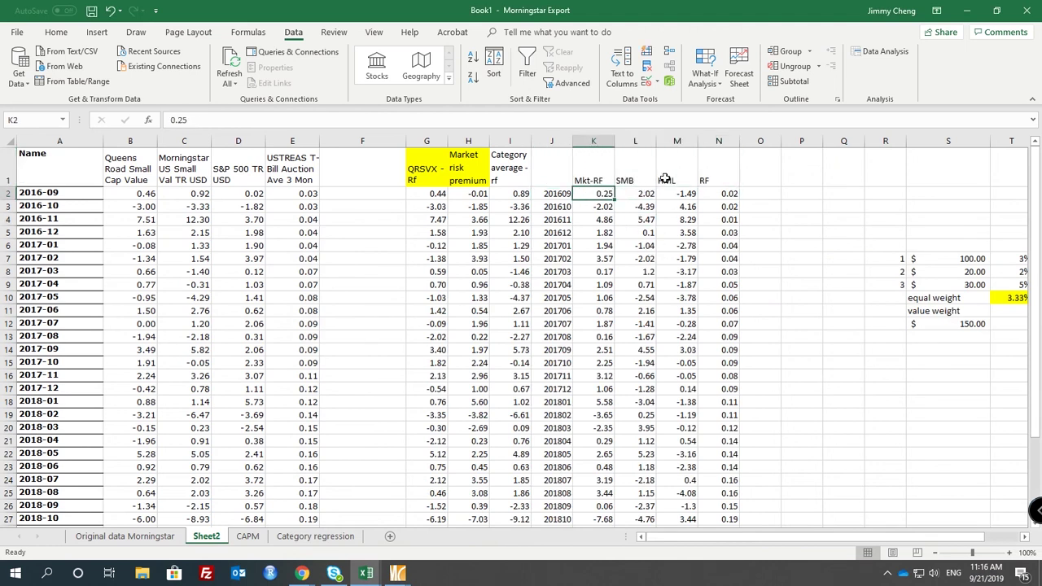
click(715, 193)
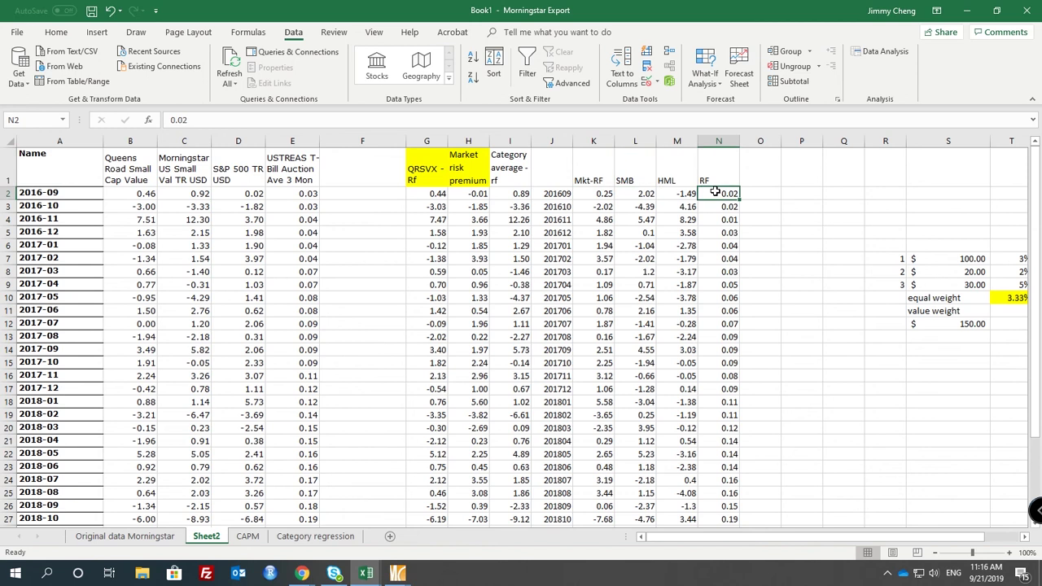
click(720, 177)
click(750, 182)
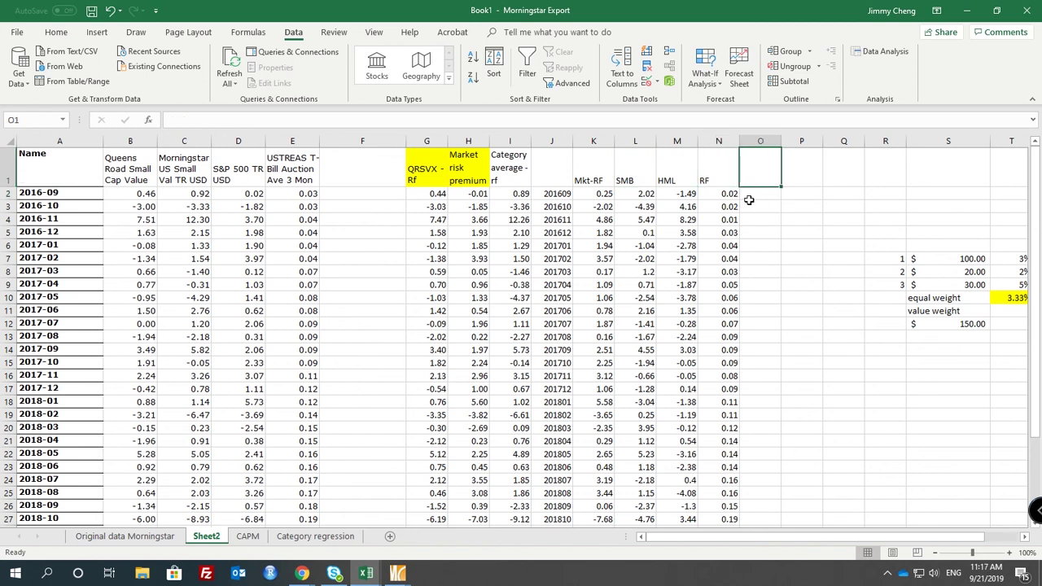
drag(958, 141, 760, 143)
click(635, 206)
click(551, 193)
drag(421, 173, 422, 219)
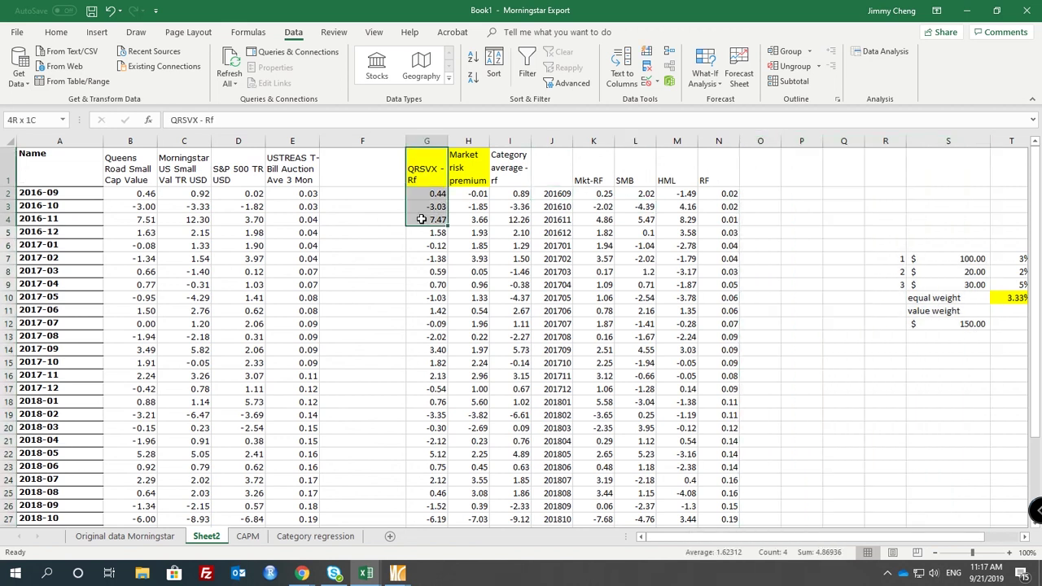
drag(588, 170, 718, 298)
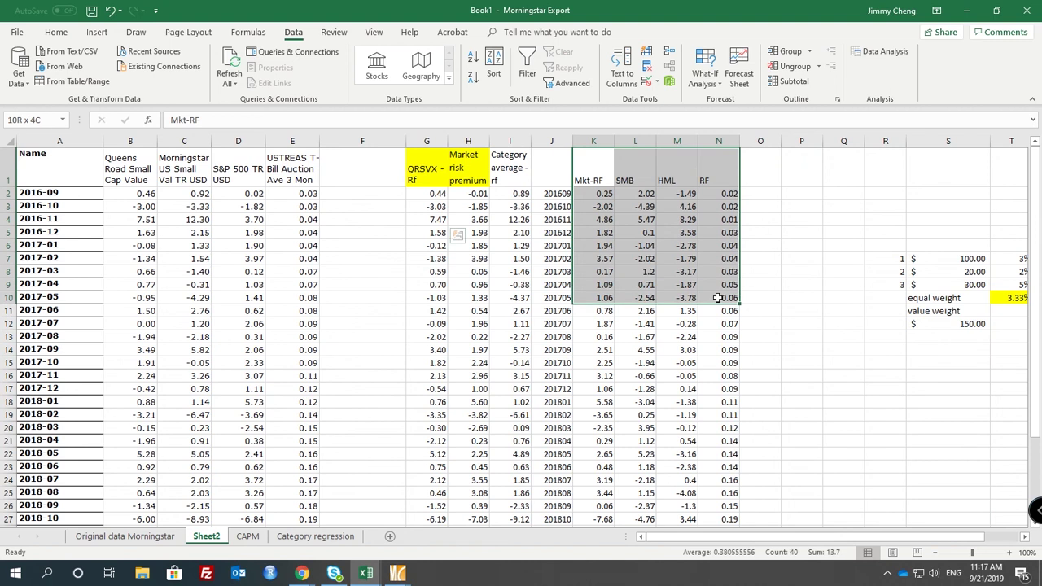
click(607, 177)
click(648, 179)
click(684, 175)
Delete the RF column (column N) from the factor data on Sheet2
click(720, 141)
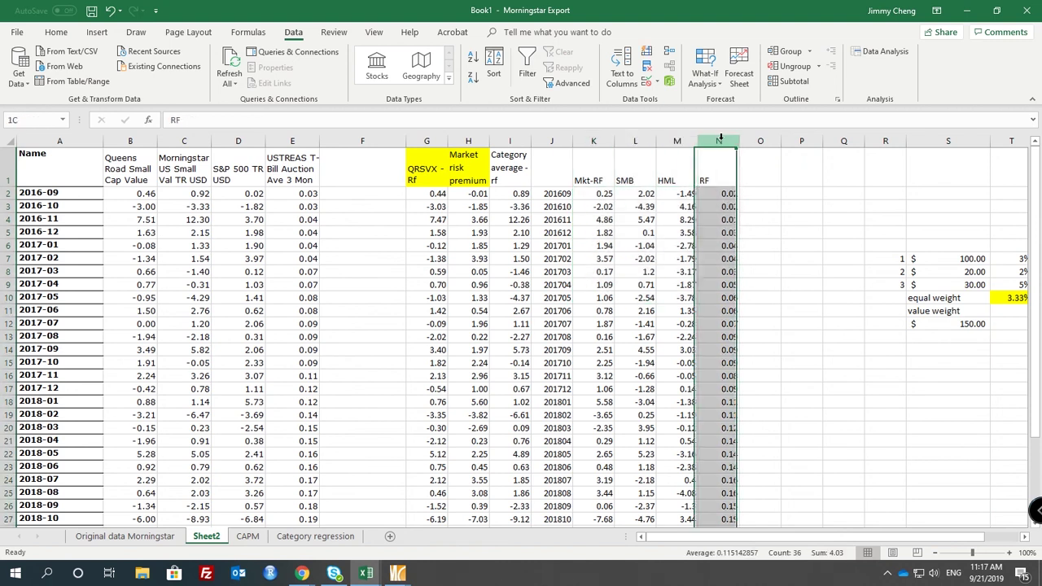
right_click(720, 141)
key(Escape)
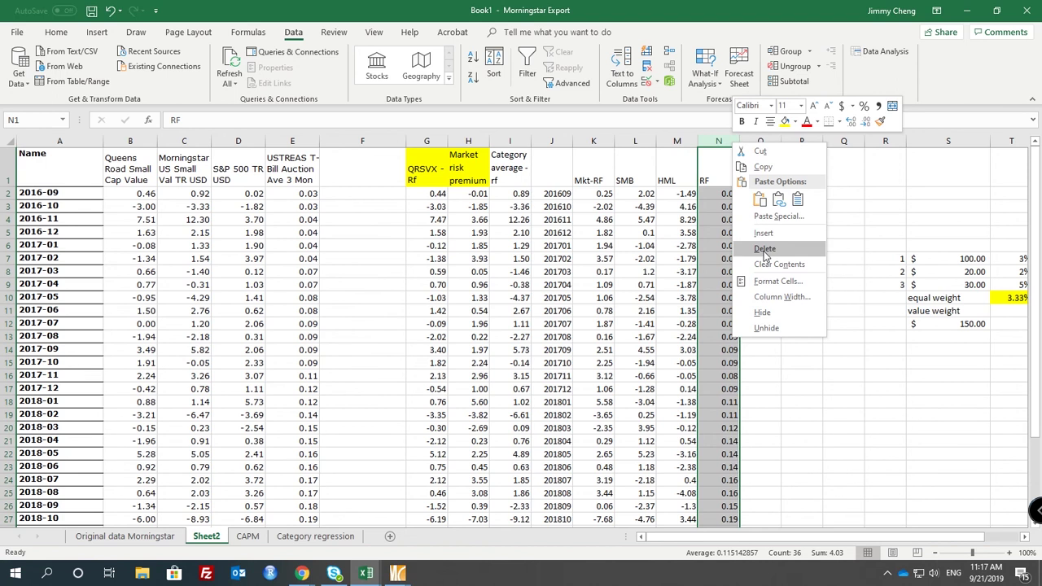
click(763, 249)
click(640, 182)
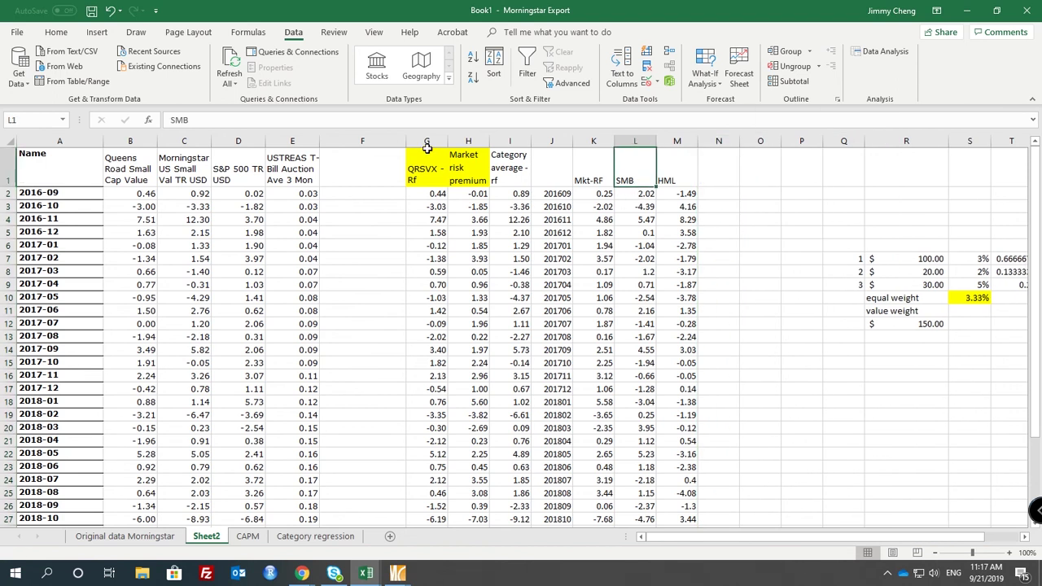
click(676, 219)
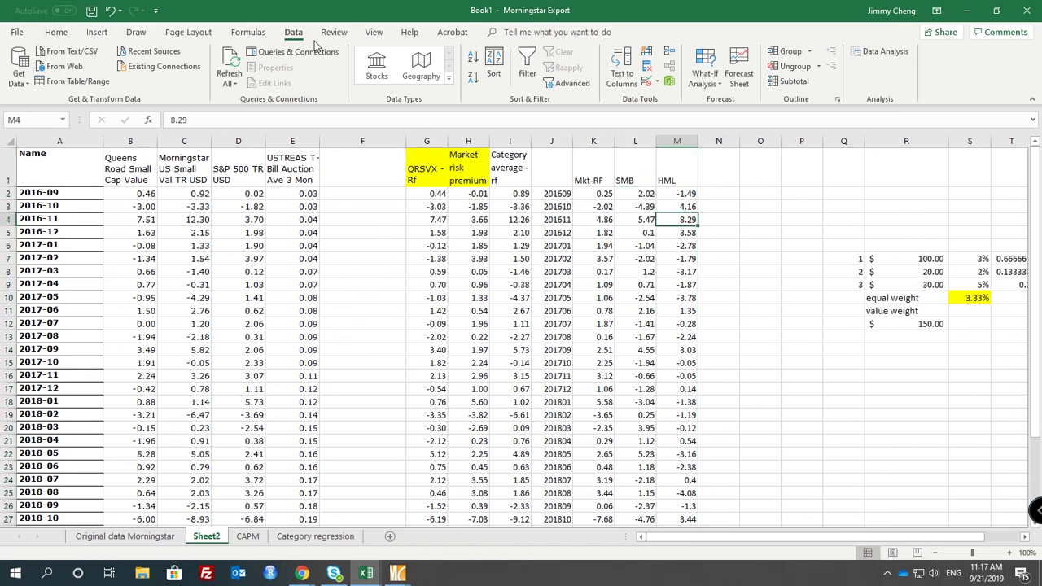
Start a Data Analysis regression and set its X range to the three factor columns, $K$1:$M$36, including labels
click(882, 51)
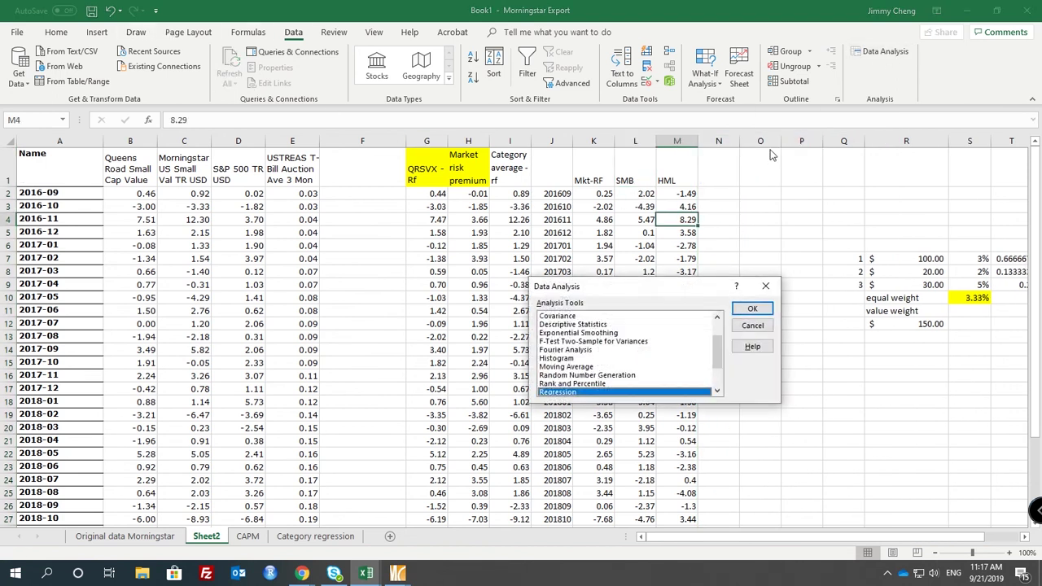
click(753, 309)
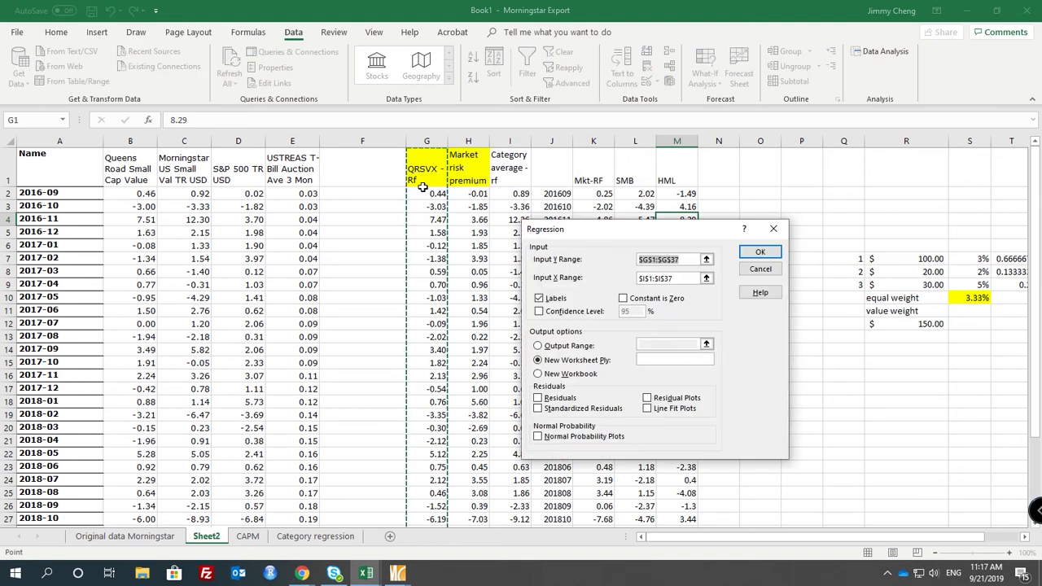
click(685, 278)
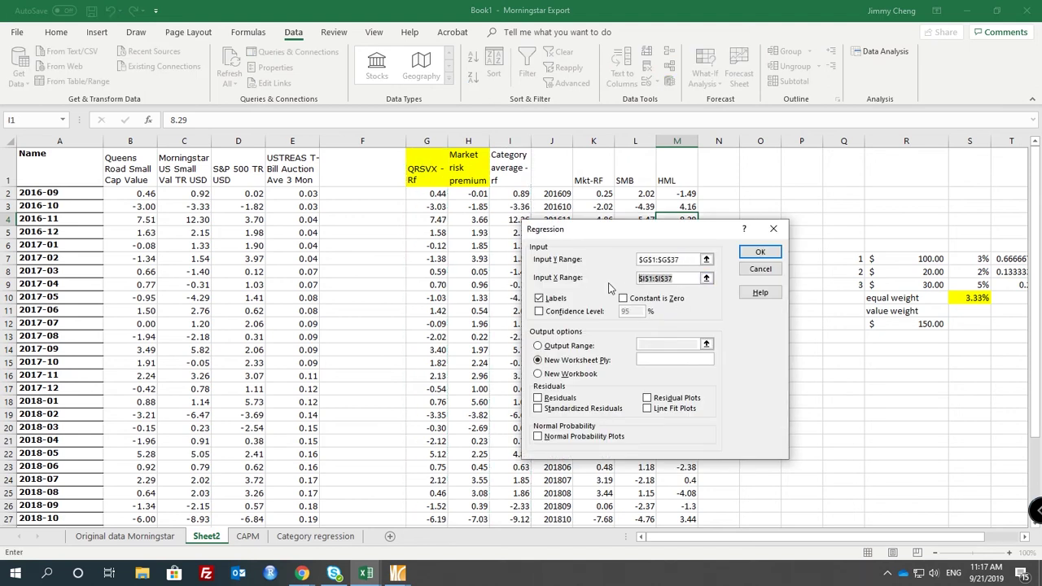
key(Delete)
drag(592, 173, 694, 497)
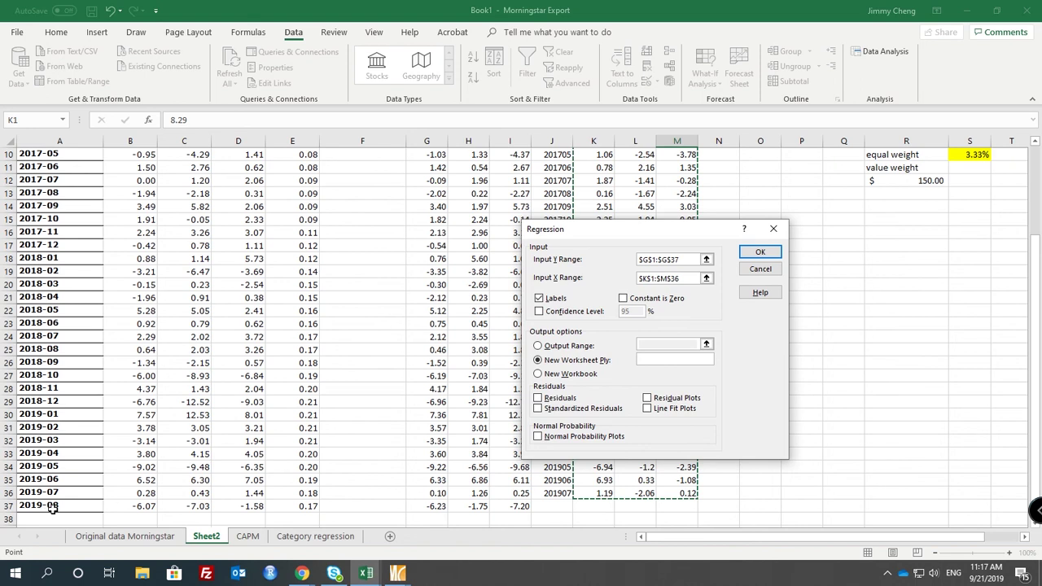
Set the regression's Y range to $G$1:$G$36 and run it with output on a new worksheet
click(687, 258)
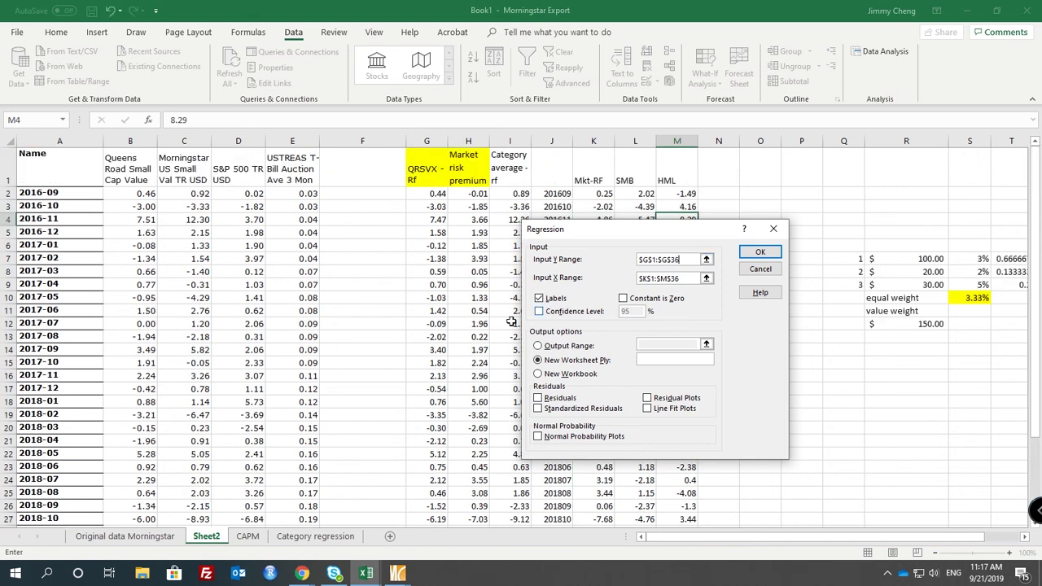
text(6)
drag(686, 230, 860, 212)
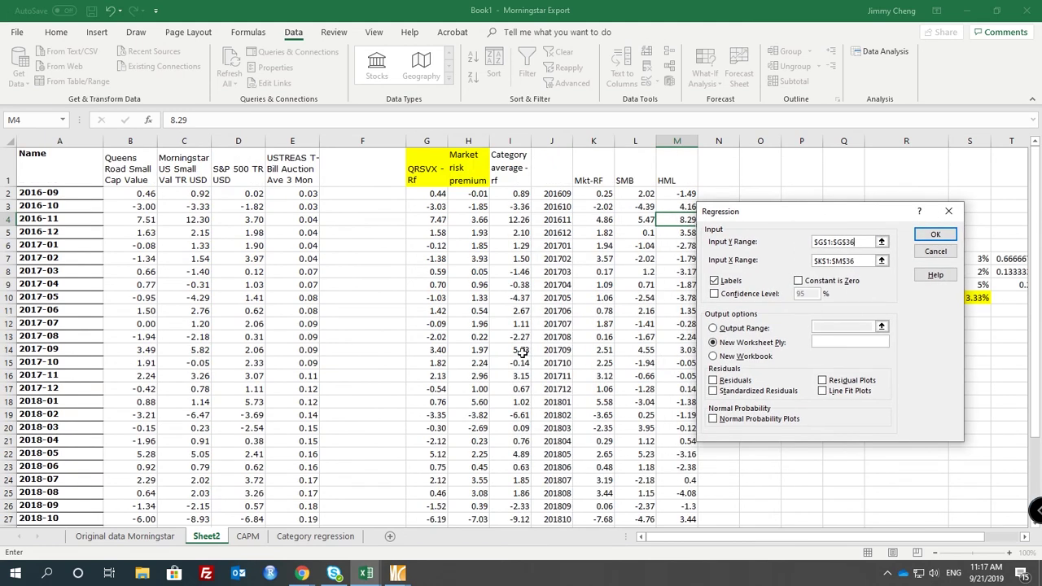
drag(819, 222, 705, 214)
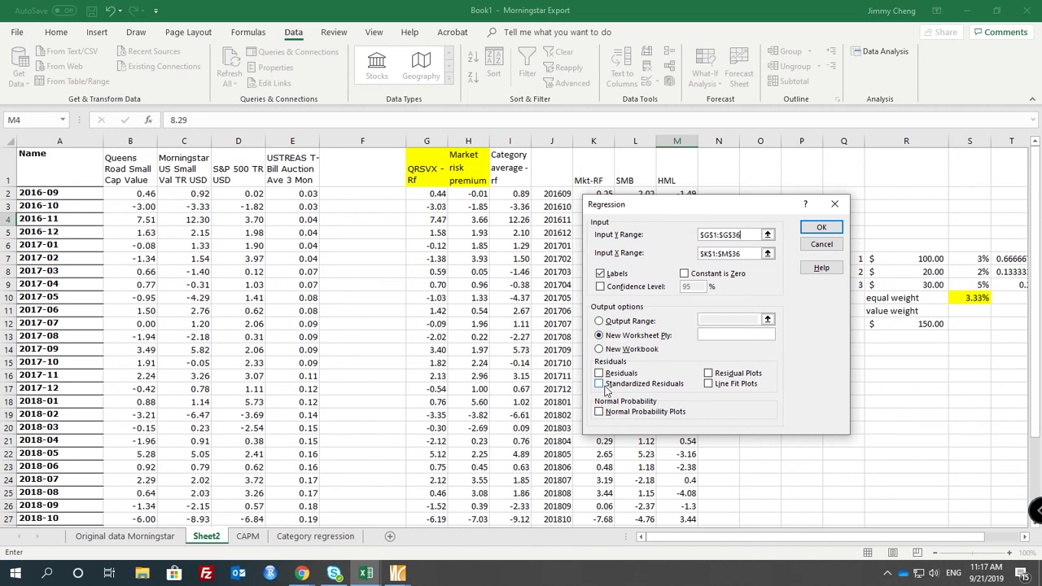
click(822, 227)
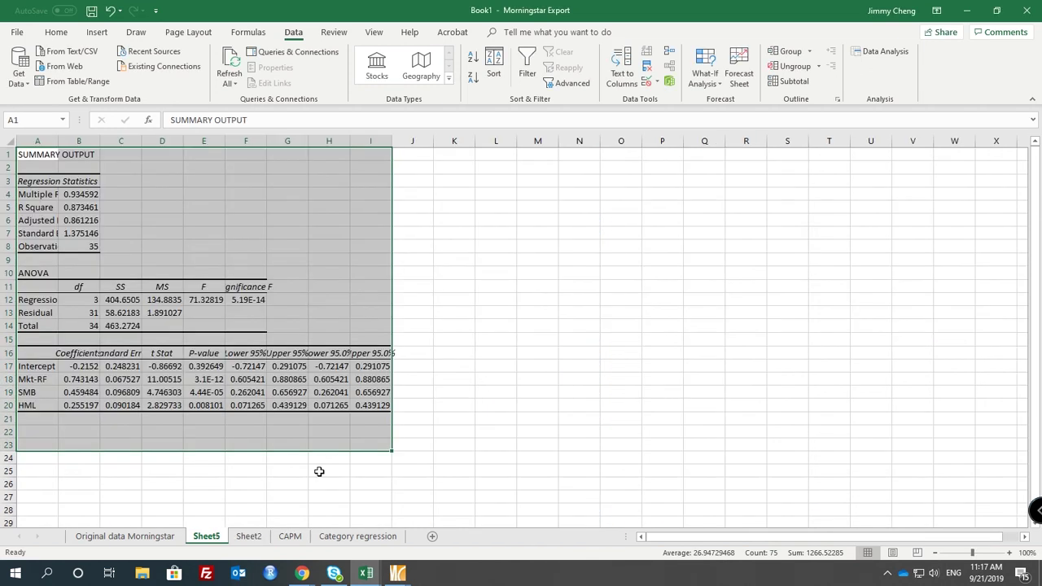
Rename the regression output sheet "Three Factor" and move it after the Category regression sheet
double_click(210, 538)
text(Three Factor)
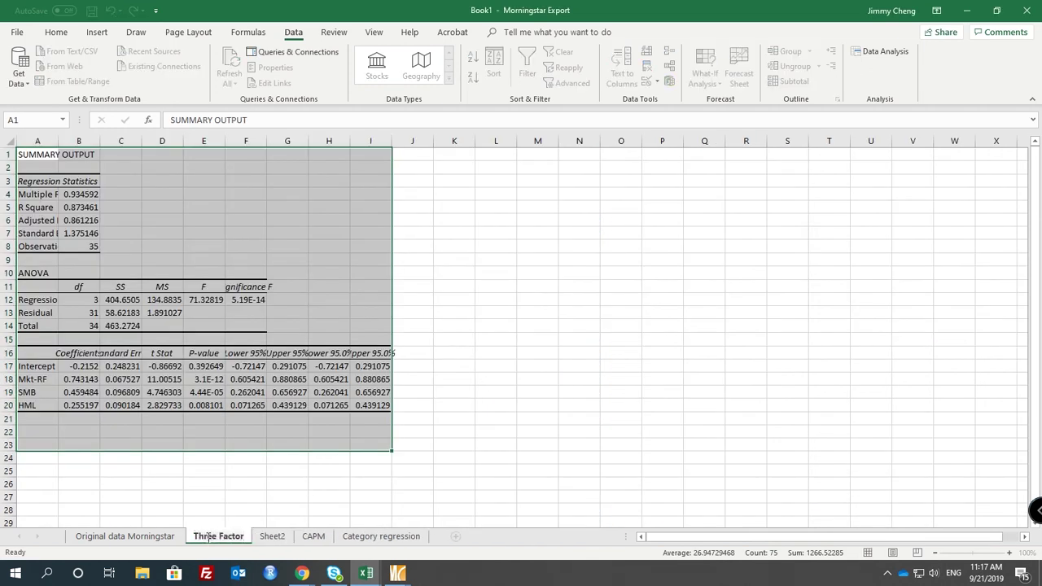
click(259, 482)
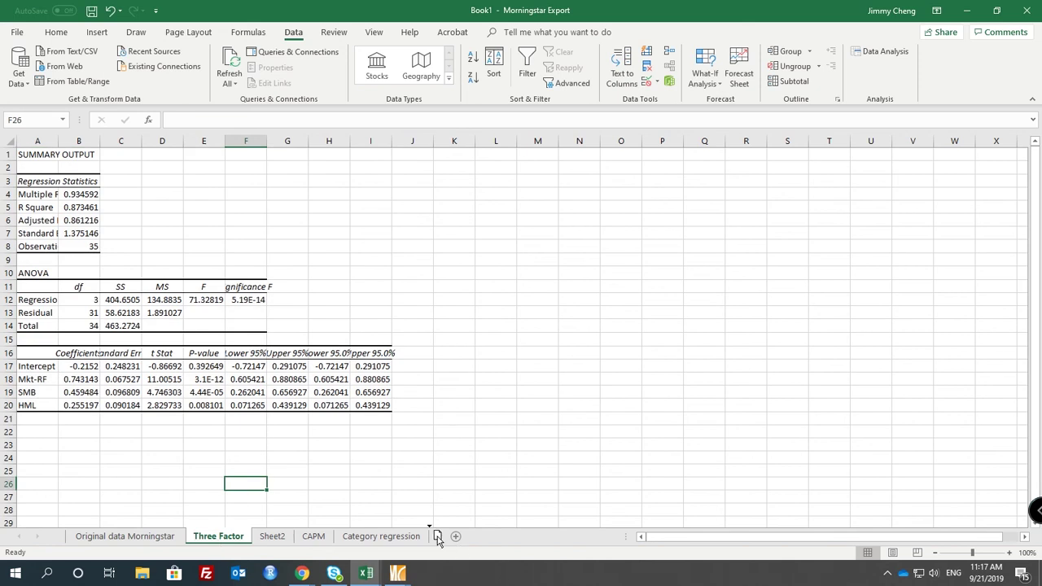
drag(438, 539, 437, 539)
Relabel the Intercept row in cell A17 of the coefficient table as "Alpha"
click(38, 367)
text(Alhp)
text(a)
key(Return)
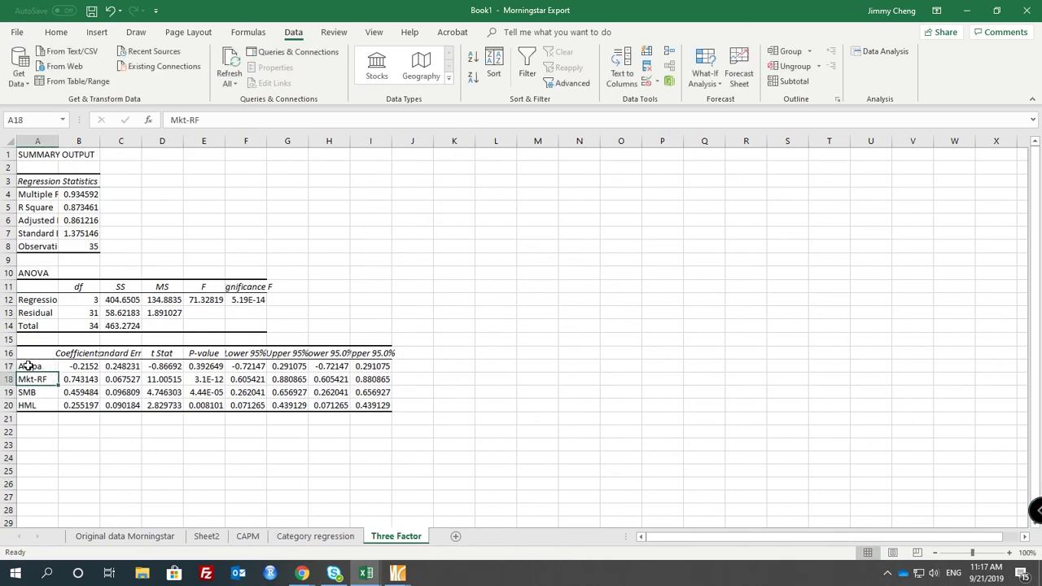
click(32, 367)
double_click(33, 367)
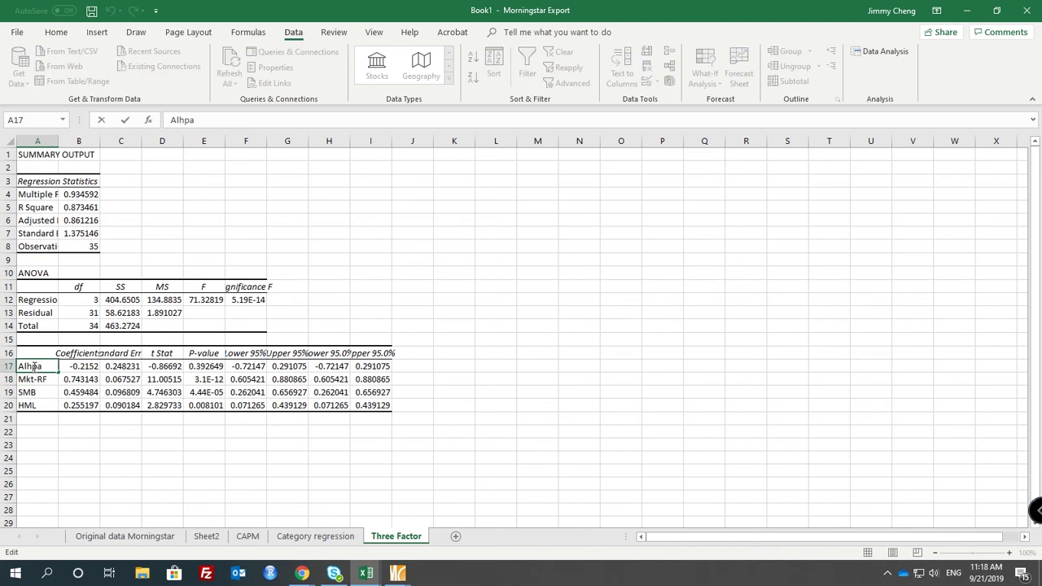
double_click(35, 366)
text(Alpha)
key(Return)
Relabel the SMB, HML and Mkt-RF rows of the coefficient table as "Size", "Value" and "Market"
click(44, 390)
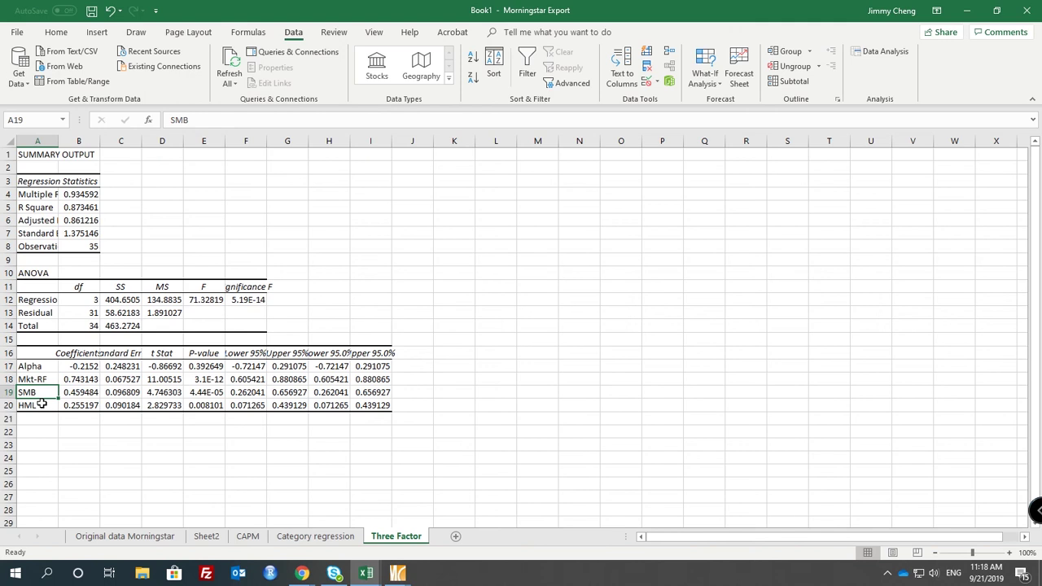
text(SAi)
text(e)
key(Return)
text(Value)
key(Return)
key(Up)
key(Up)
key(Up)
text(Market)
key(Return)
Select the Market, Size and Value coefficients in B18:B20 and autofit the width of column B
drag(79, 380, 79, 405)
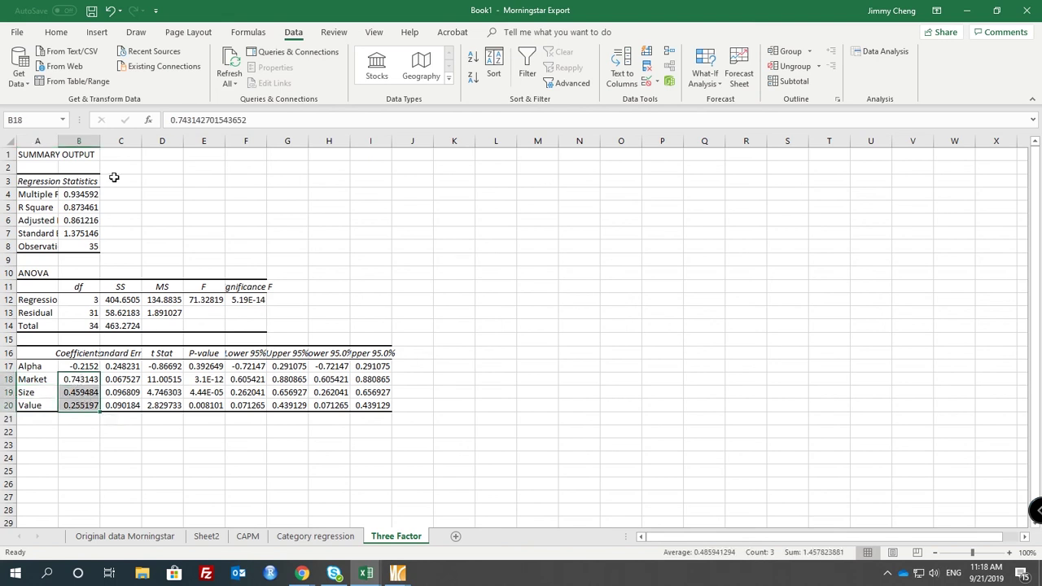
double_click(101, 137)
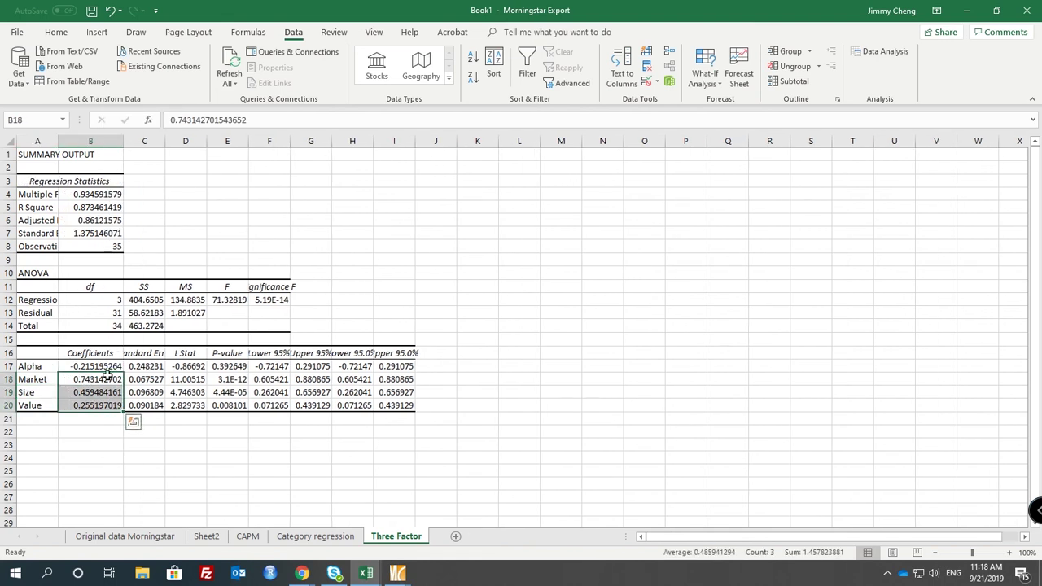